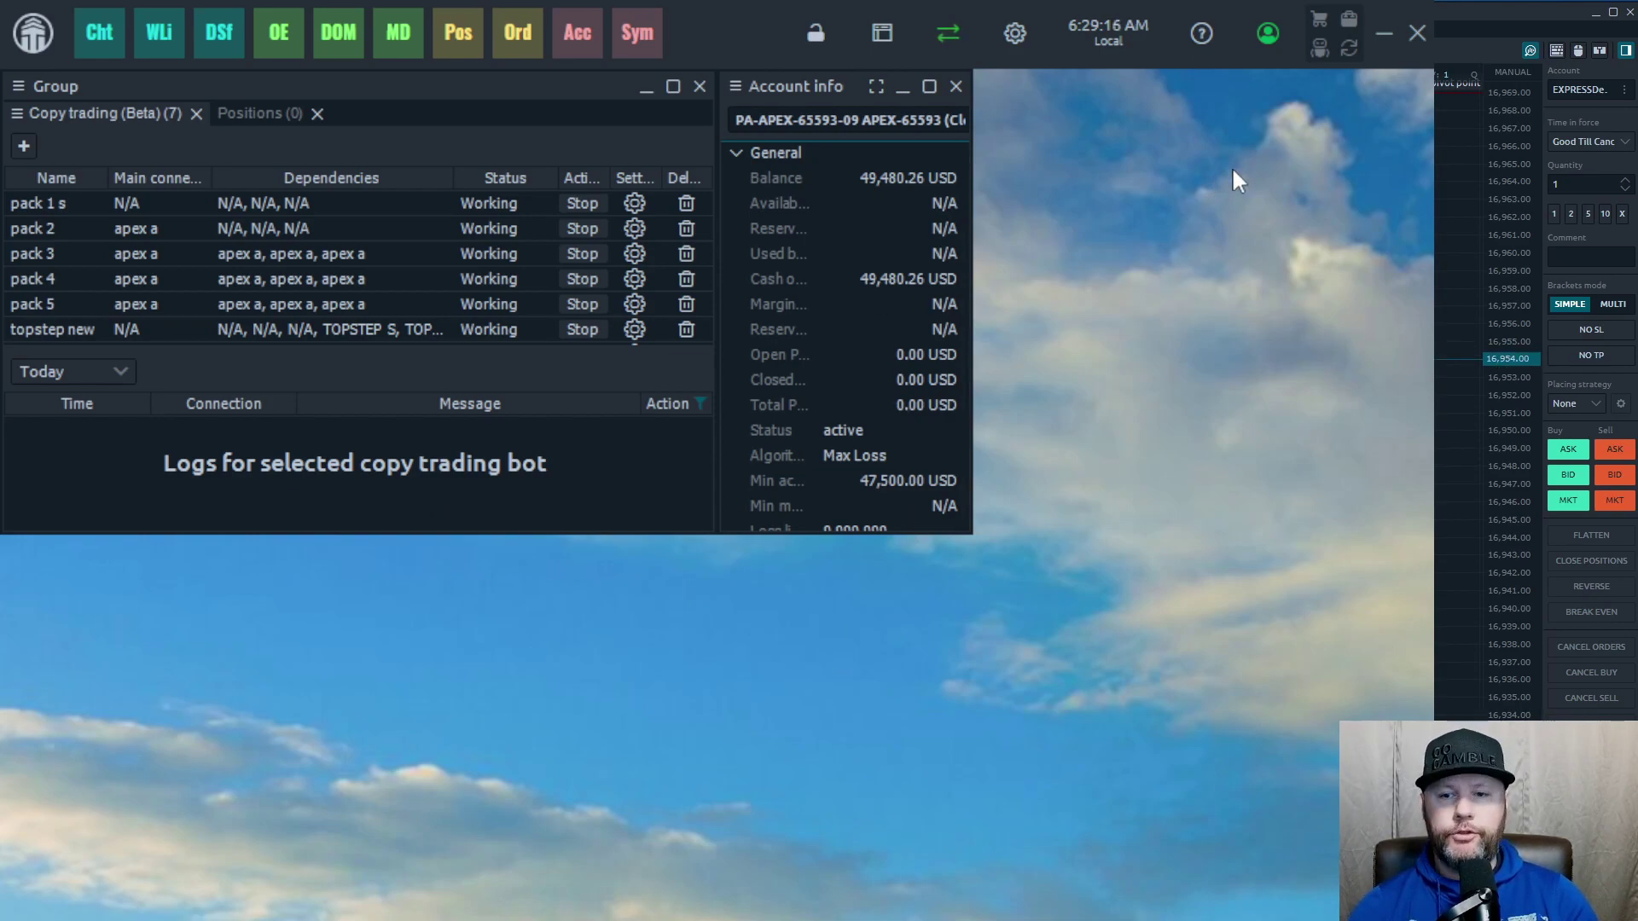
- Open the store from the account popup to view the $70 monthly ALL-IN-ONE license
{"action": "left_click", "coordinate": [1267, 29]}
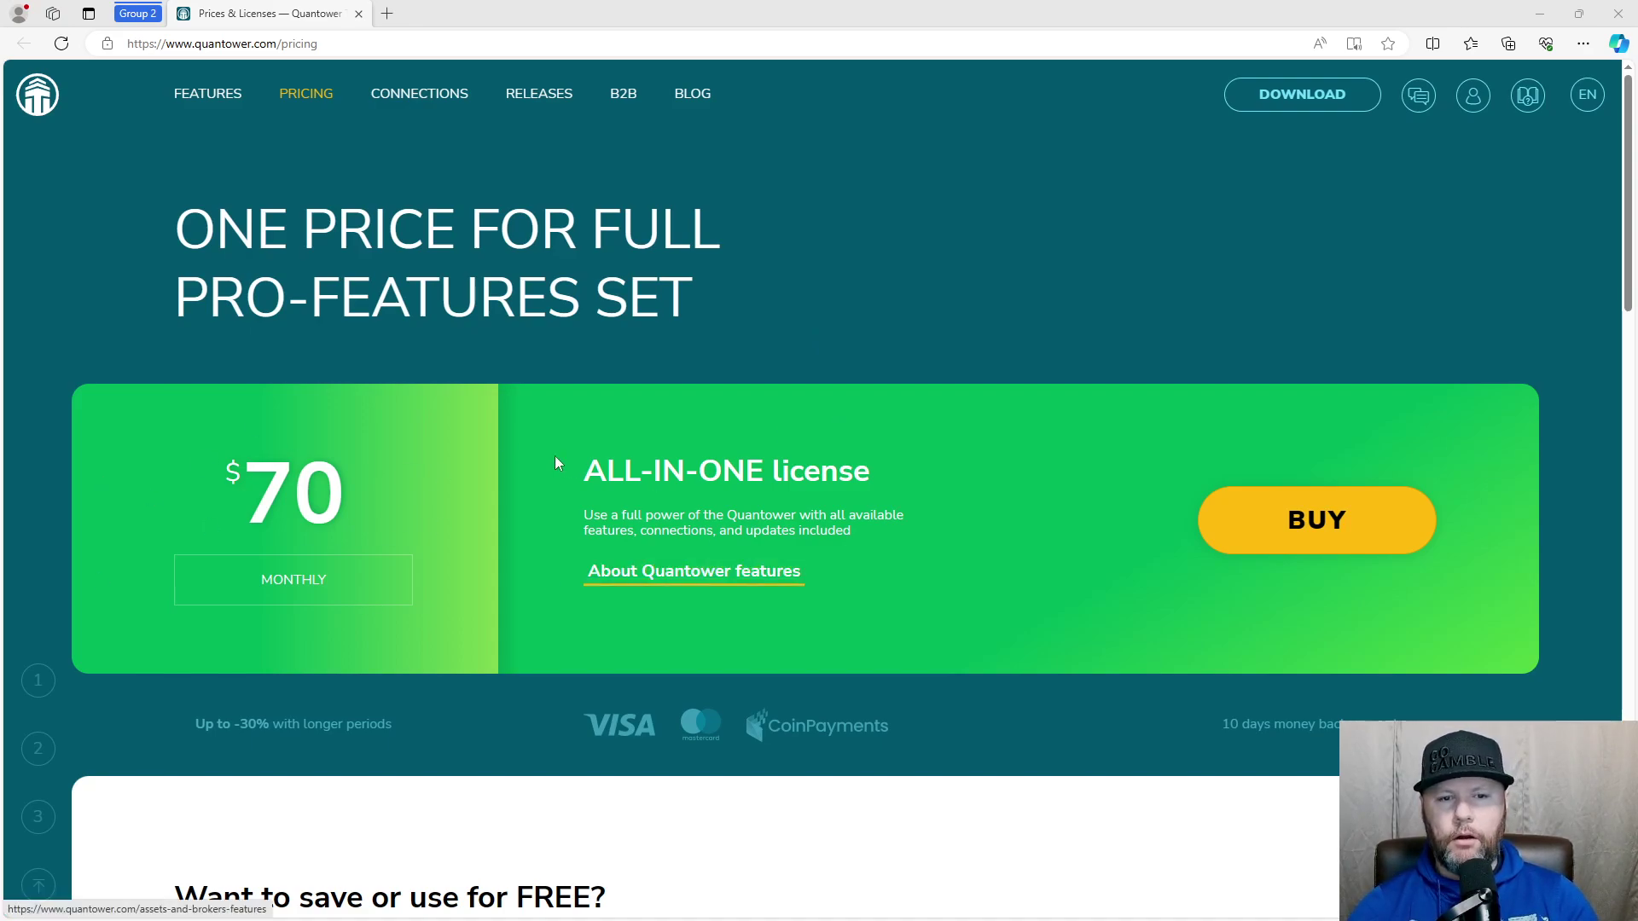
- Browse the pricing page and the list of pro-features sold separately
{"action": "scroll", "coordinate": [1014, 544], "scroll_direction": "down", "scroll_amount": 2}
{"action": "scroll", "coordinate": [1014, 544], "scroll_direction": "down", "scroll_amount": 6}
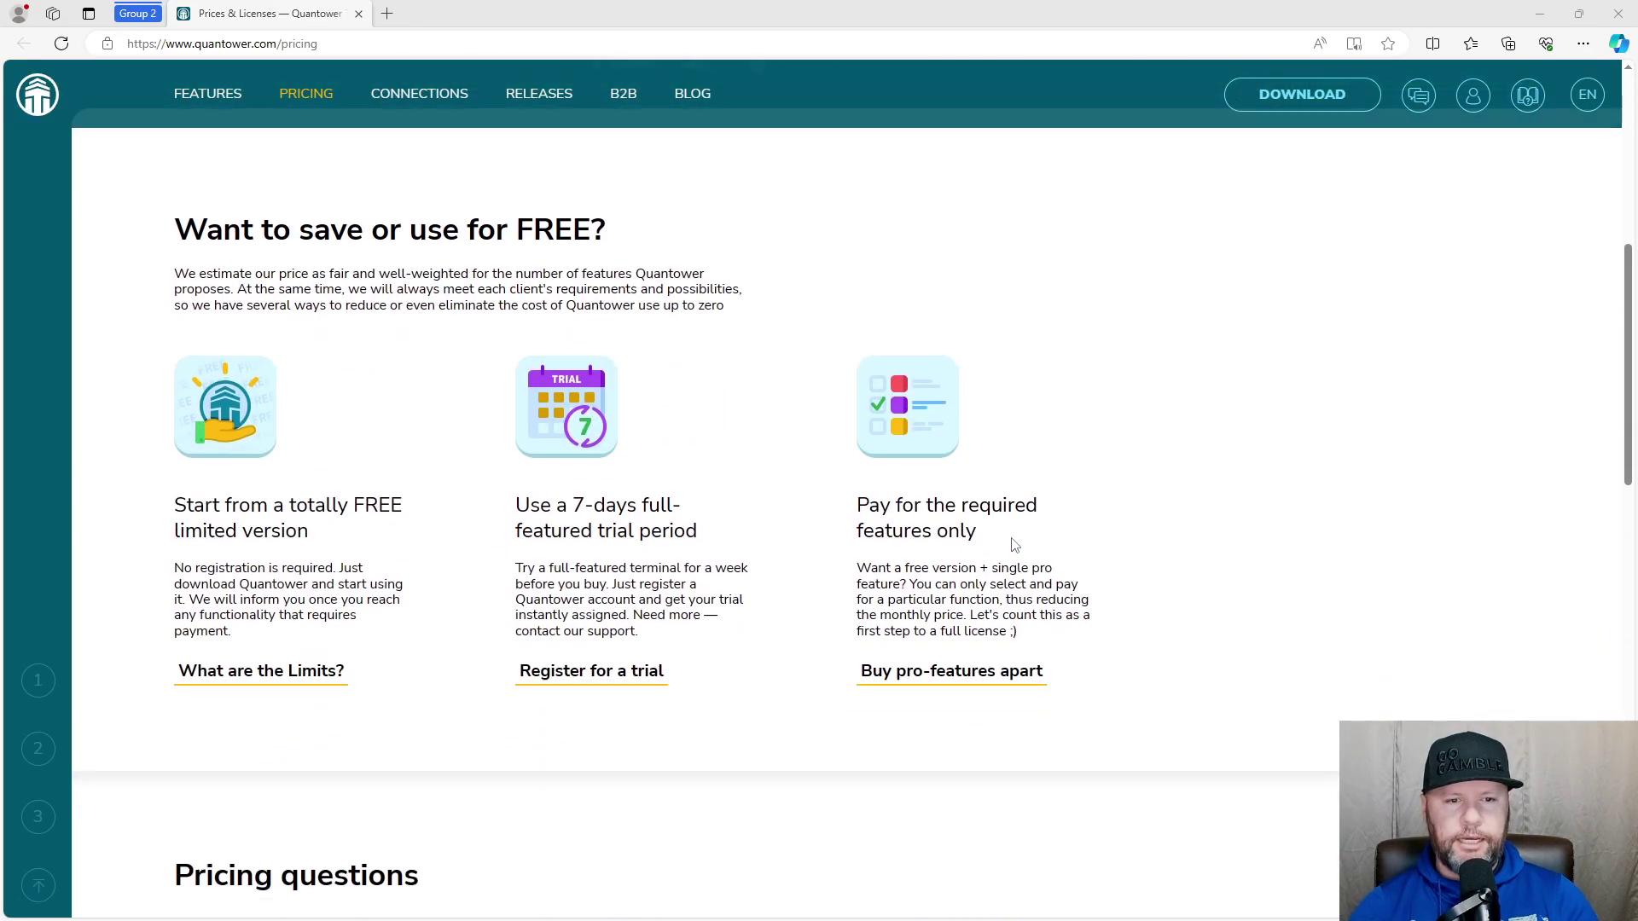
{"action": "left_click", "coordinate": [928, 503]}
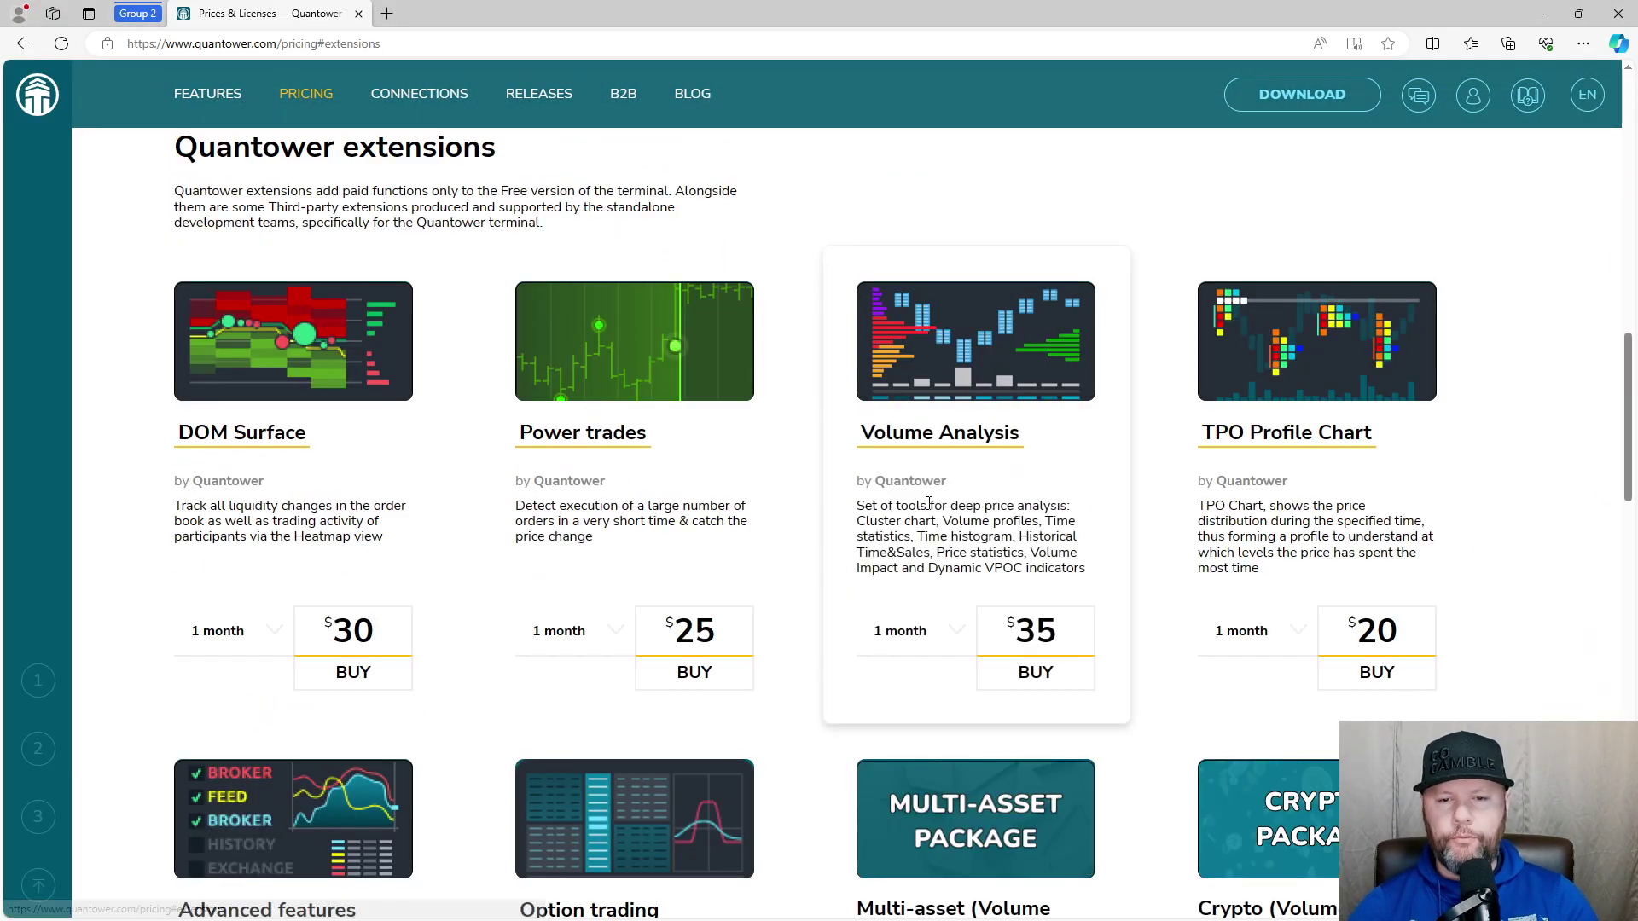
{"action": "scroll", "coordinate": [988, 534], "scroll_direction": "down", "scroll_amount": 5}
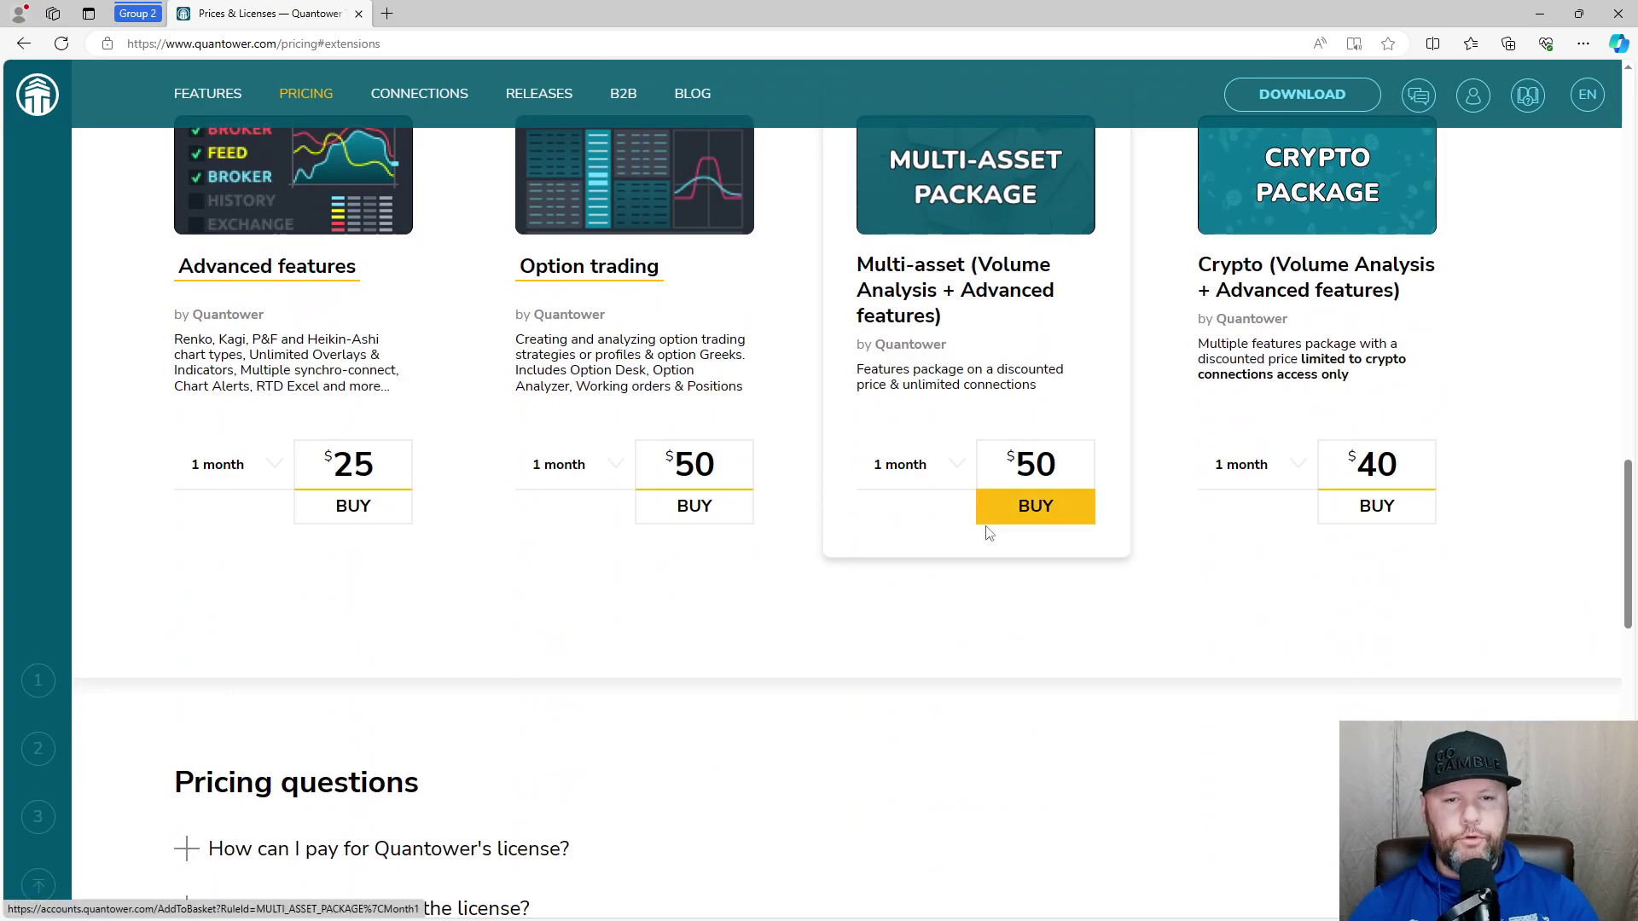
{"action": "scroll", "coordinate": [989, 534], "scroll_direction": "down", "scroll_amount": 7}
{"action": "scroll", "coordinate": [988, 534], "scroll_direction": "up", "scroll_amount": 10}
{"action": "scroll", "coordinate": [989, 534], "scroll_direction": "up", "scroll_amount": 4}
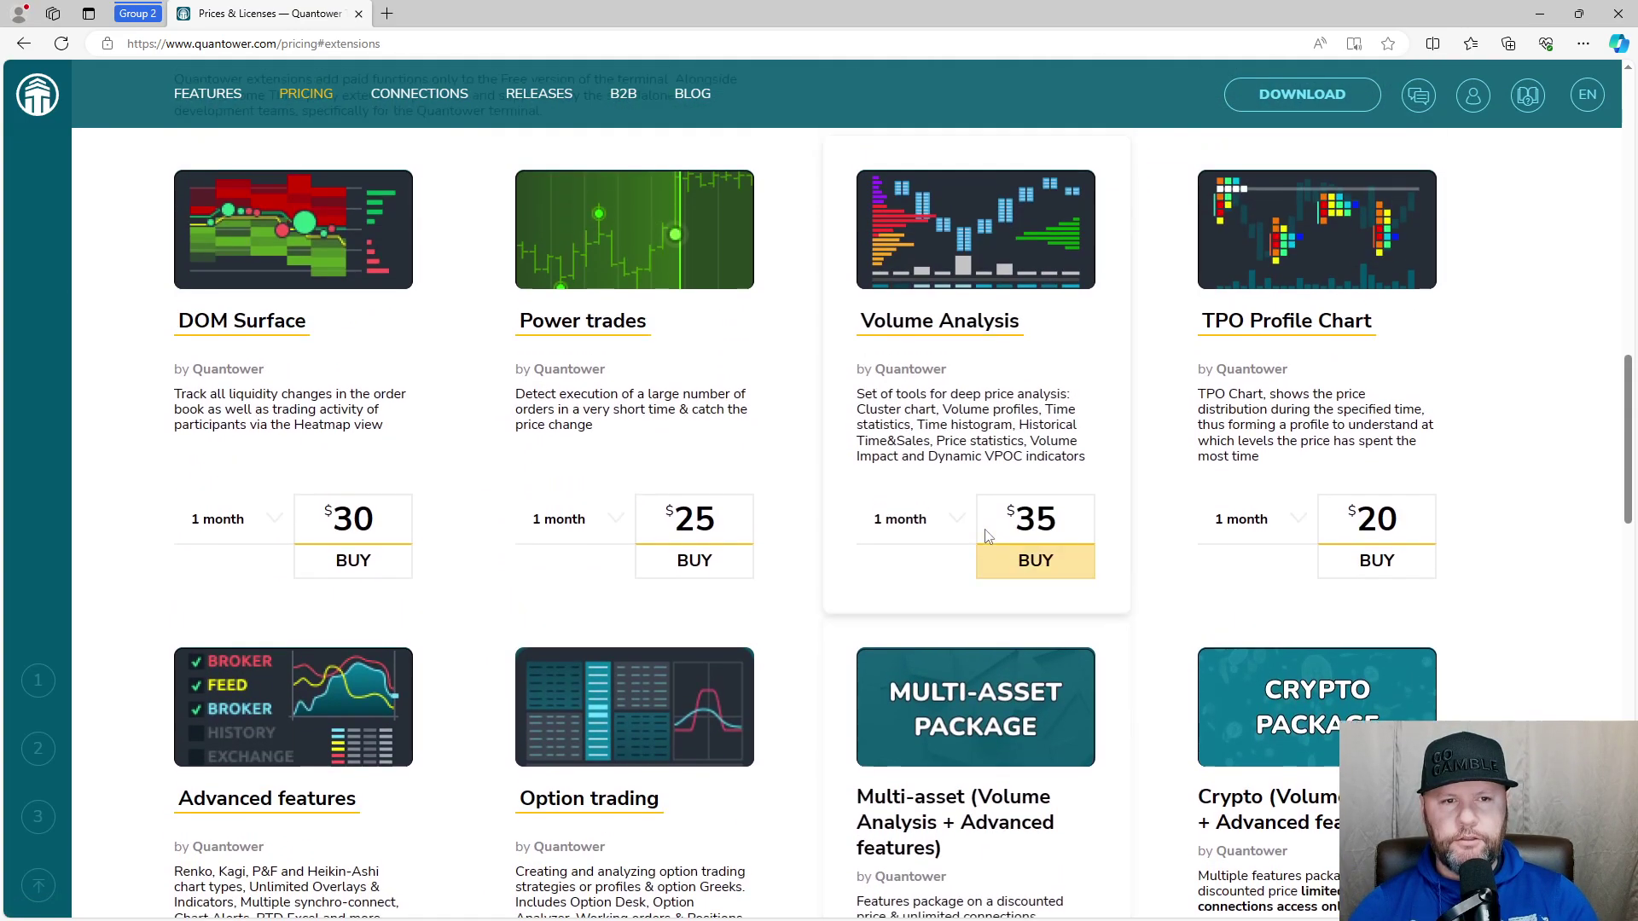
{"action": "scroll", "coordinate": [987, 530], "scroll_direction": "down", "scroll_amount": 2}
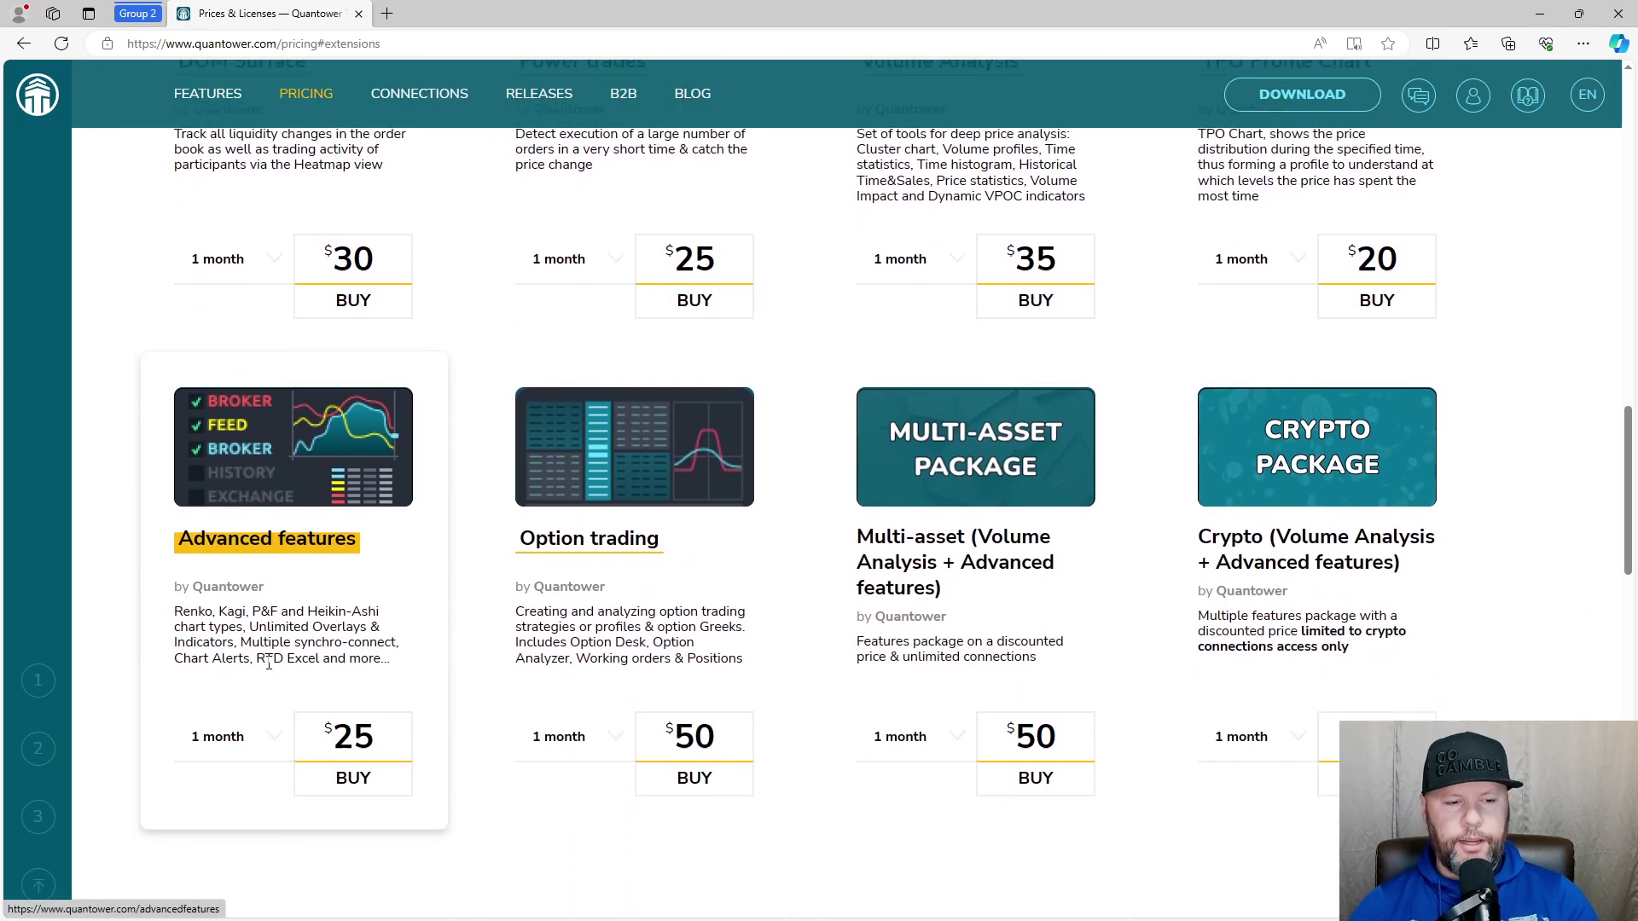
{"action": "scroll", "coordinate": [259, 674], "scroll_direction": "down", "scroll_amount": 3}
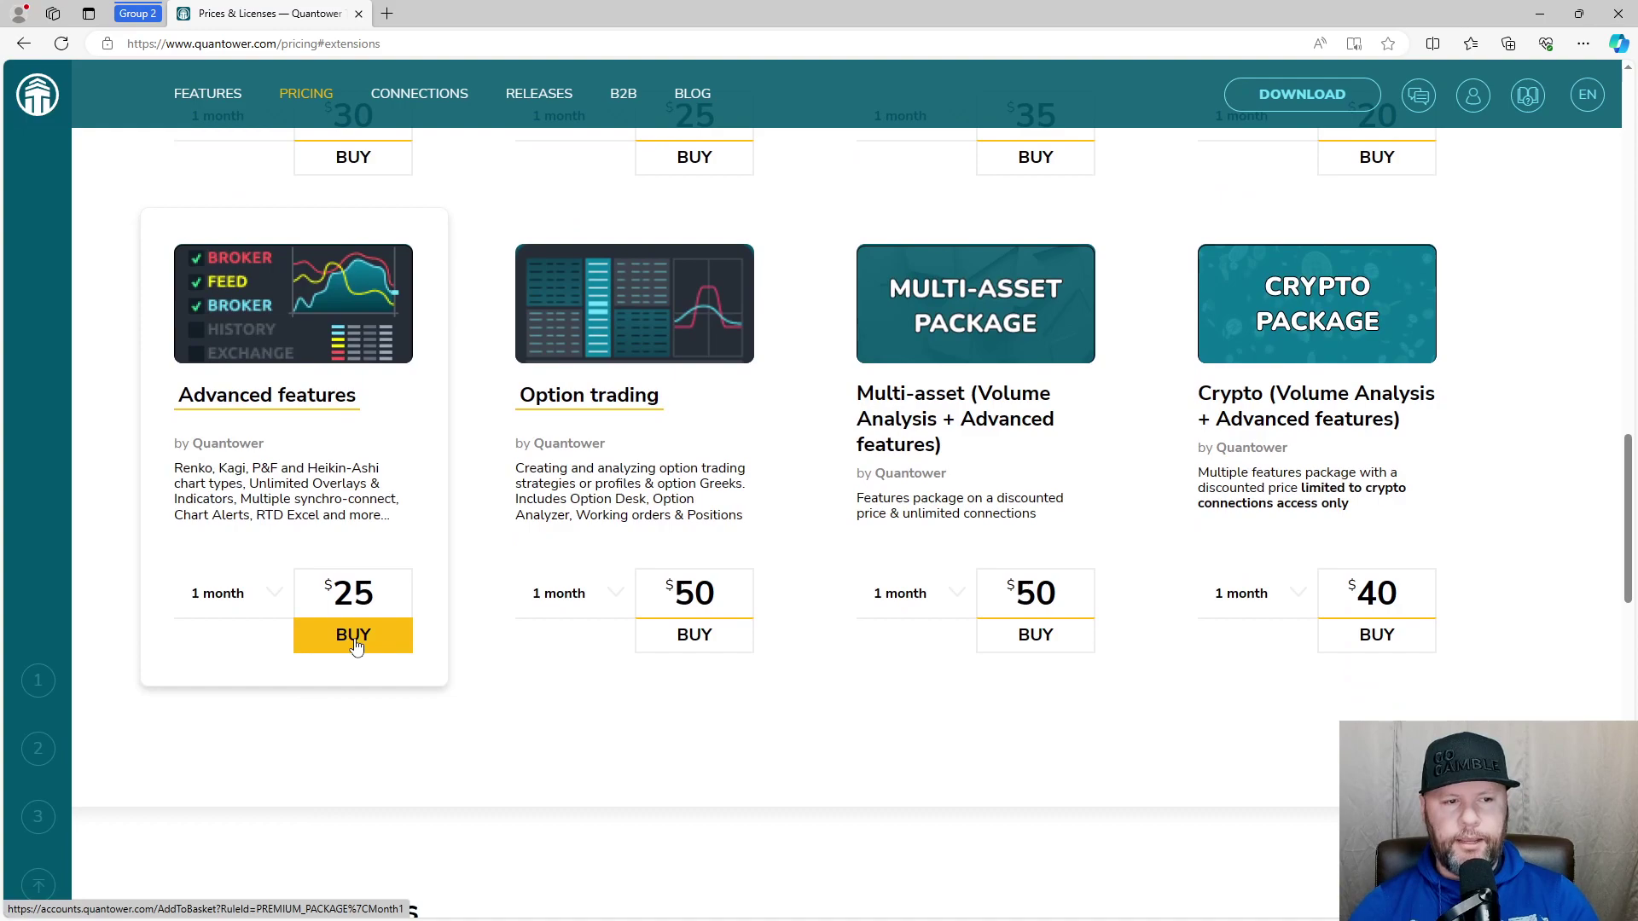
- Read the Advanced features extension page, then close the browser
{"action": "left_click", "coordinate": [266, 401]}
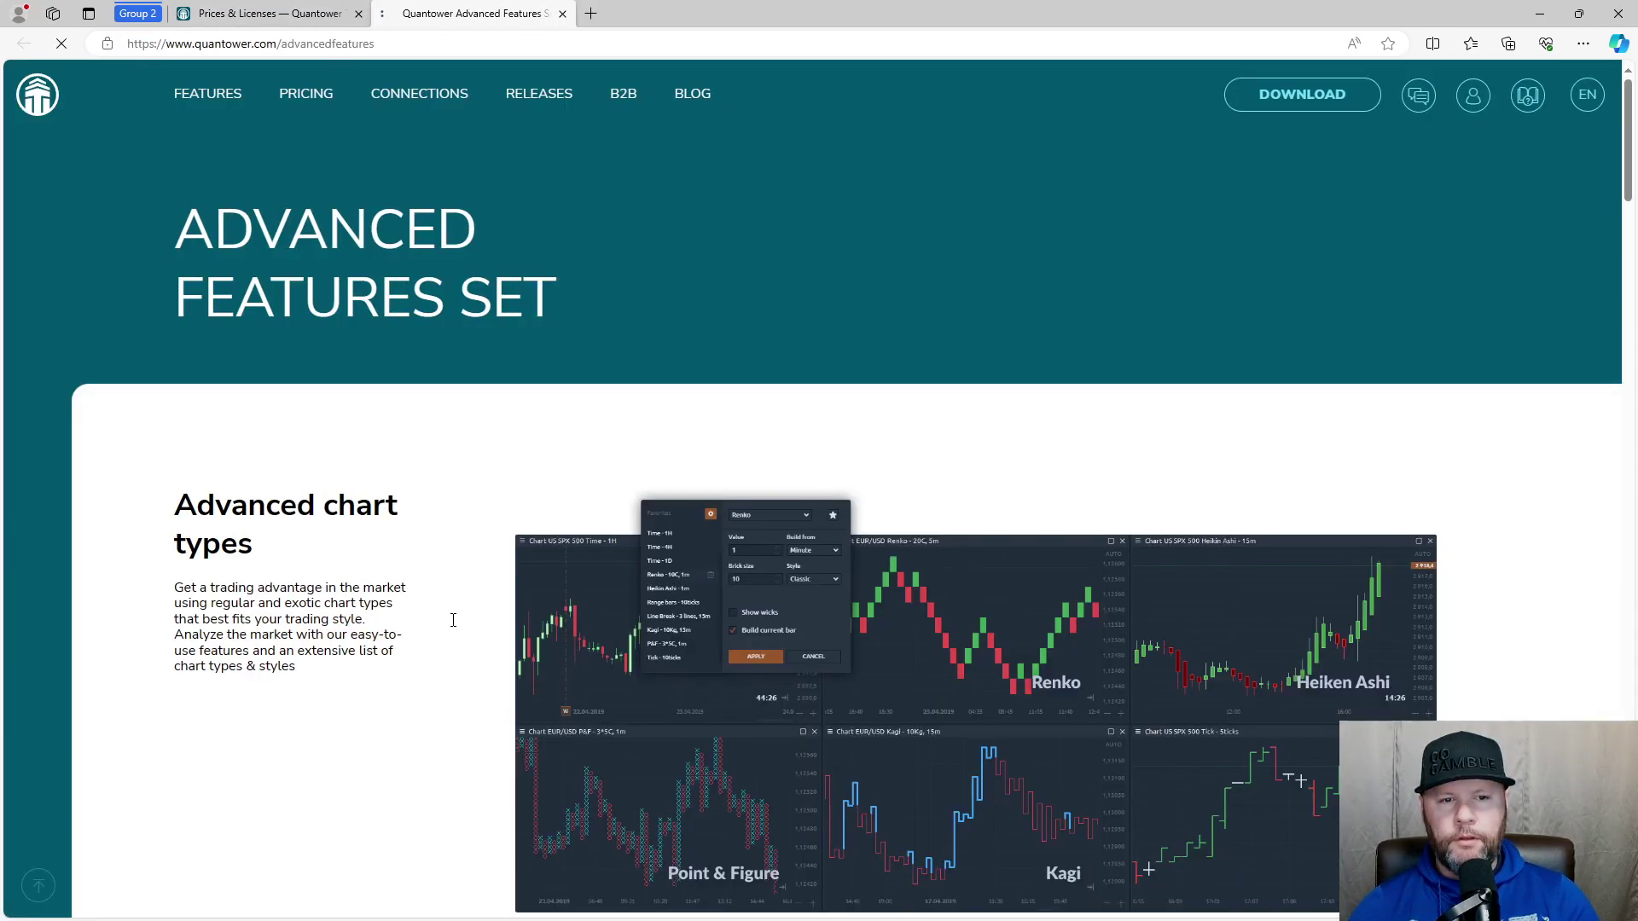
{"action": "scroll", "coordinate": [861, 687], "scroll_direction": "down", "scroll_amount": 10}
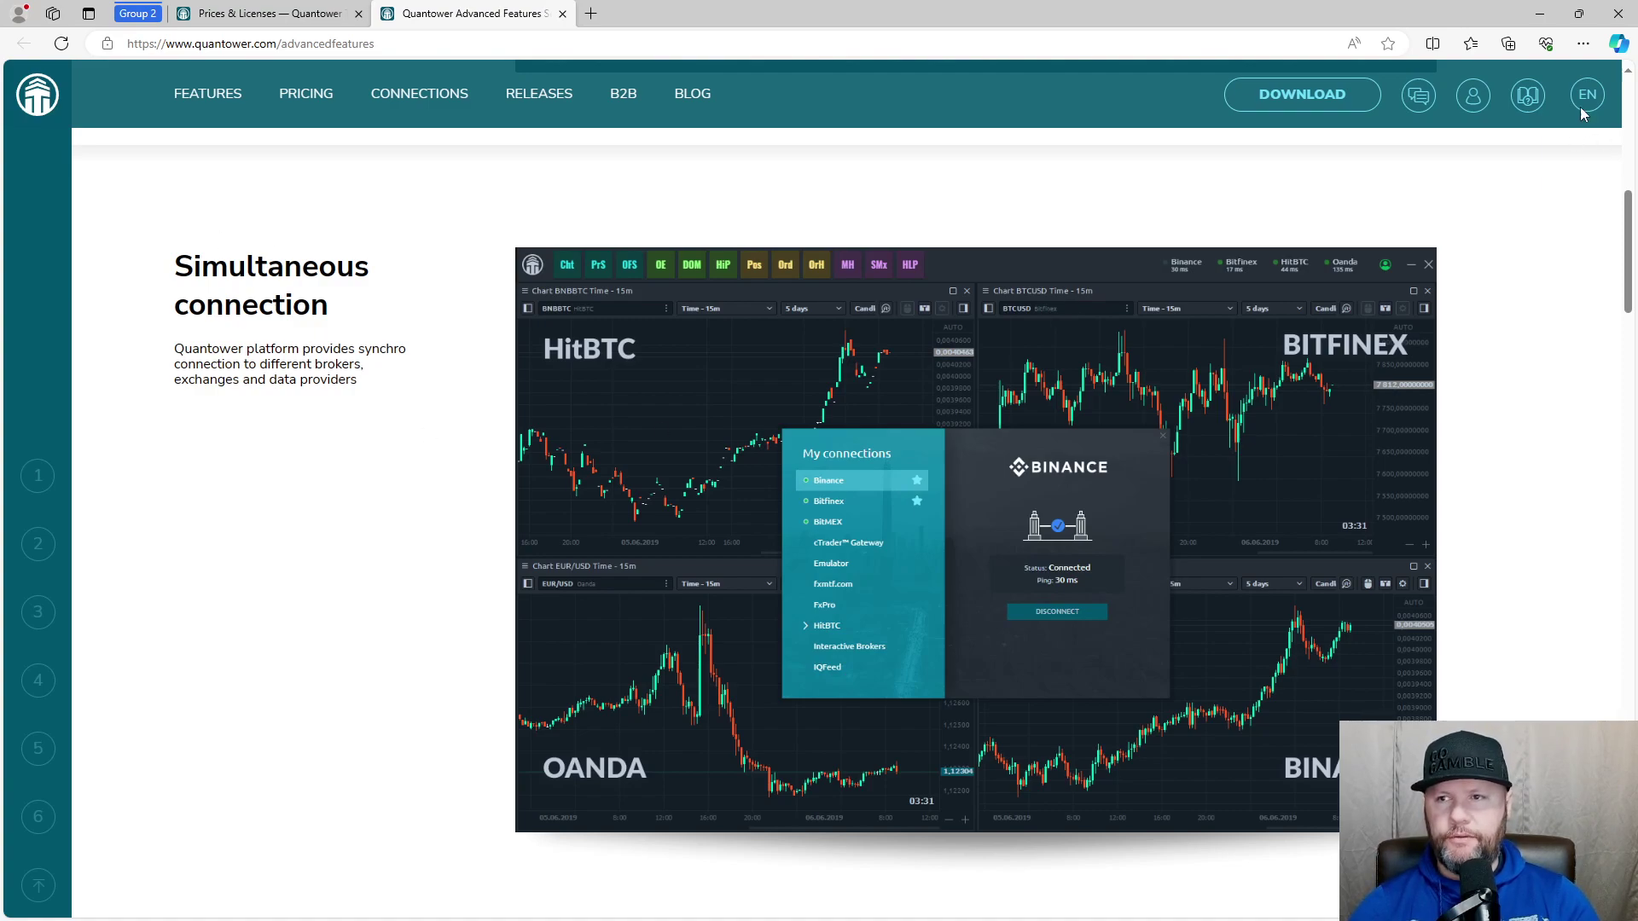
{"action": "left_click", "coordinate": [1618, 13]}
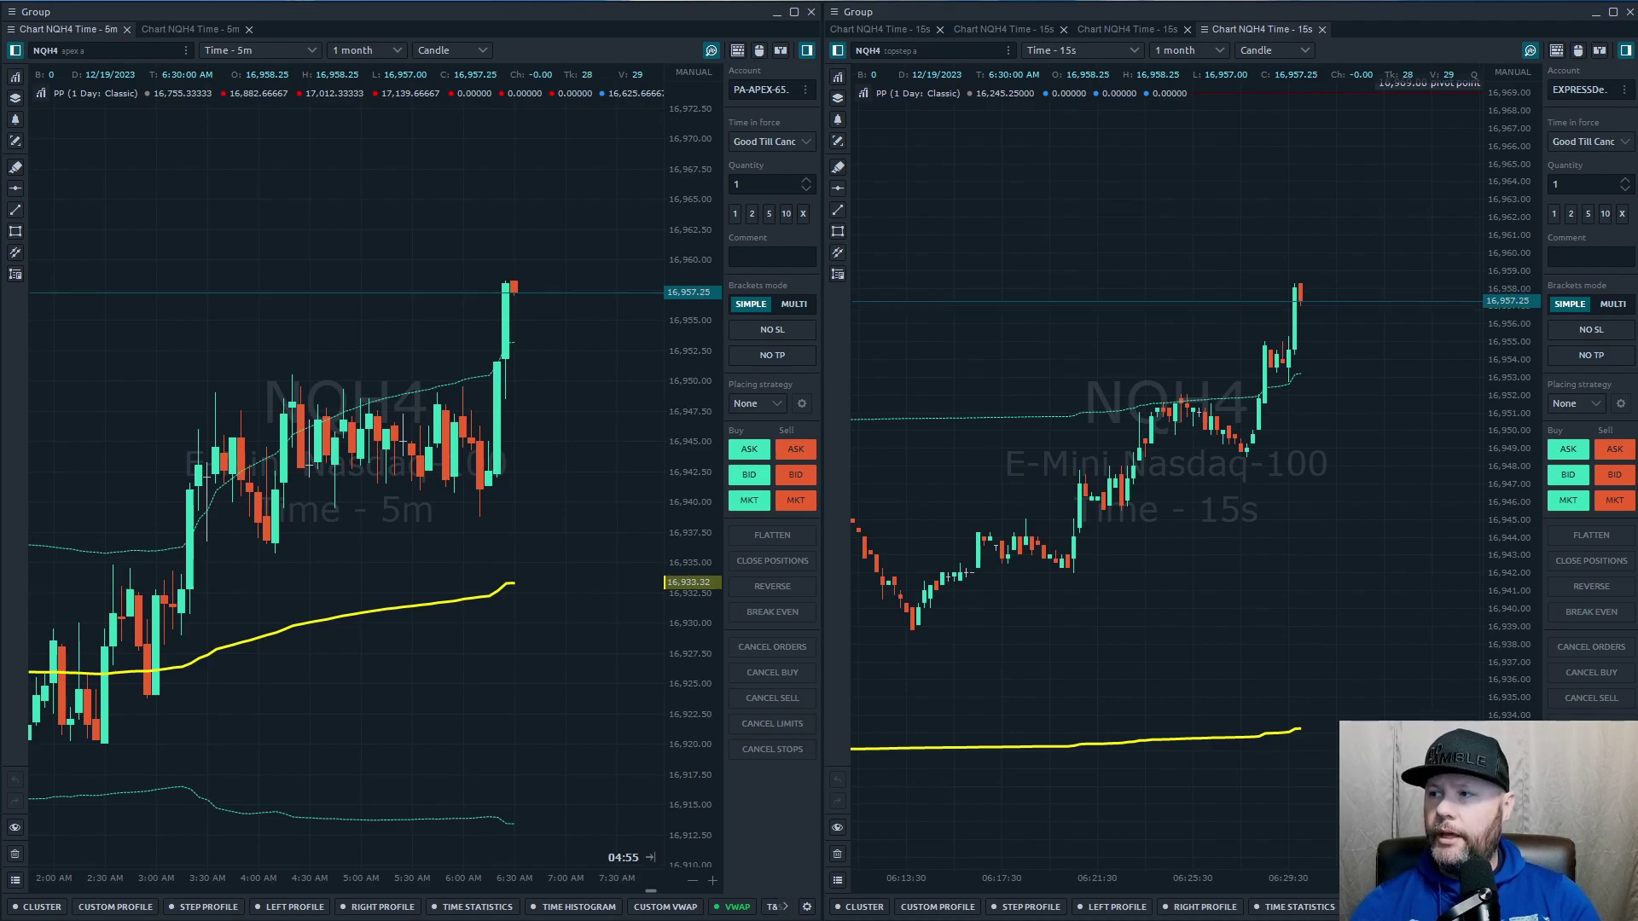
- Bring the main Quantower window forward with the connections dialog showing AMP Futures, Topstep and dxFeed
{"action": "key", "text": "alt+Tab"}
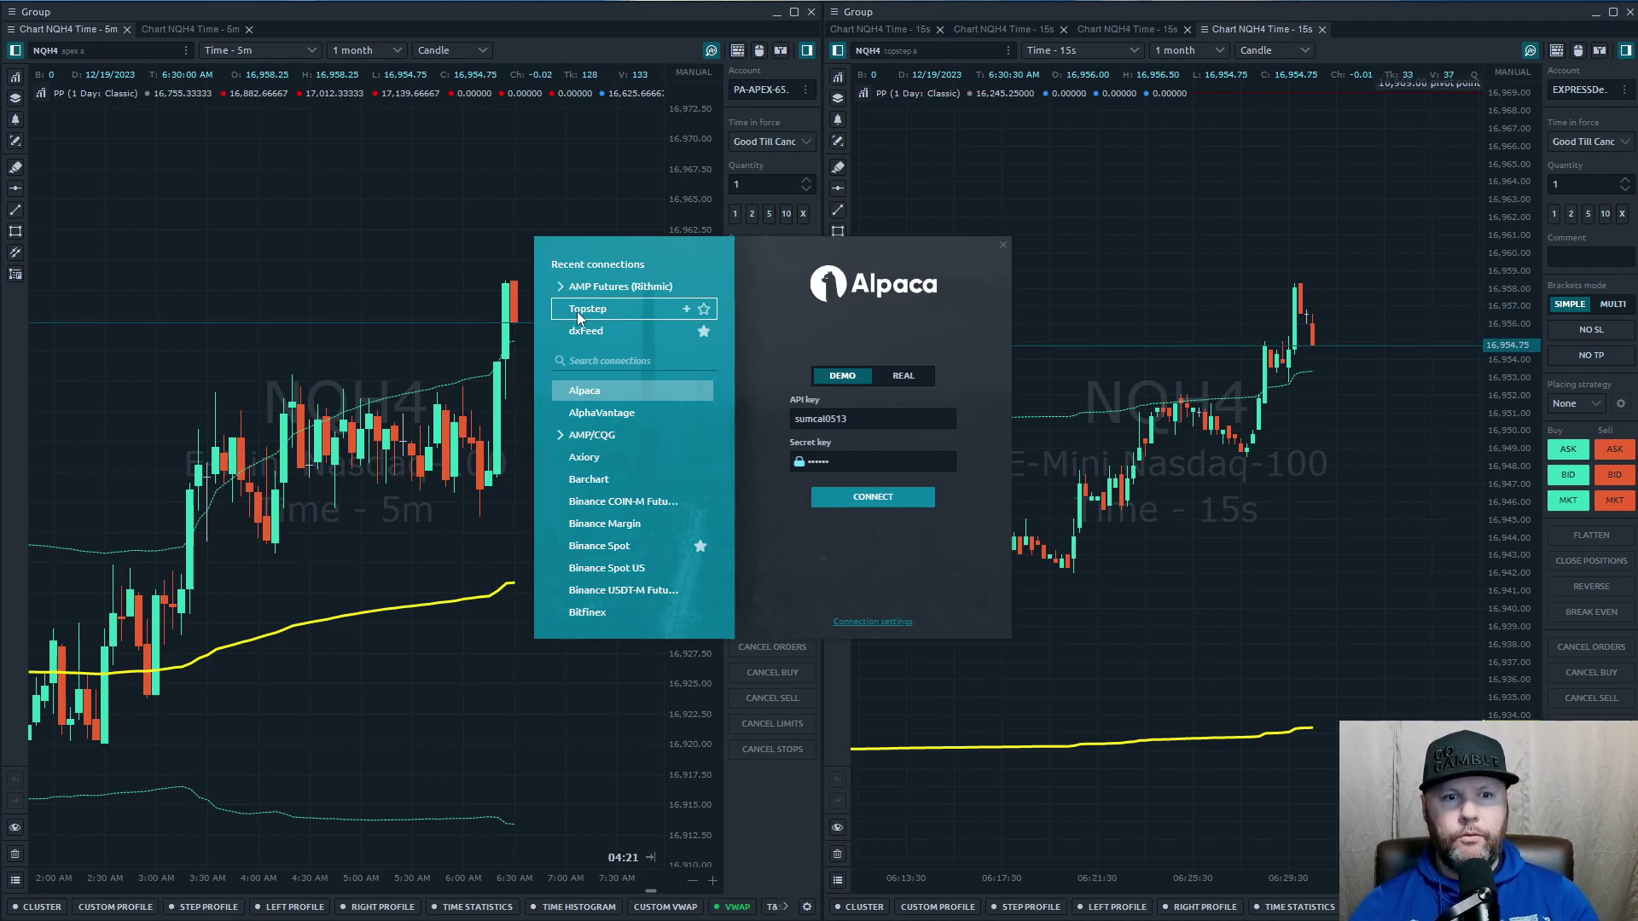
- Check the AMP Futures (Rithmic) #1 login details, then delete that duplicate connection
{"action": "left_click", "coordinate": [602, 288]}
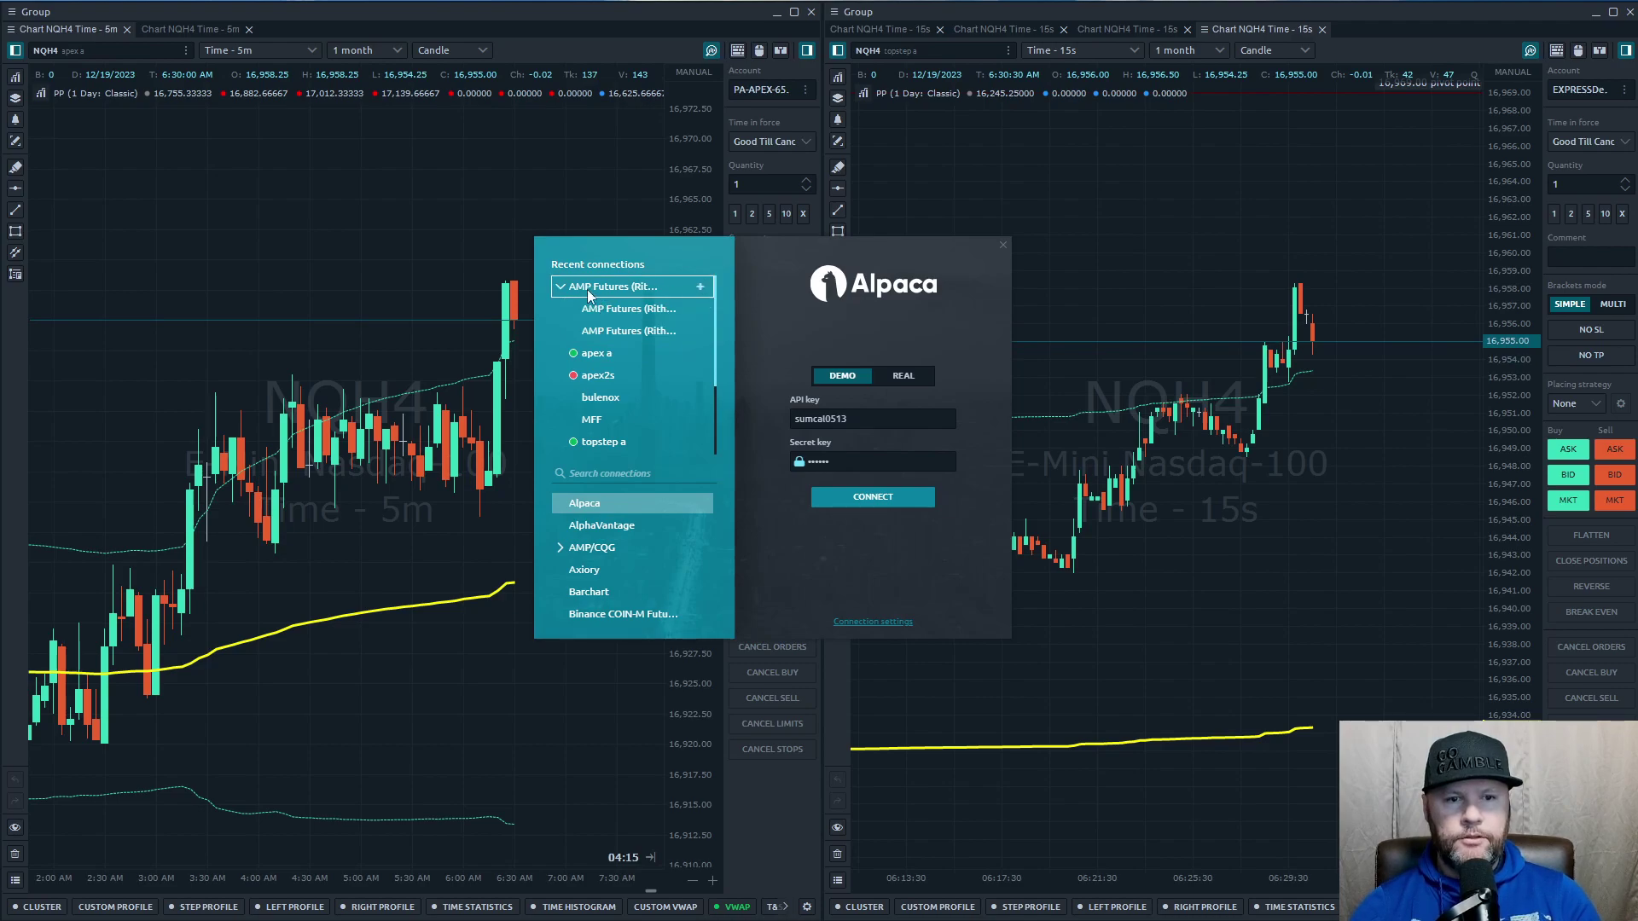
{"action": "left_click", "coordinate": [621, 310]}
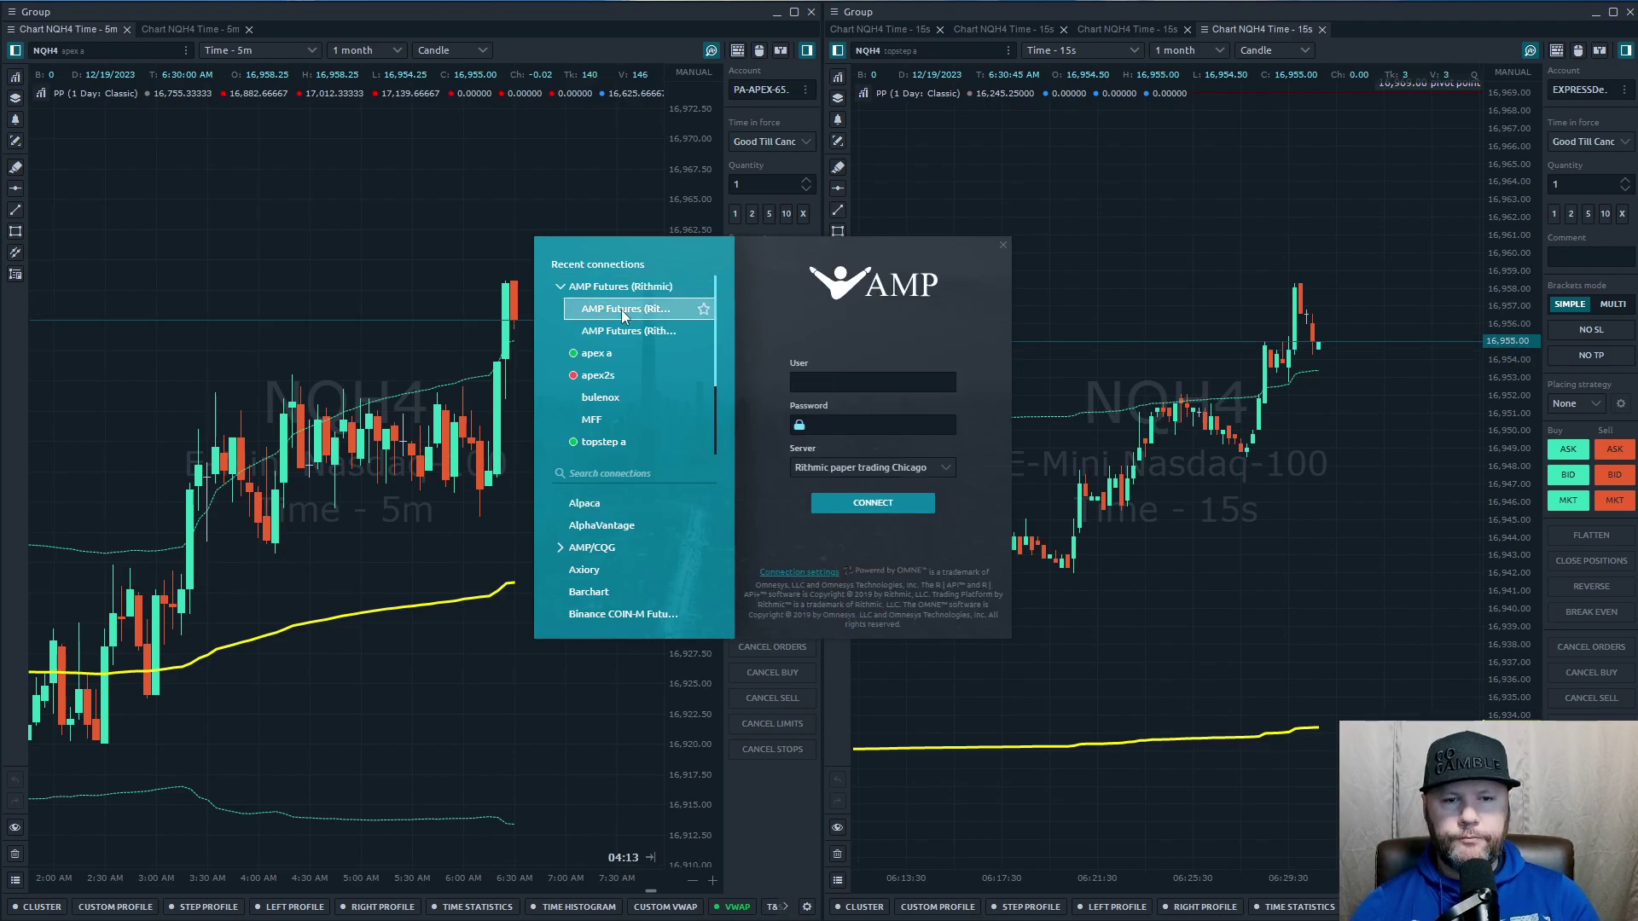
{"action": "left_click", "coordinate": [864, 425]}
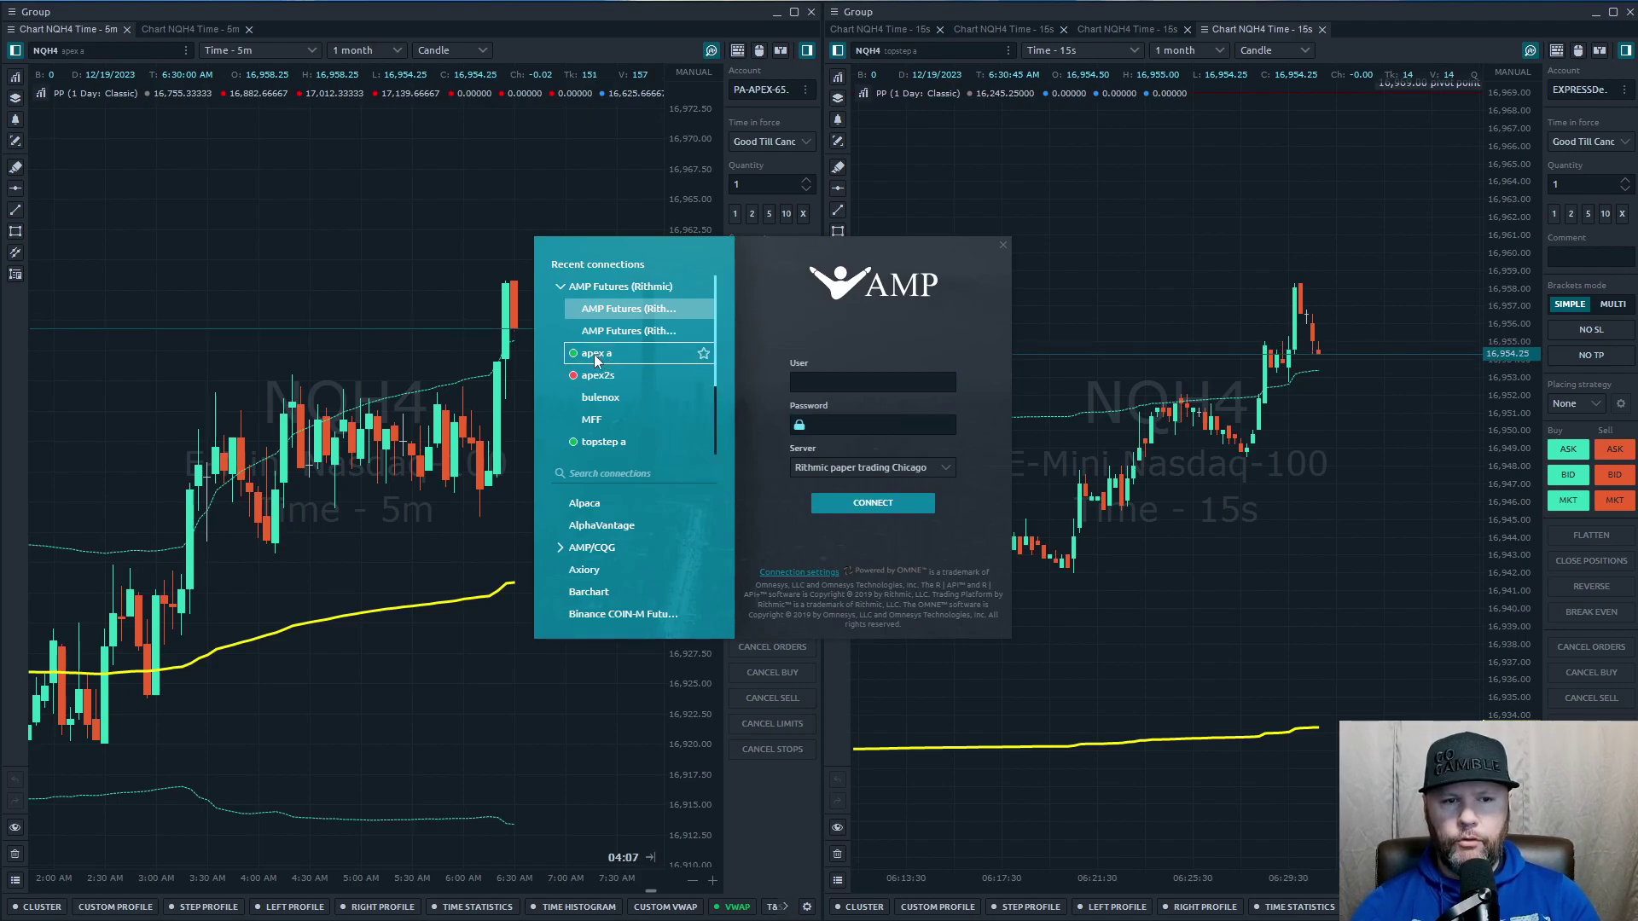
{"action": "right_click", "coordinate": [609, 312]}
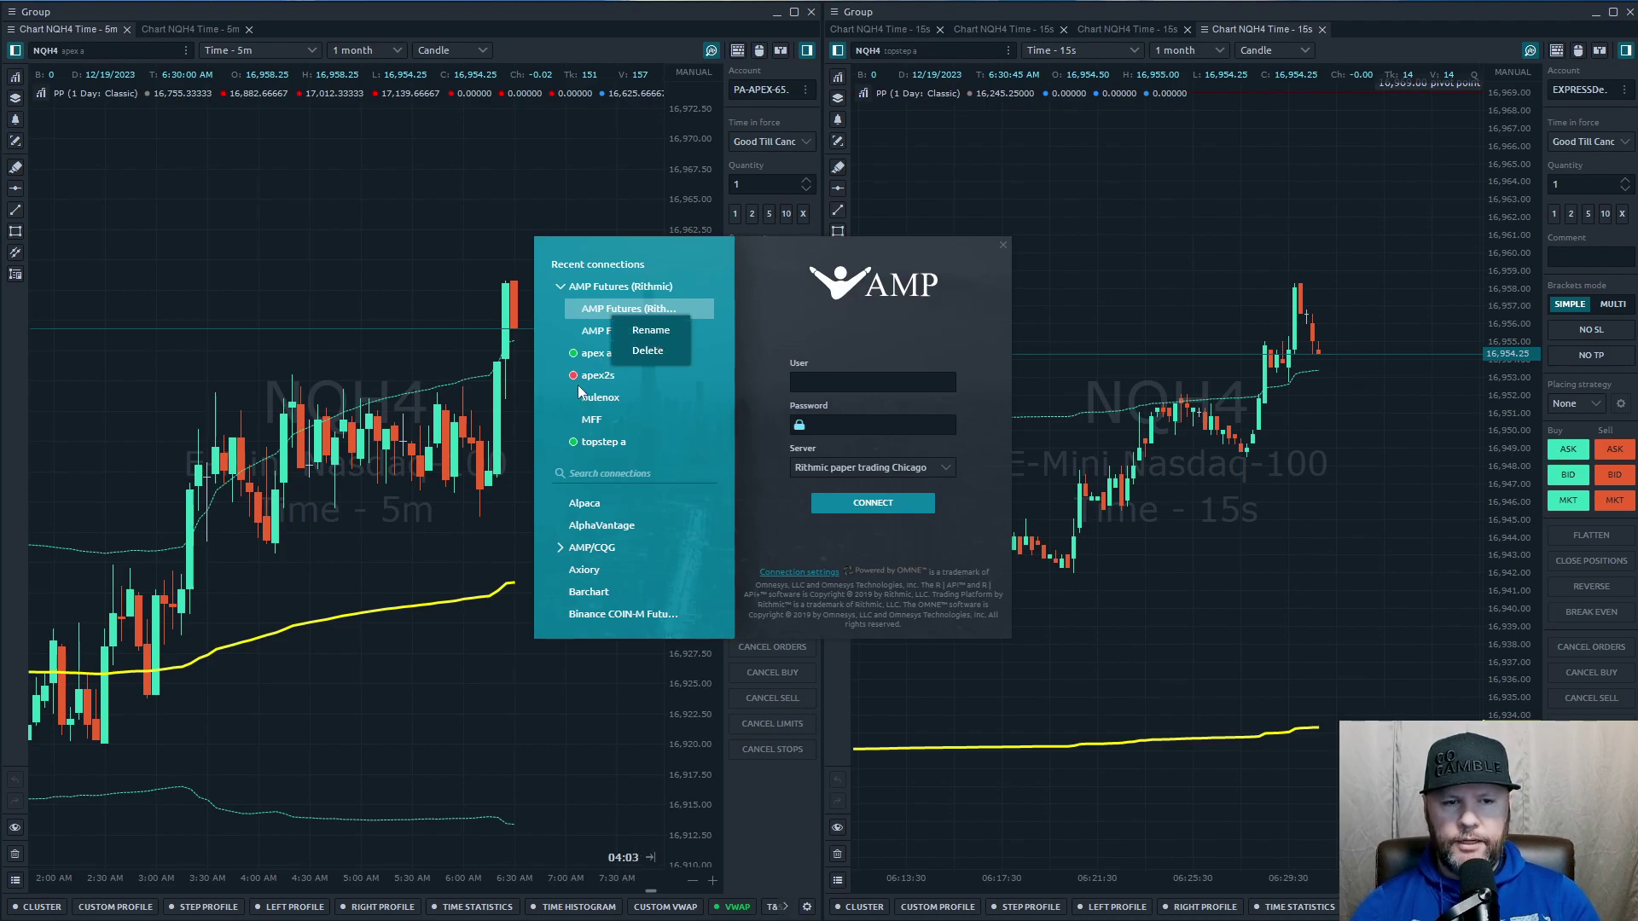
{"action": "left_click", "coordinate": [648, 350]}
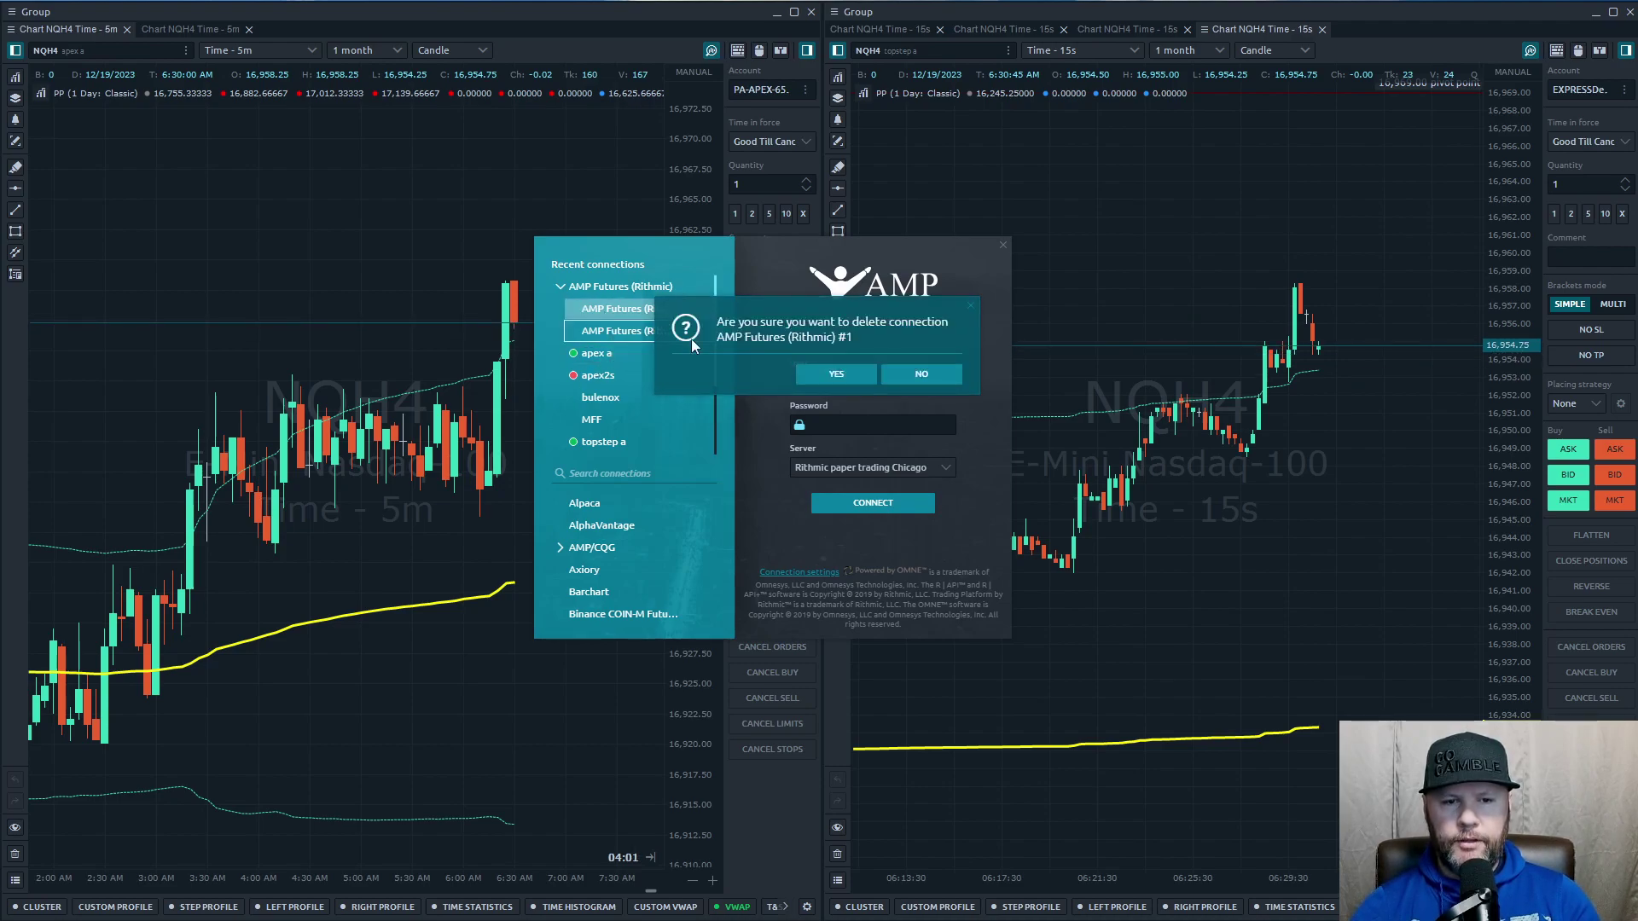
{"action": "left_click", "coordinate": [827, 375]}
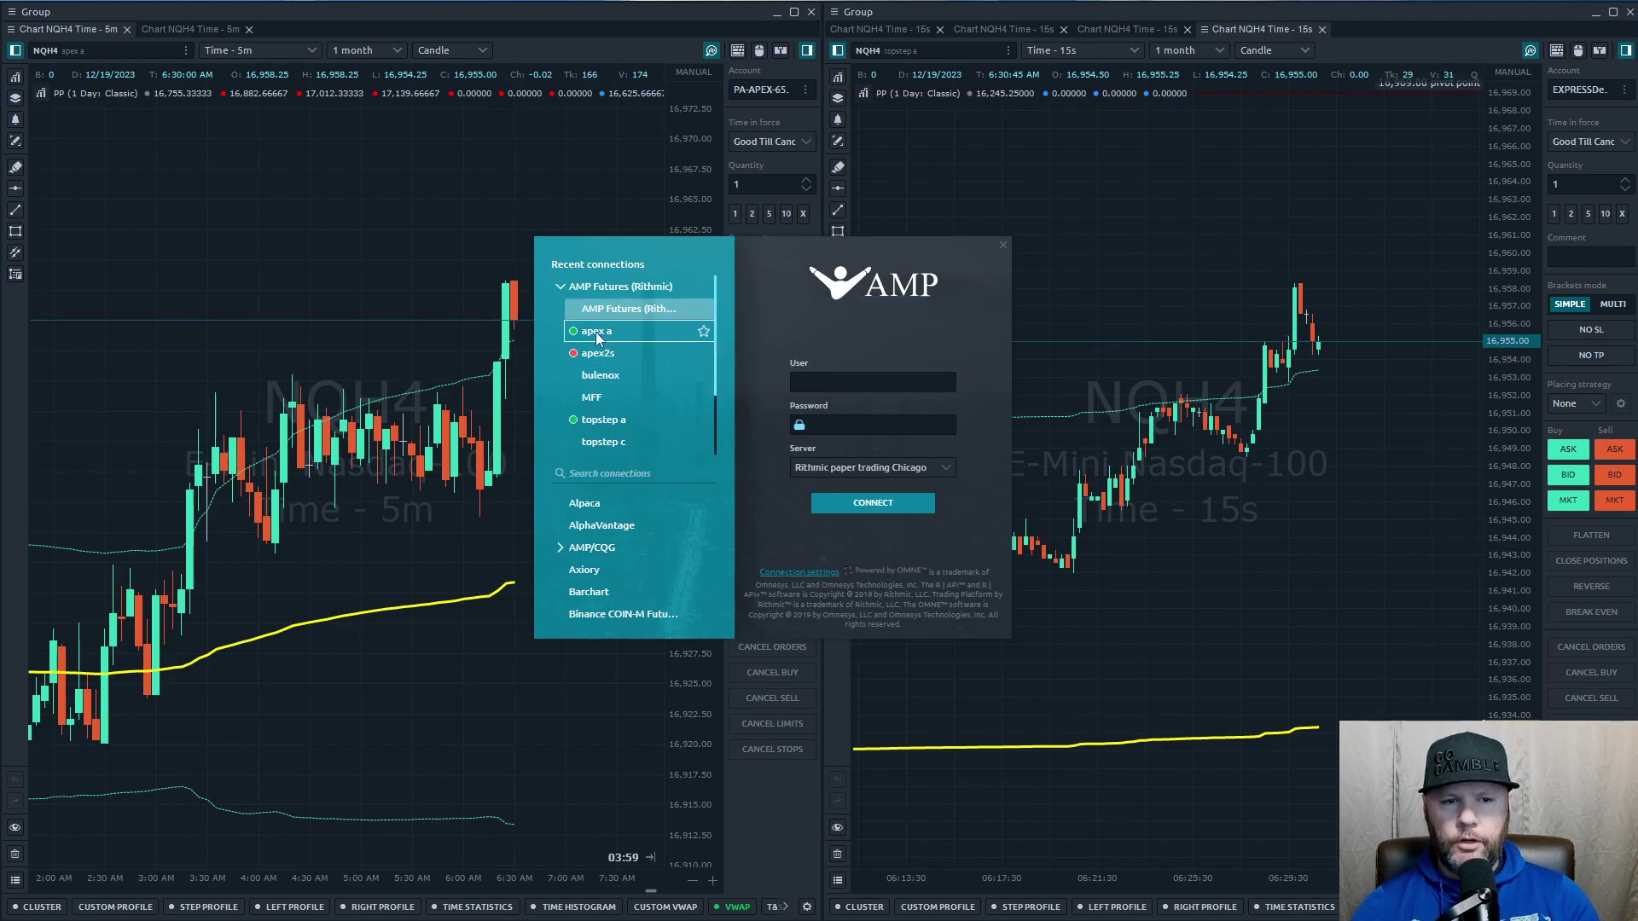
- Disconnect and reconnect apex a, keeping copy trading running
{"action": "left_click", "coordinate": [595, 331]}
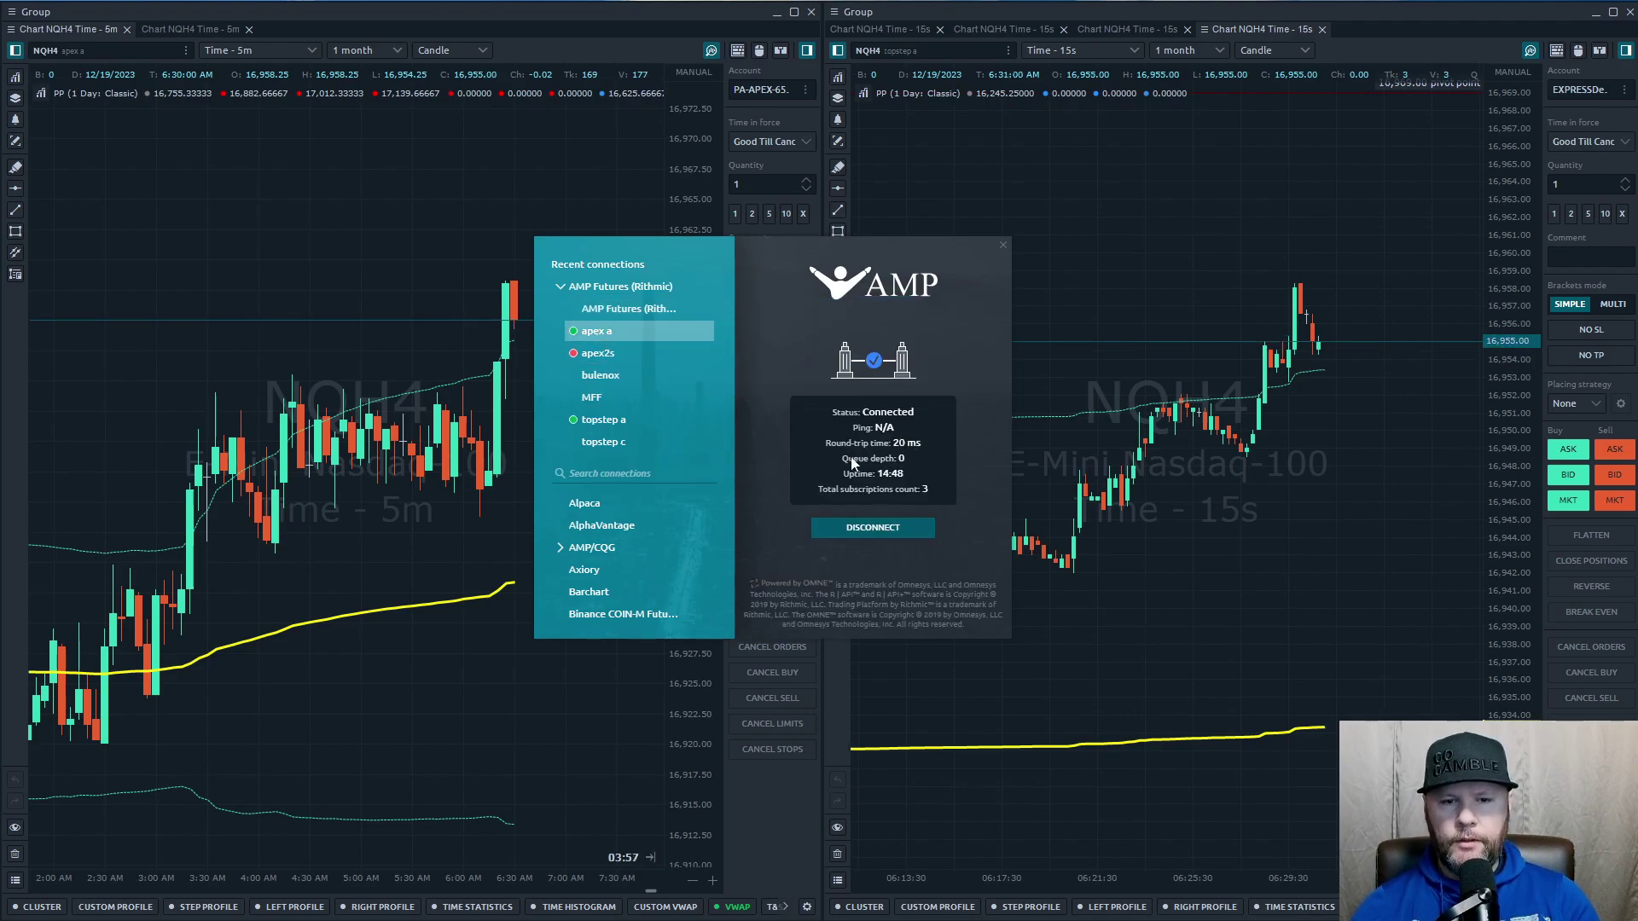
{"action": "left_click", "coordinate": [872, 529]}
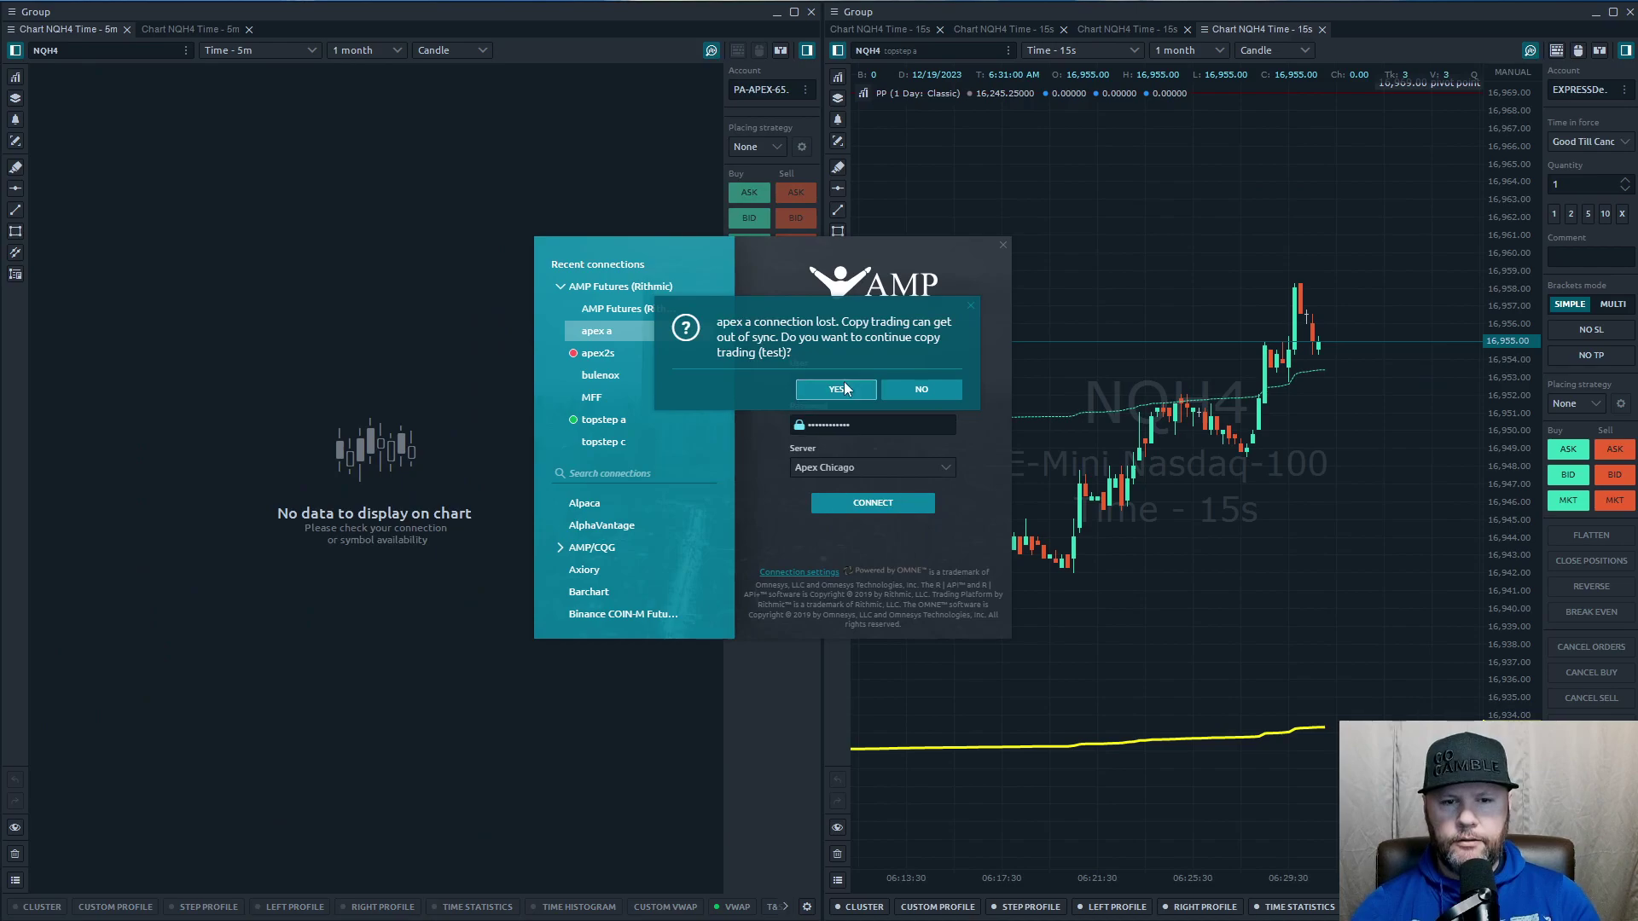
{"action": "left_click", "coordinate": [836, 389]}
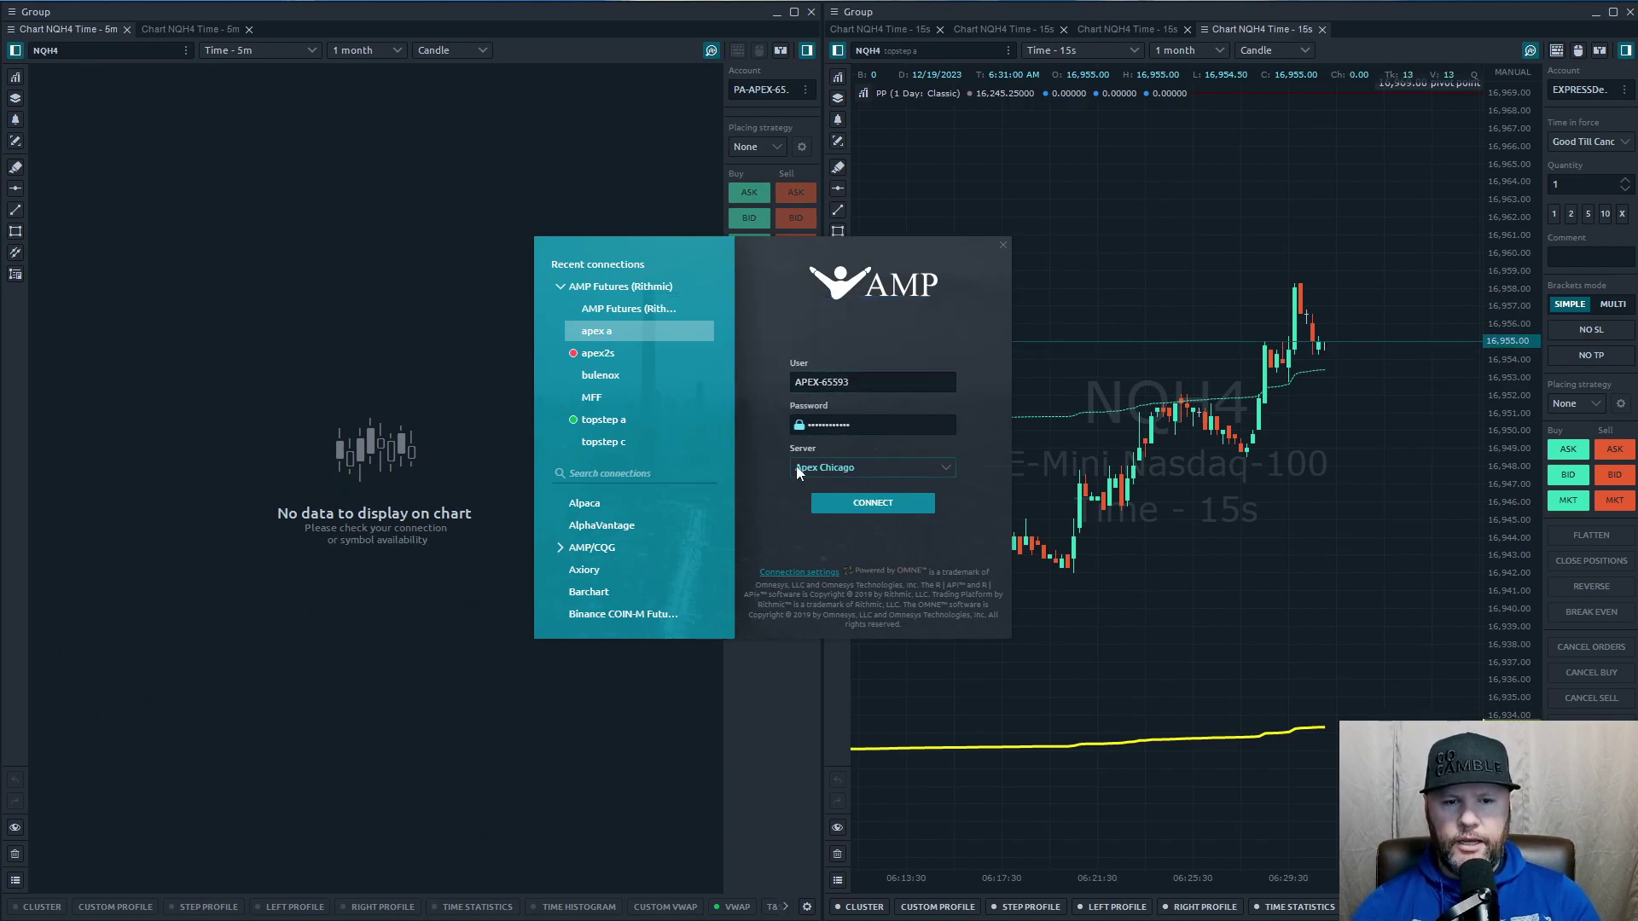
{"action": "left_click", "coordinate": [866, 505]}
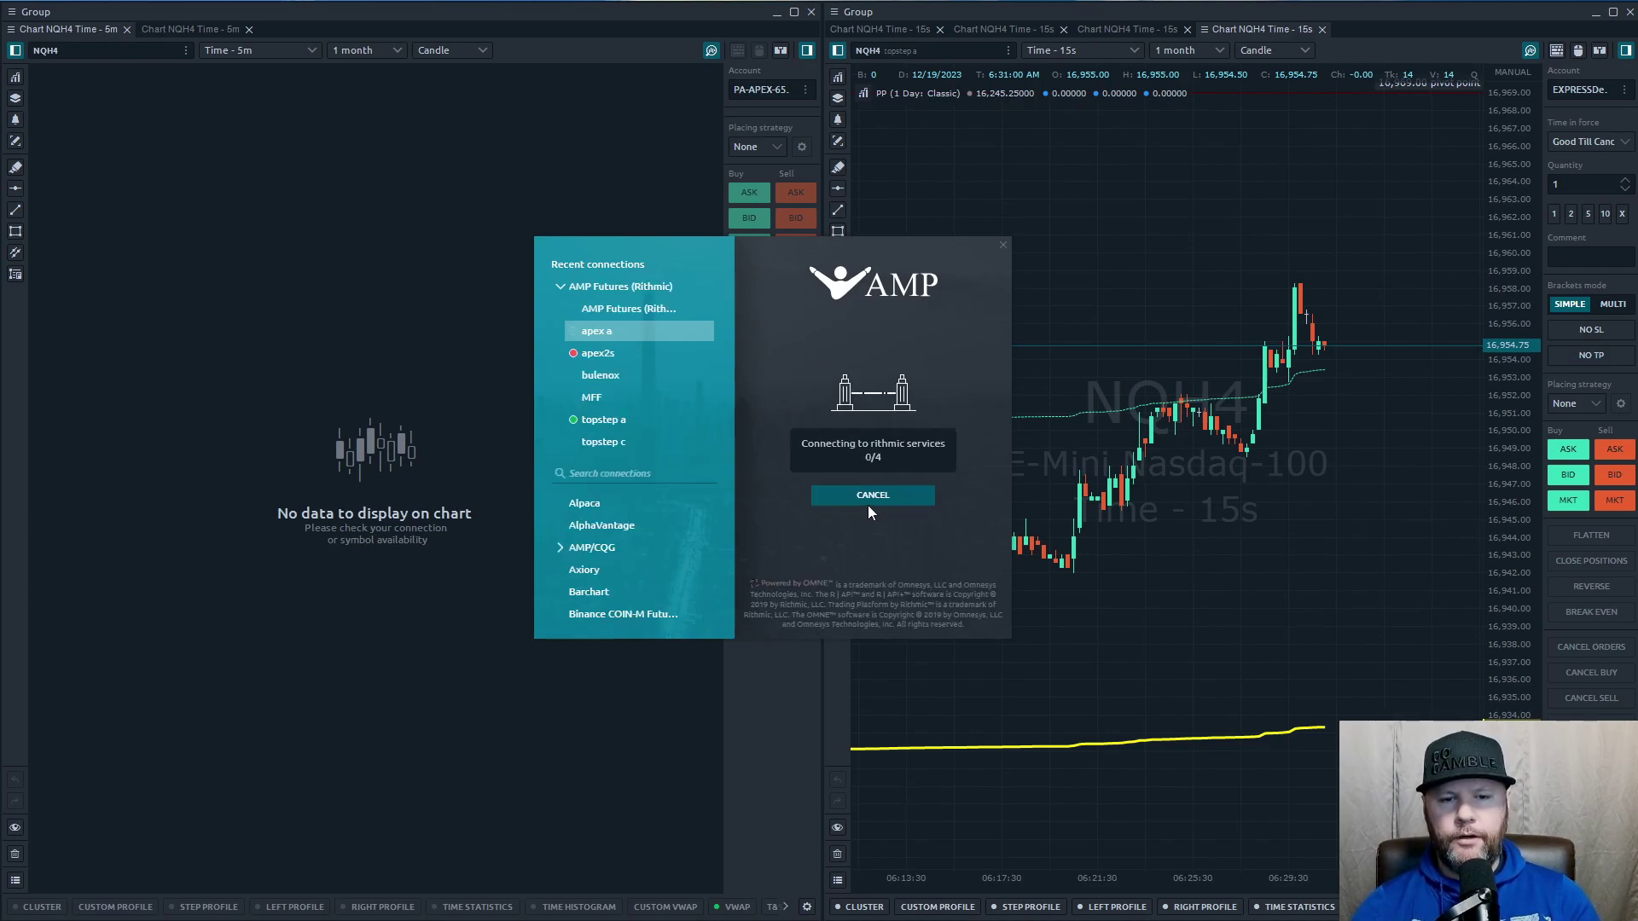
- Disconnect and reconnect topstep a, check the MFF connection, and close the dialog
{"action": "left_click", "coordinate": [600, 419]}
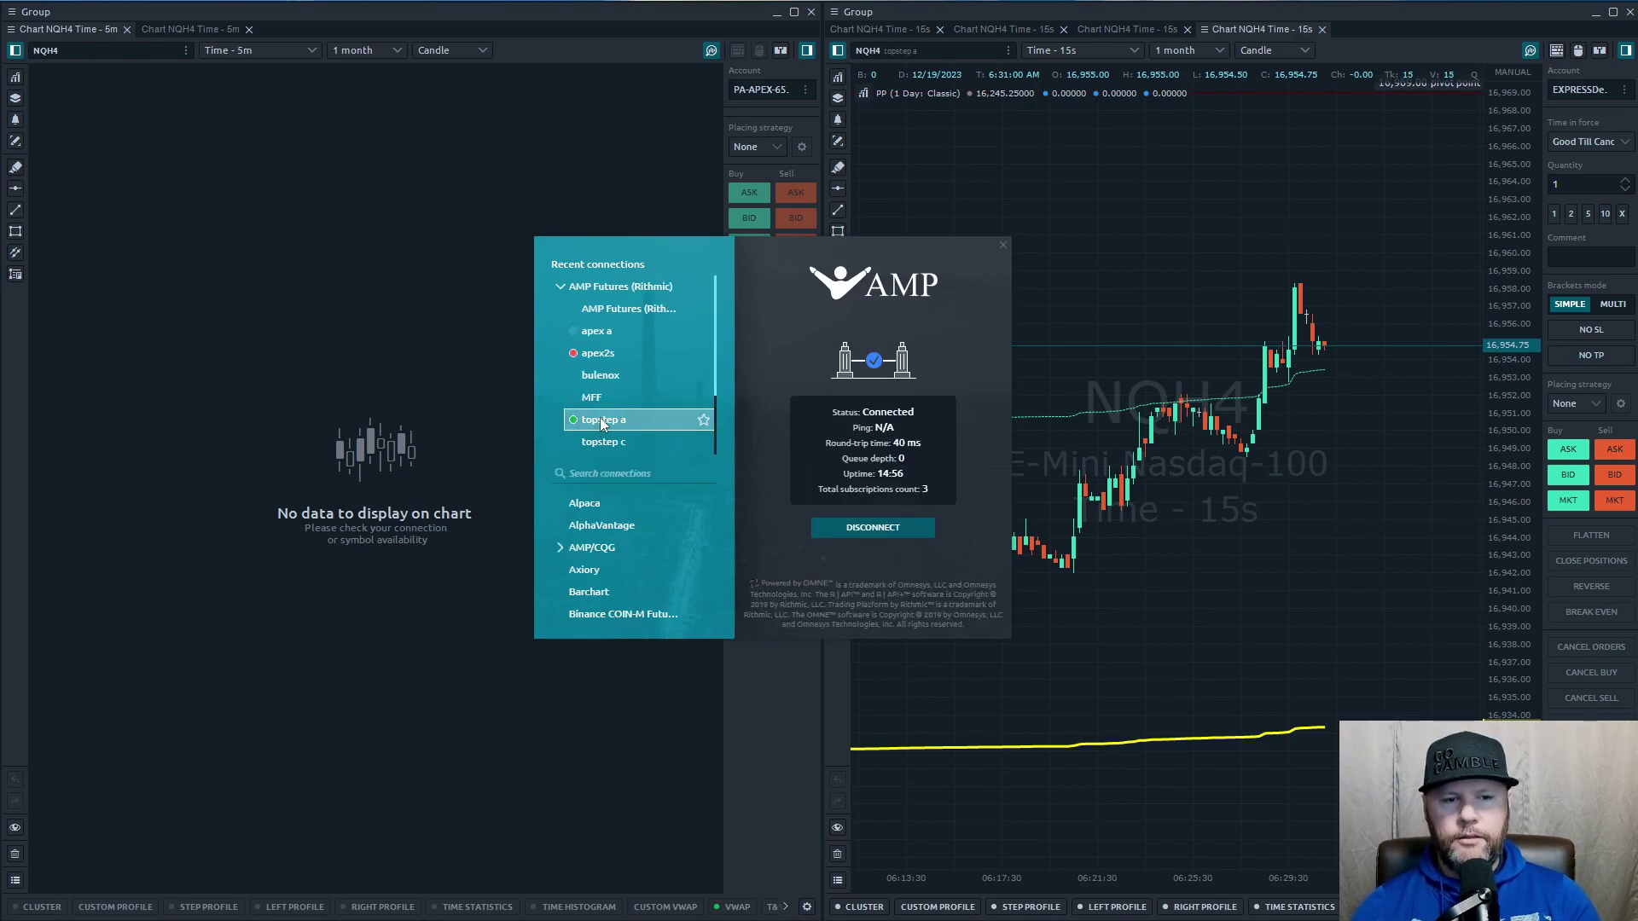
{"action": "left_click", "coordinate": [847, 530]}
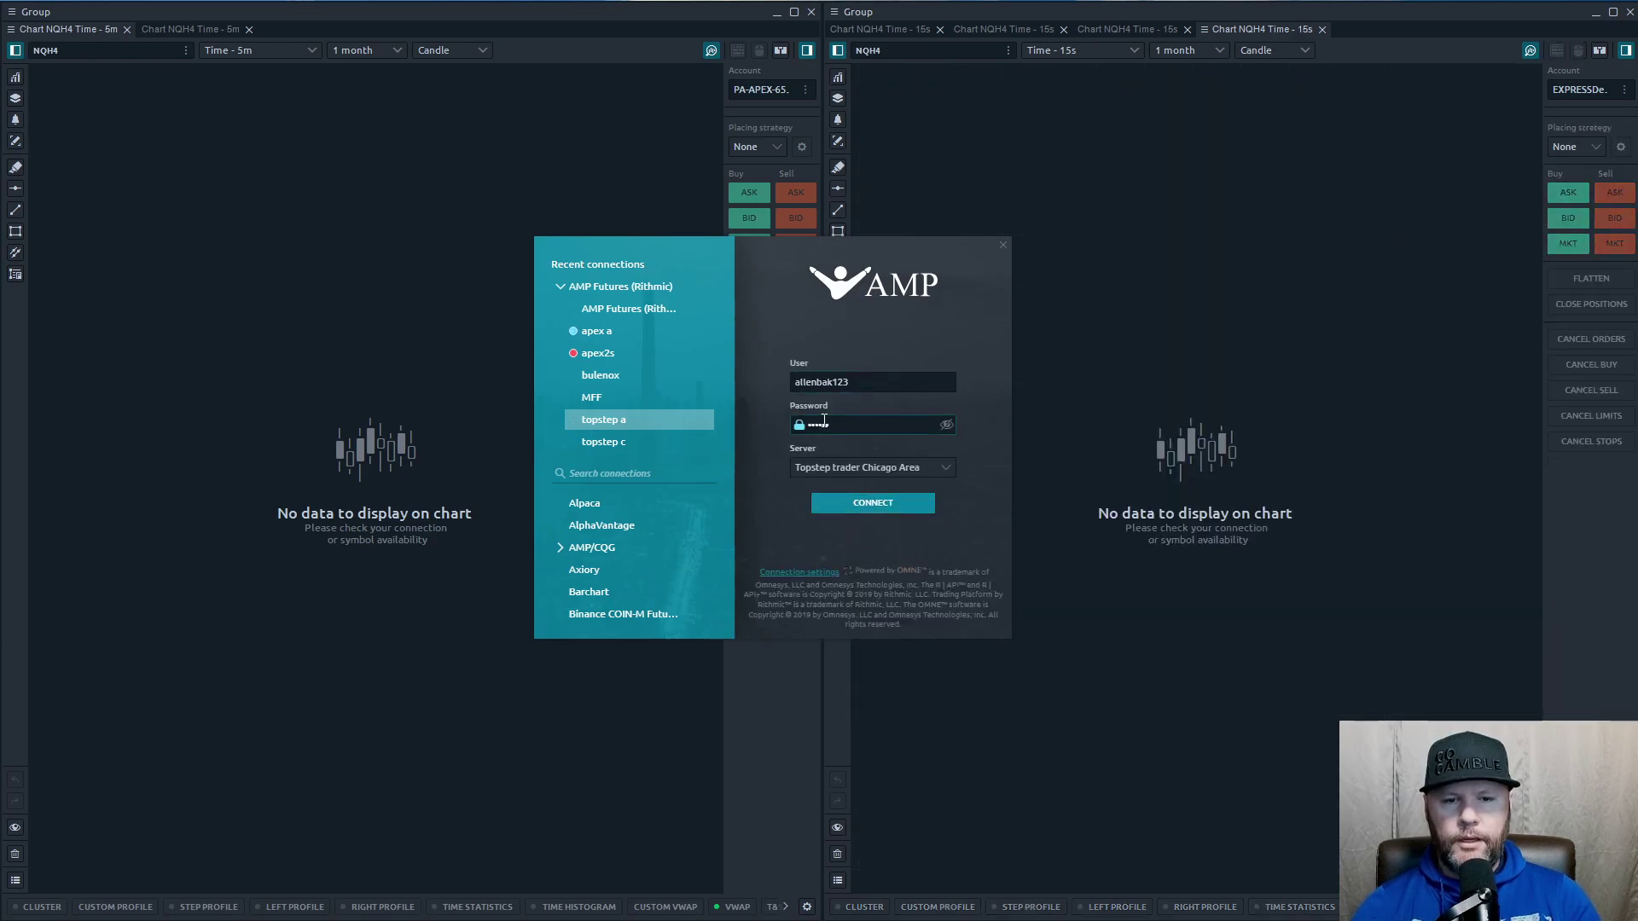
{"action": "left_click", "coordinate": [862, 504]}
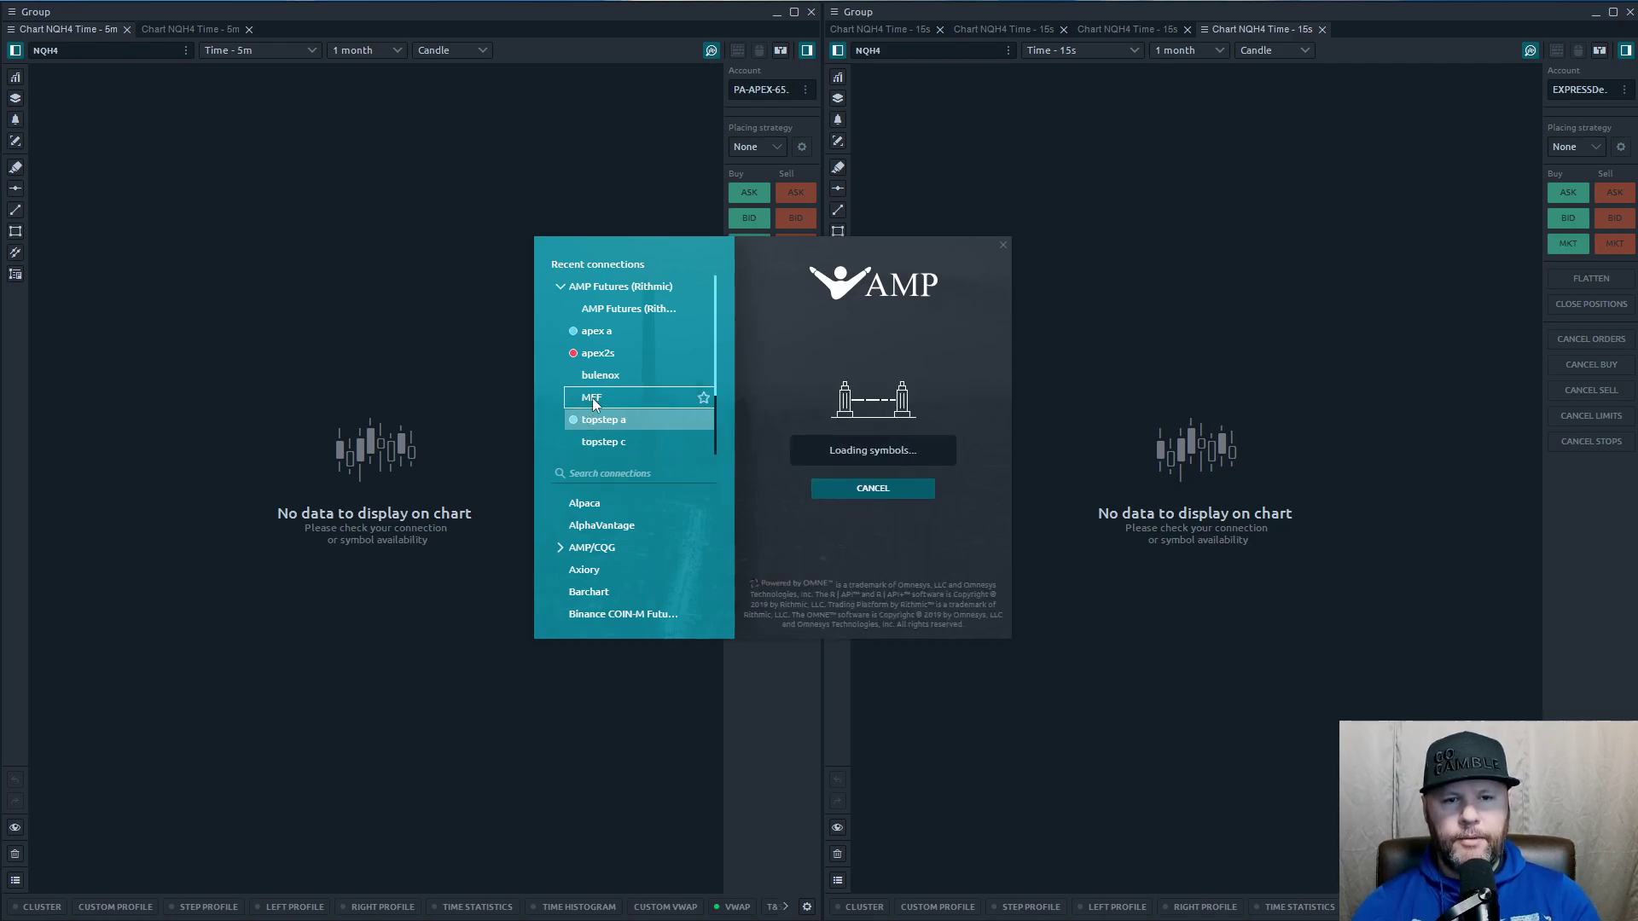
{"action": "left_click", "coordinate": [593, 399]}
{"action": "left_click", "coordinate": [873, 487]}
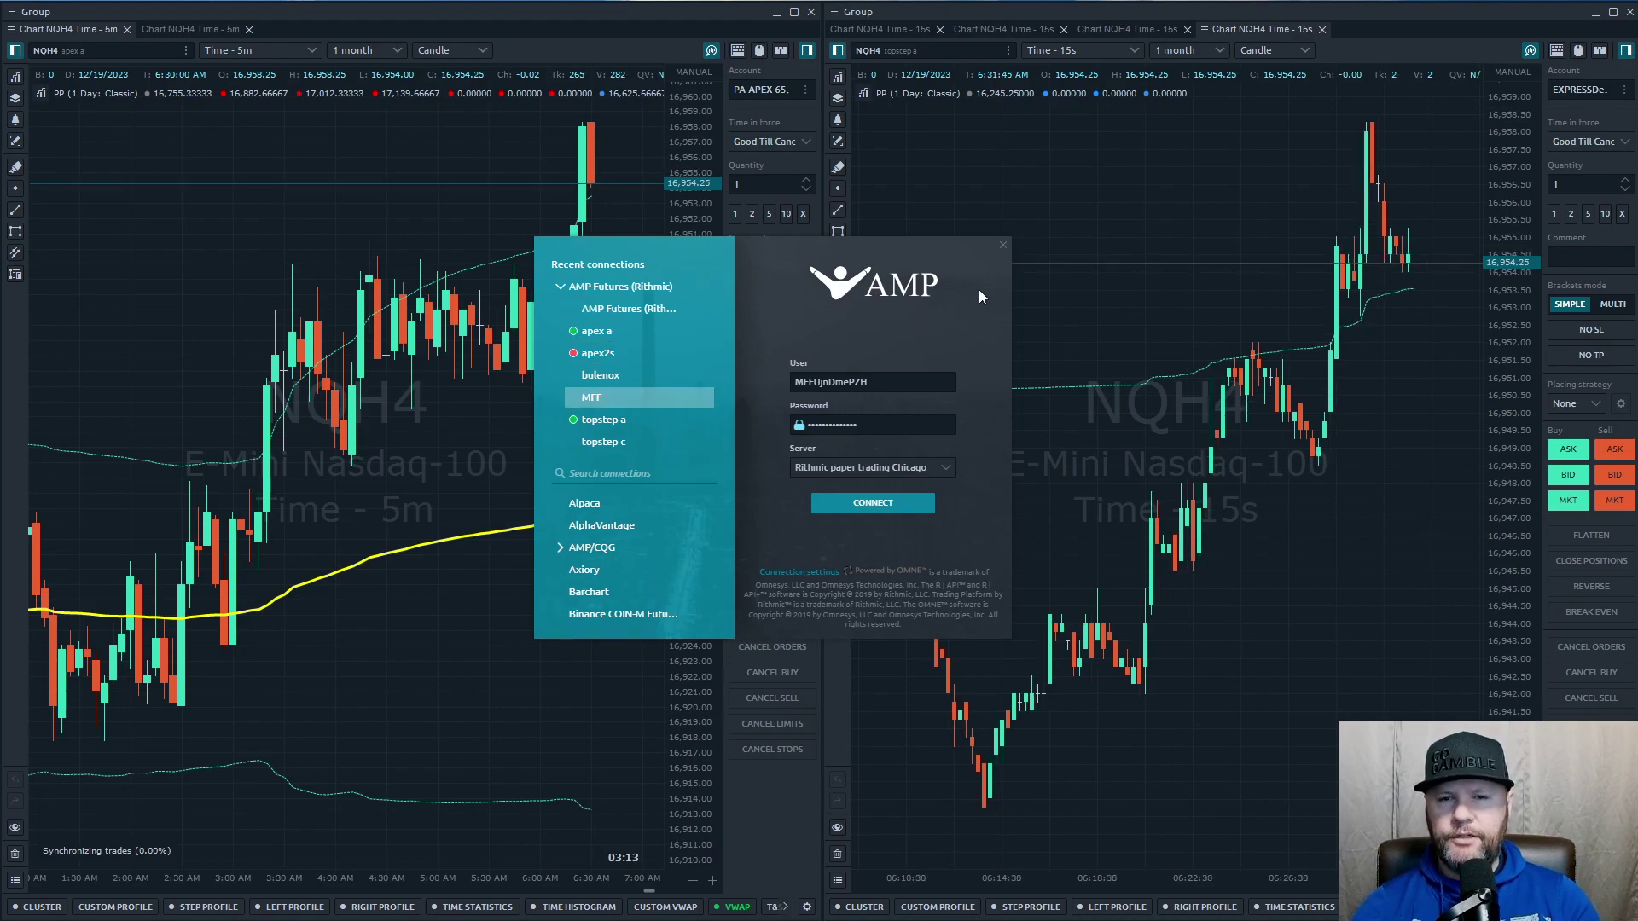
{"action": "left_click", "coordinate": [1003, 245]}
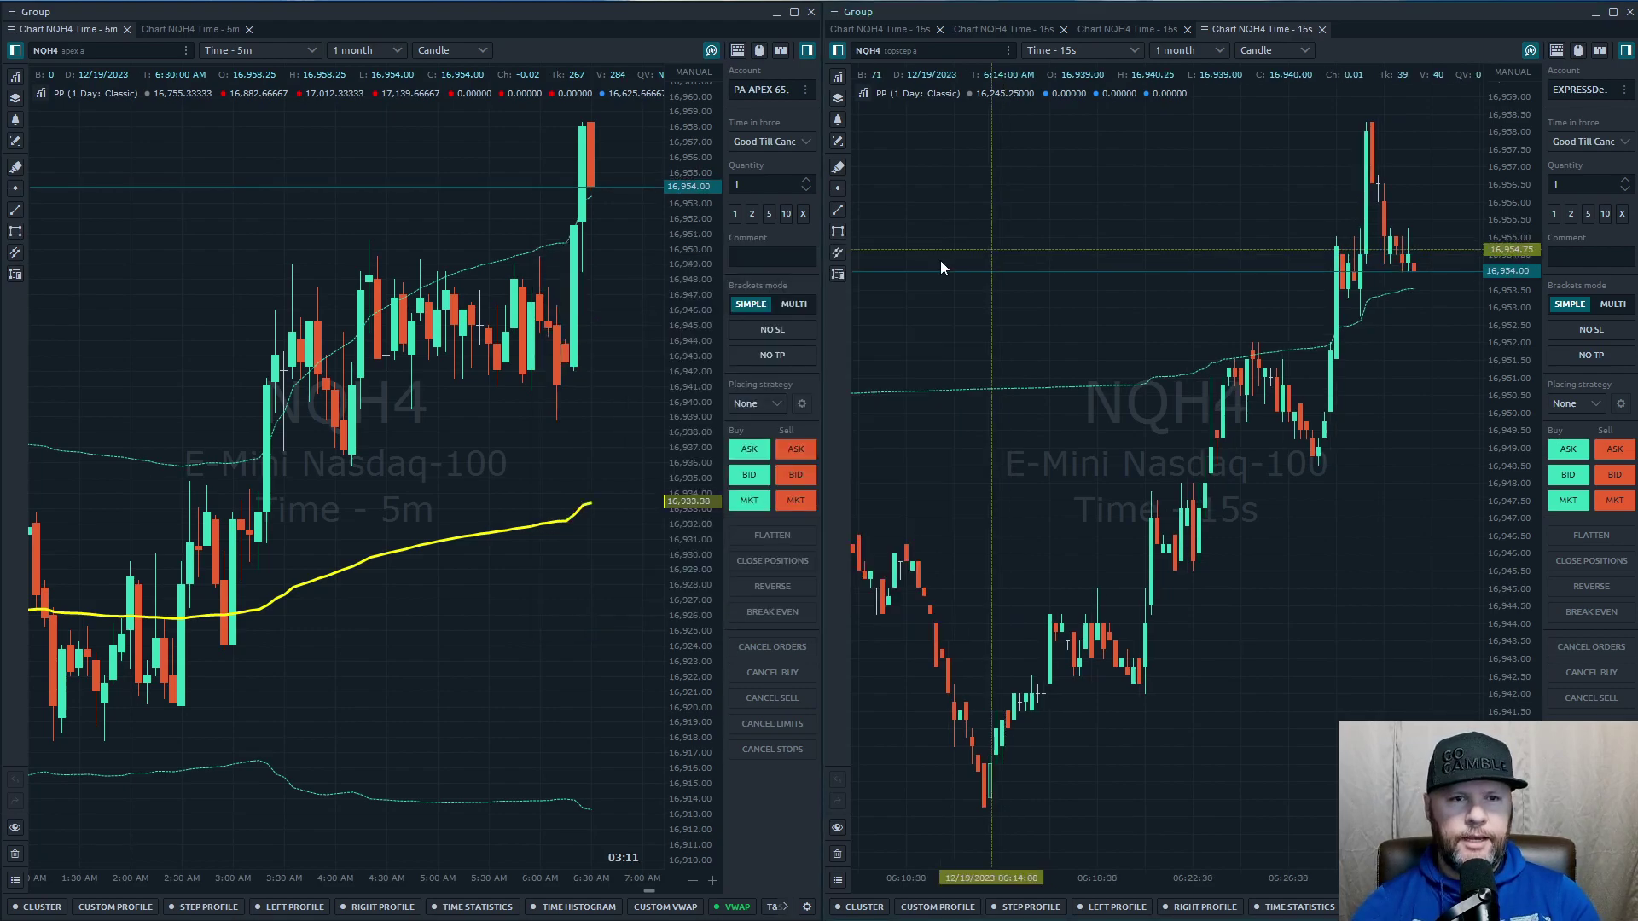
- Open a Copy Trading panel from the Quantower logo menu and place it over the NQH4 charts
{"action": "scroll", "coordinate": [681, 426], "scroll_direction": "down", "scroll_amount": 3}
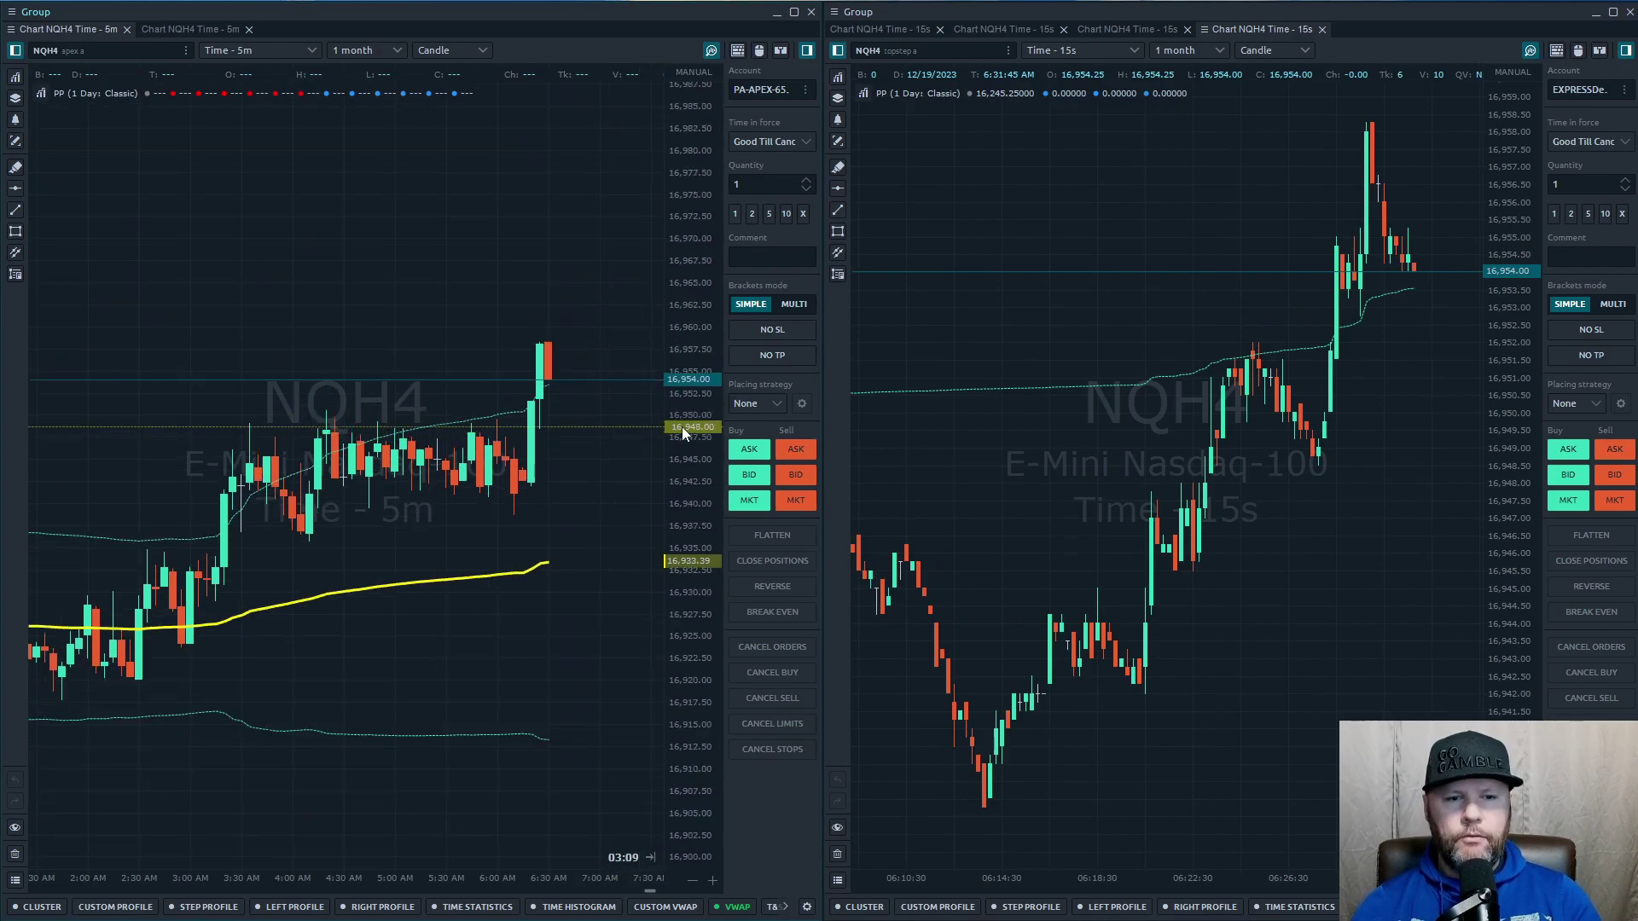
{"action": "scroll", "coordinate": [1496, 507], "scroll_direction": "down", "scroll_amount": 3}
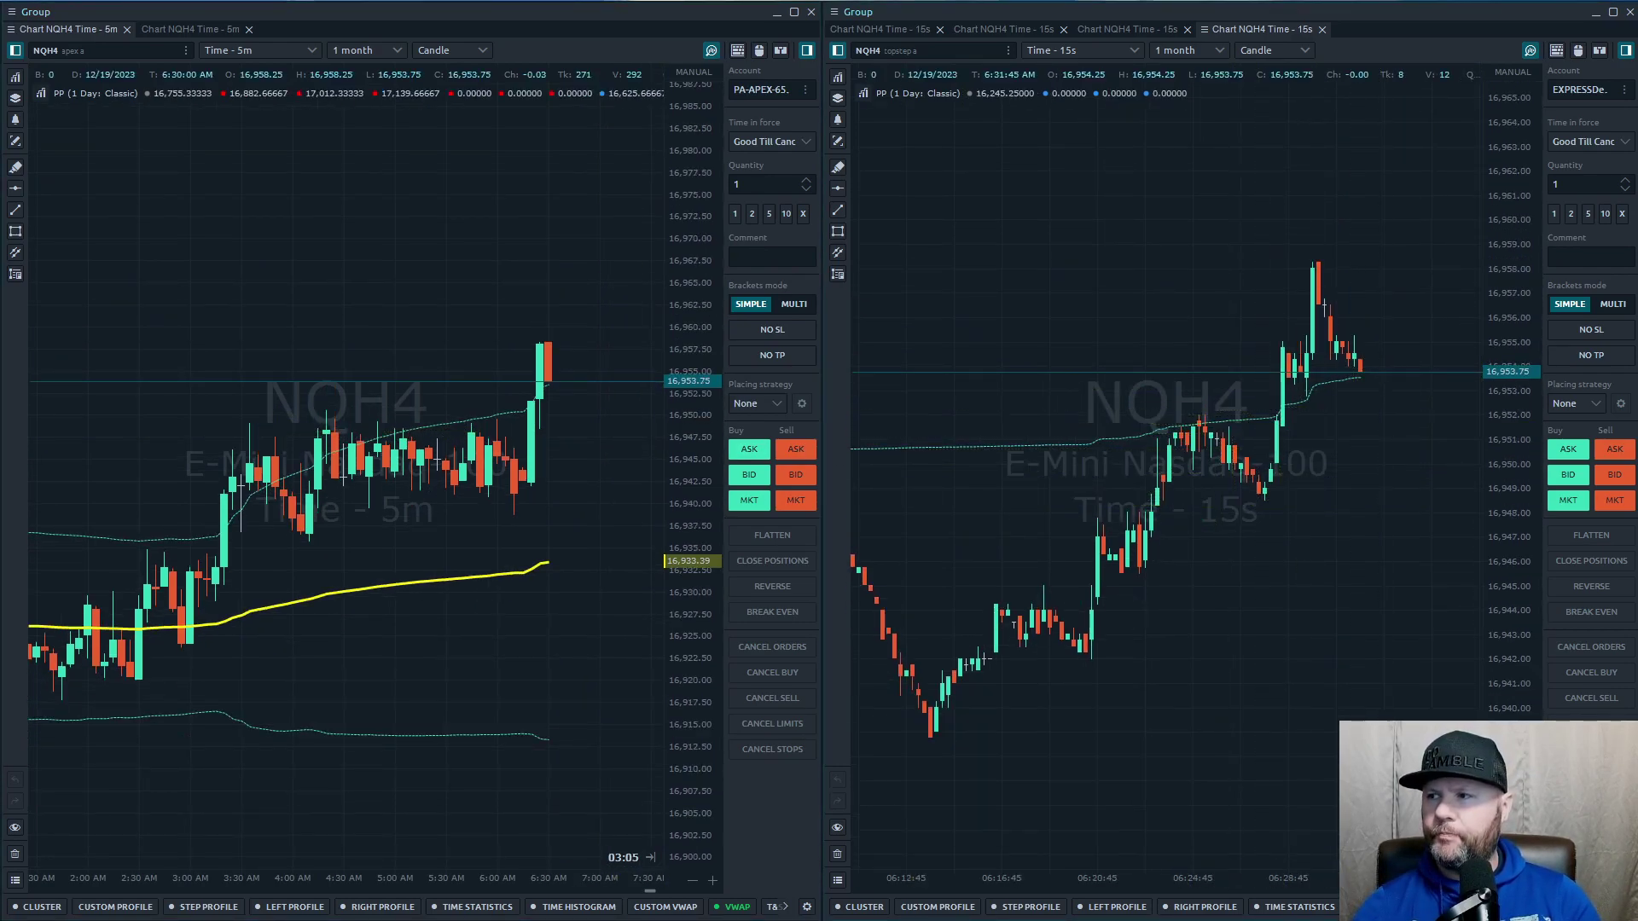
{"action": "key", "text": "alt+Tab"}
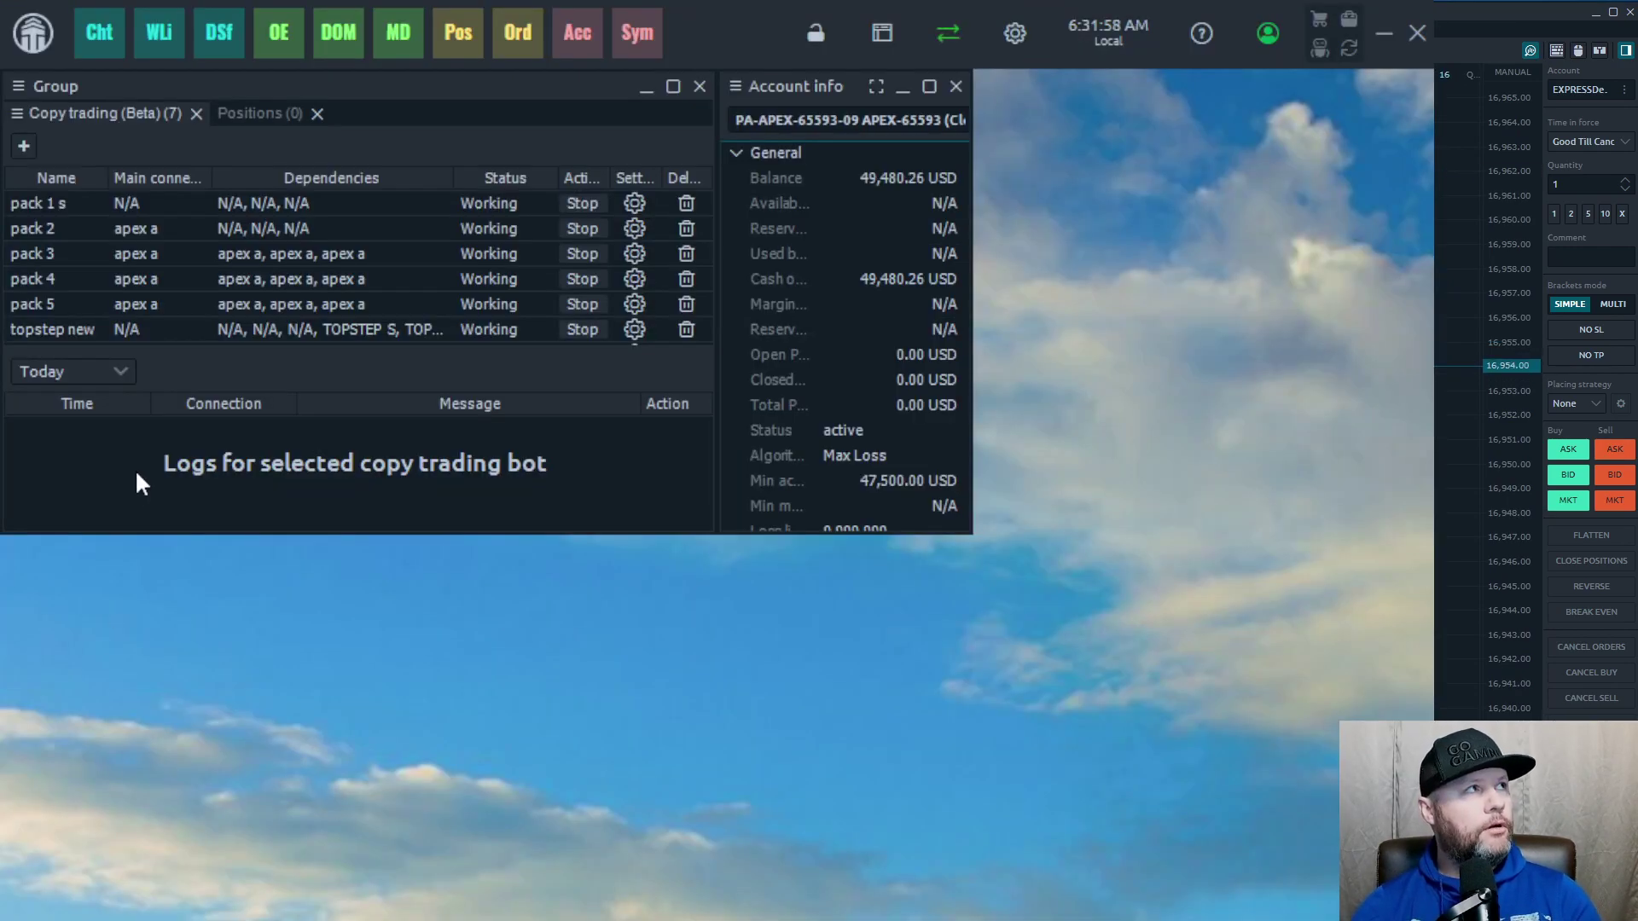
{"action": "left_click", "coordinate": [29, 39]}
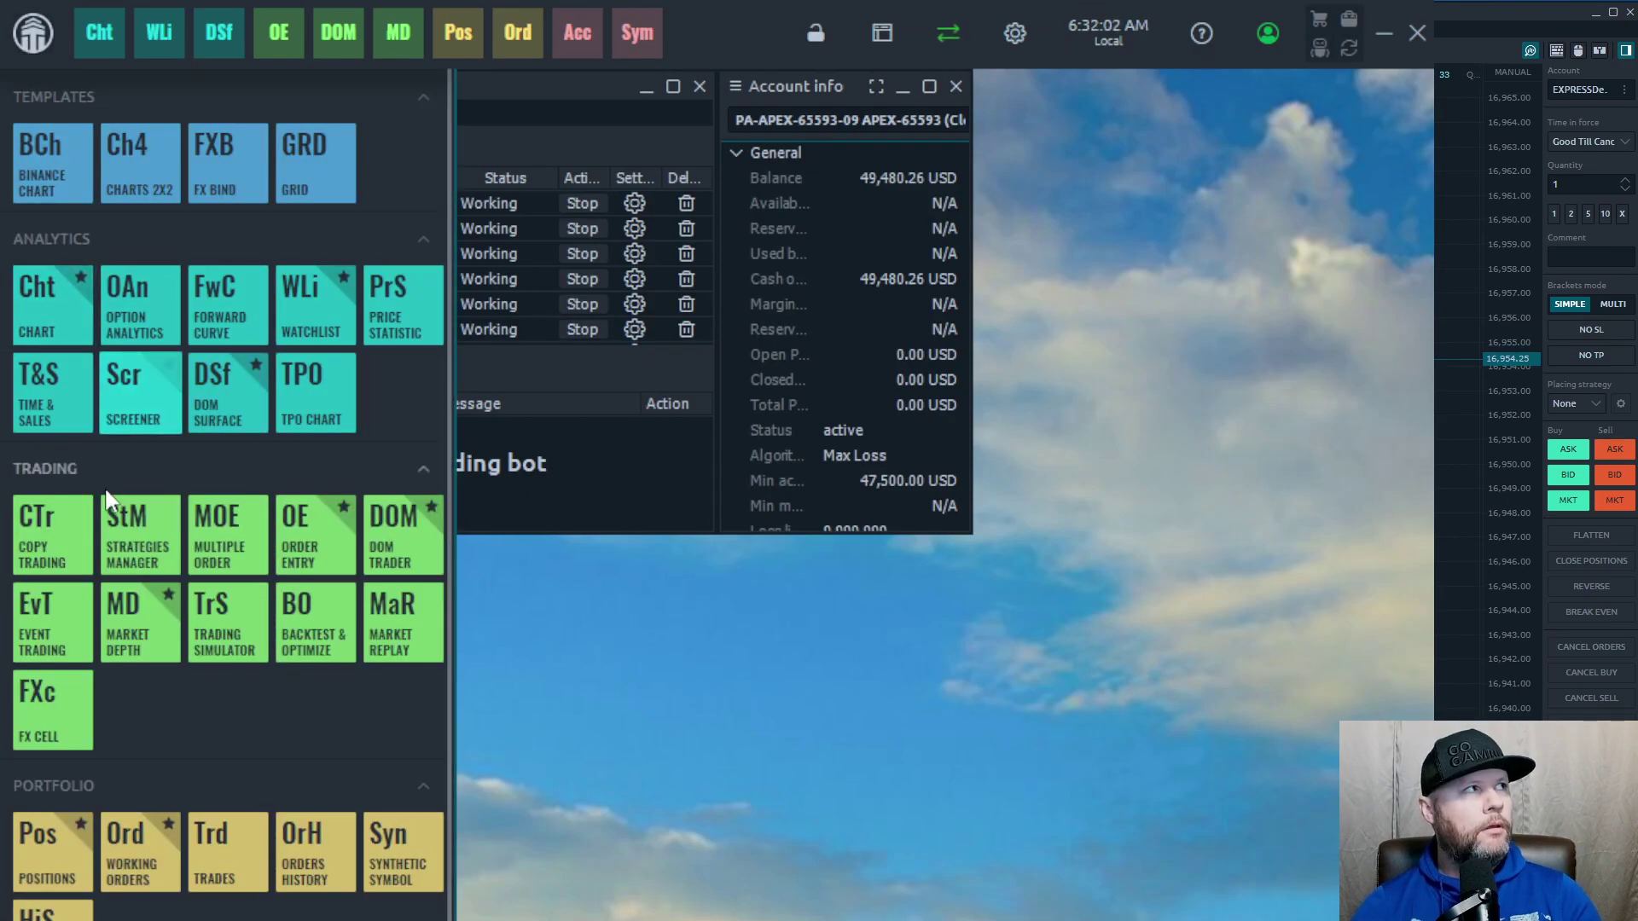
{"action": "left_click", "coordinate": [40, 540]}
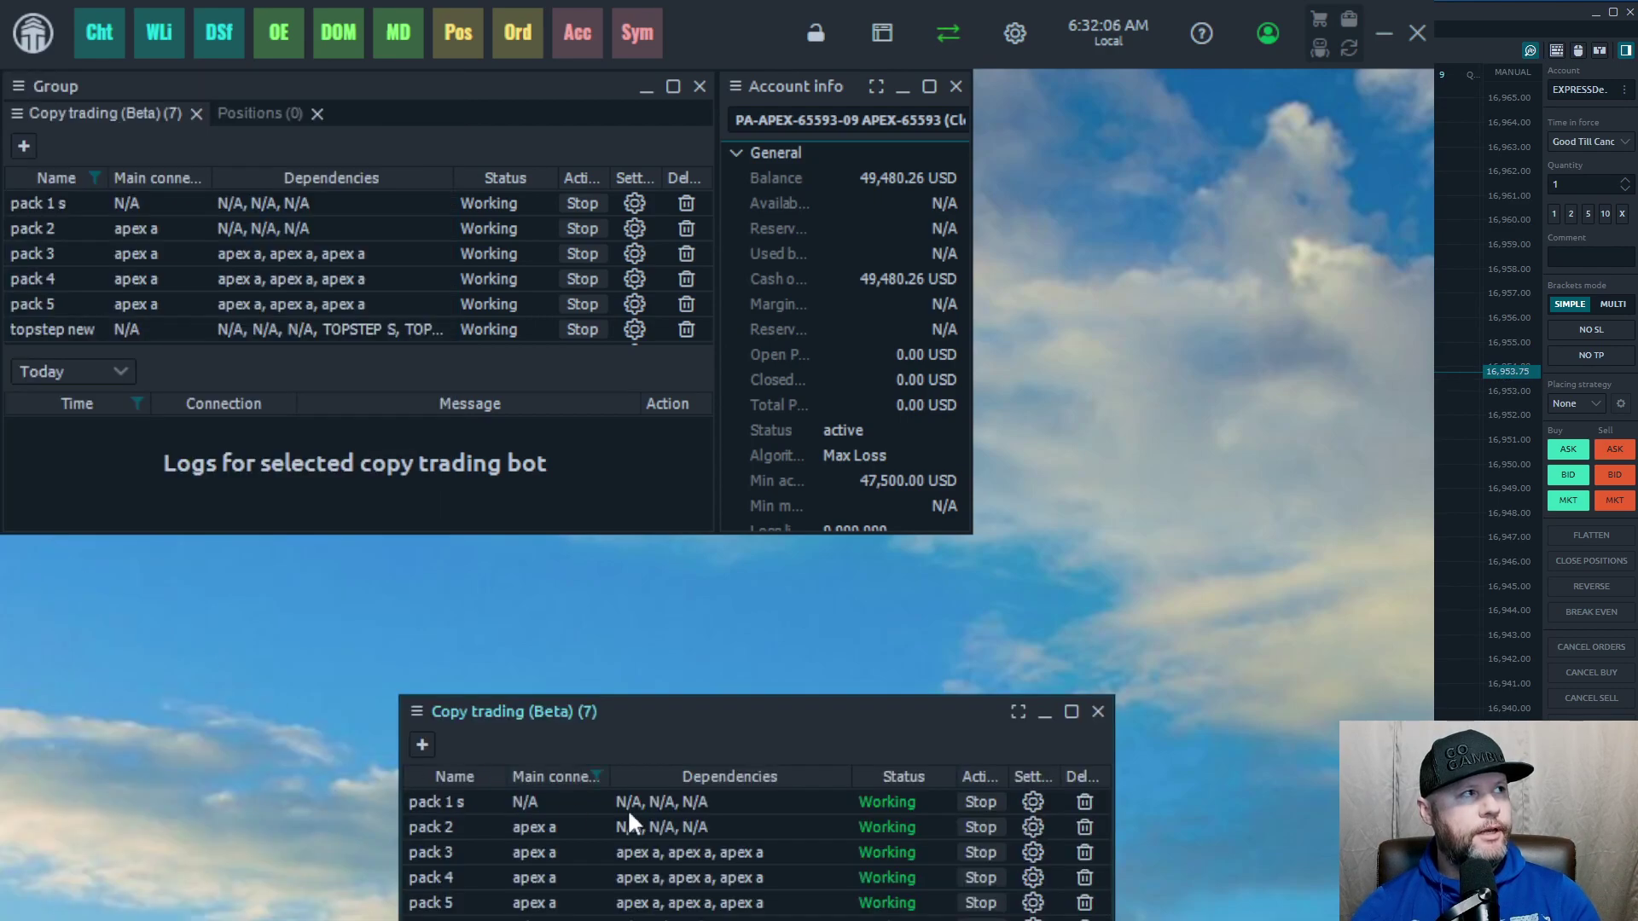
{"action": "double_click", "coordinate": [689, 706]}
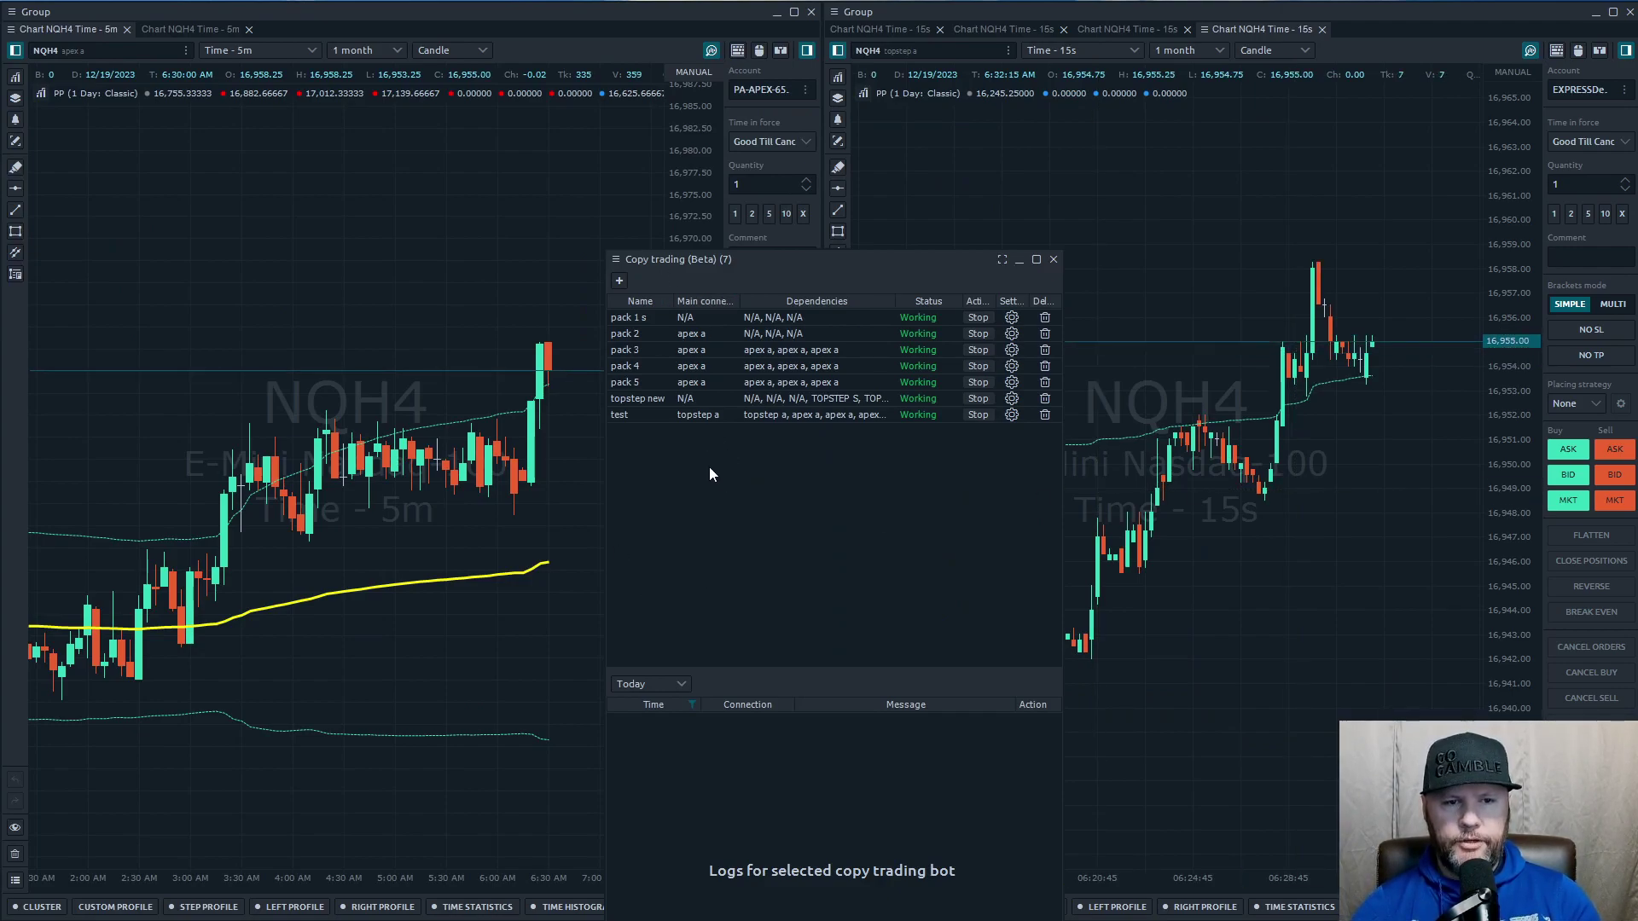
- Create a new copy bot named 'test 1' with topstep a as its parent connection
{"action": "left_click", "coordinate": [619, 281]}
{"action": "left_click", "coordinate": [883, 263]}
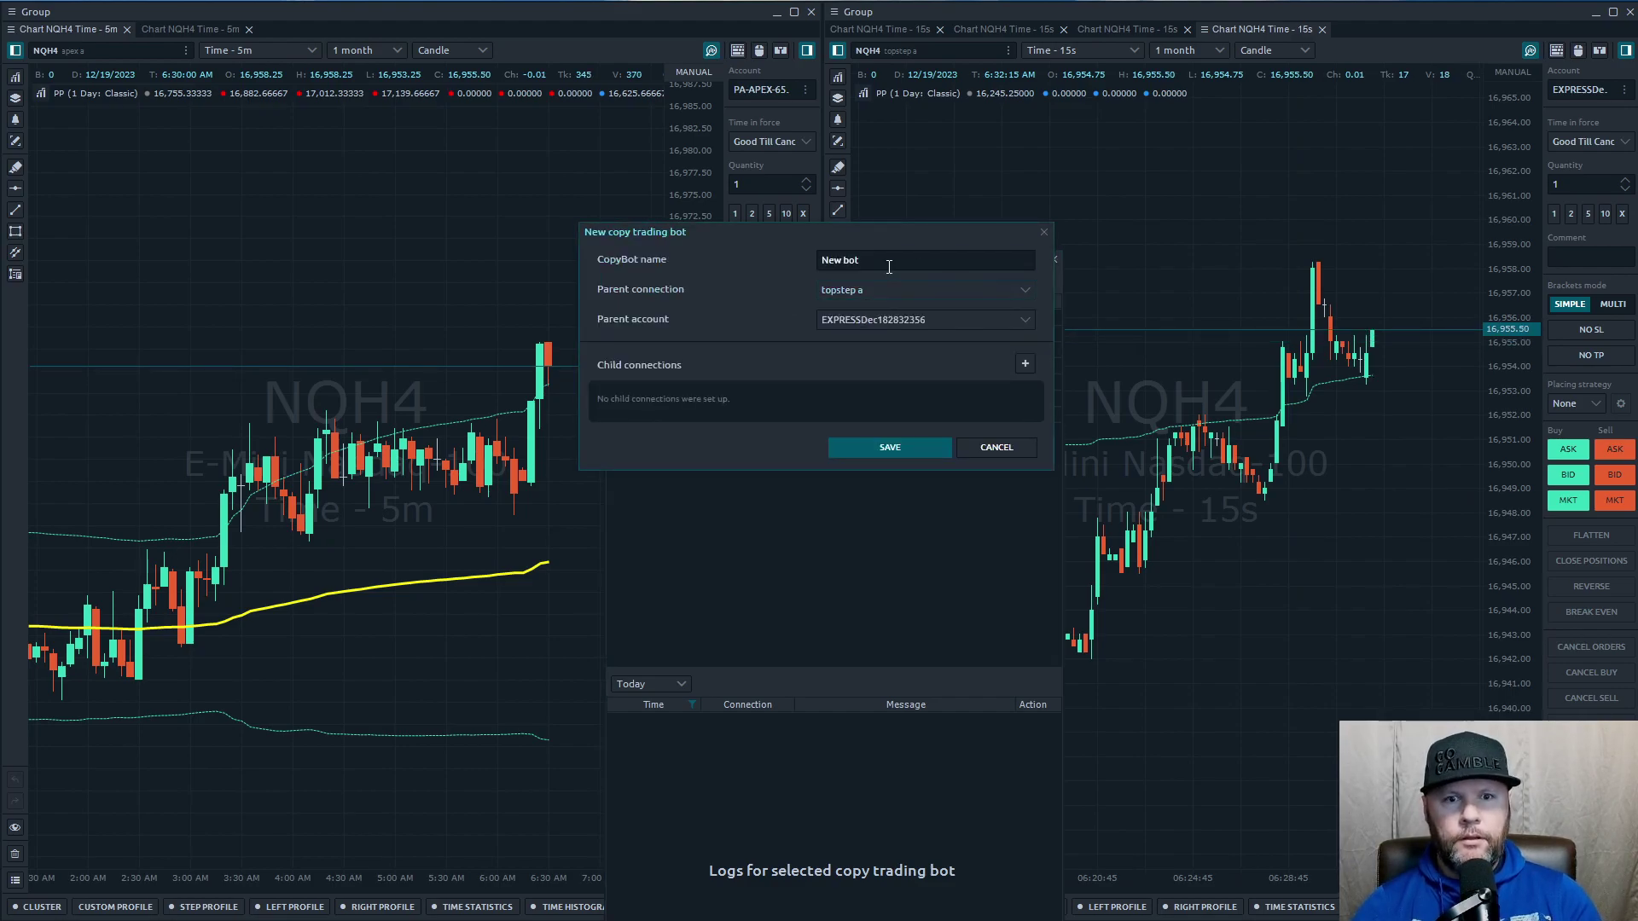
{"action": "type", "text": "test"}
{"action": "type", "text": "1"}
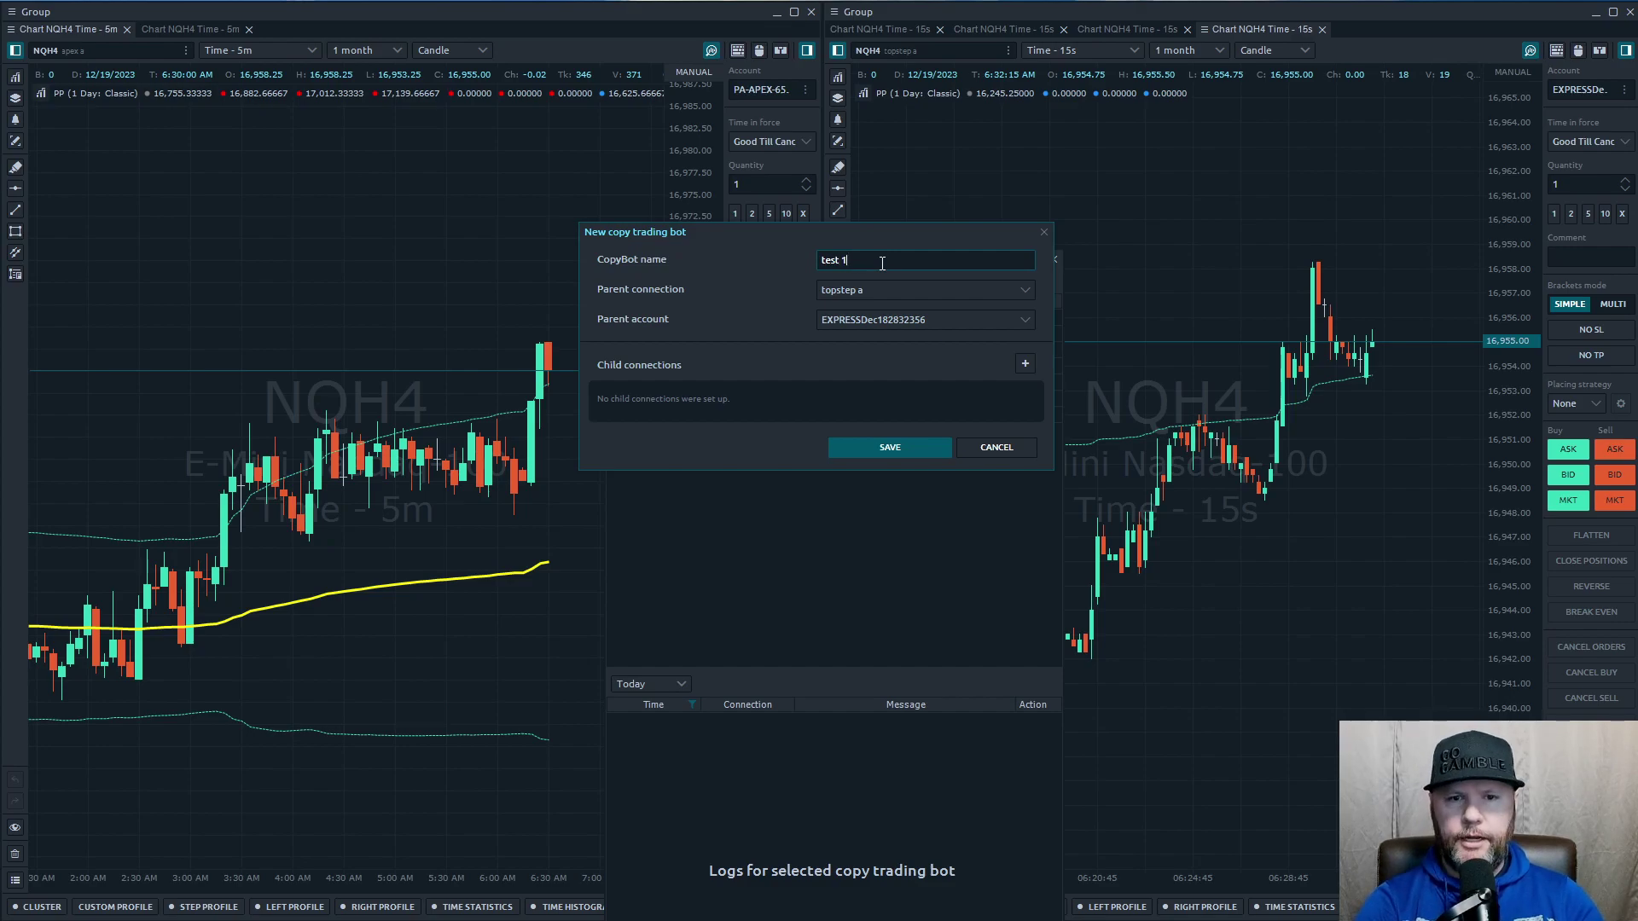
{"action": "left_click", "coordinate": [747, 318]}
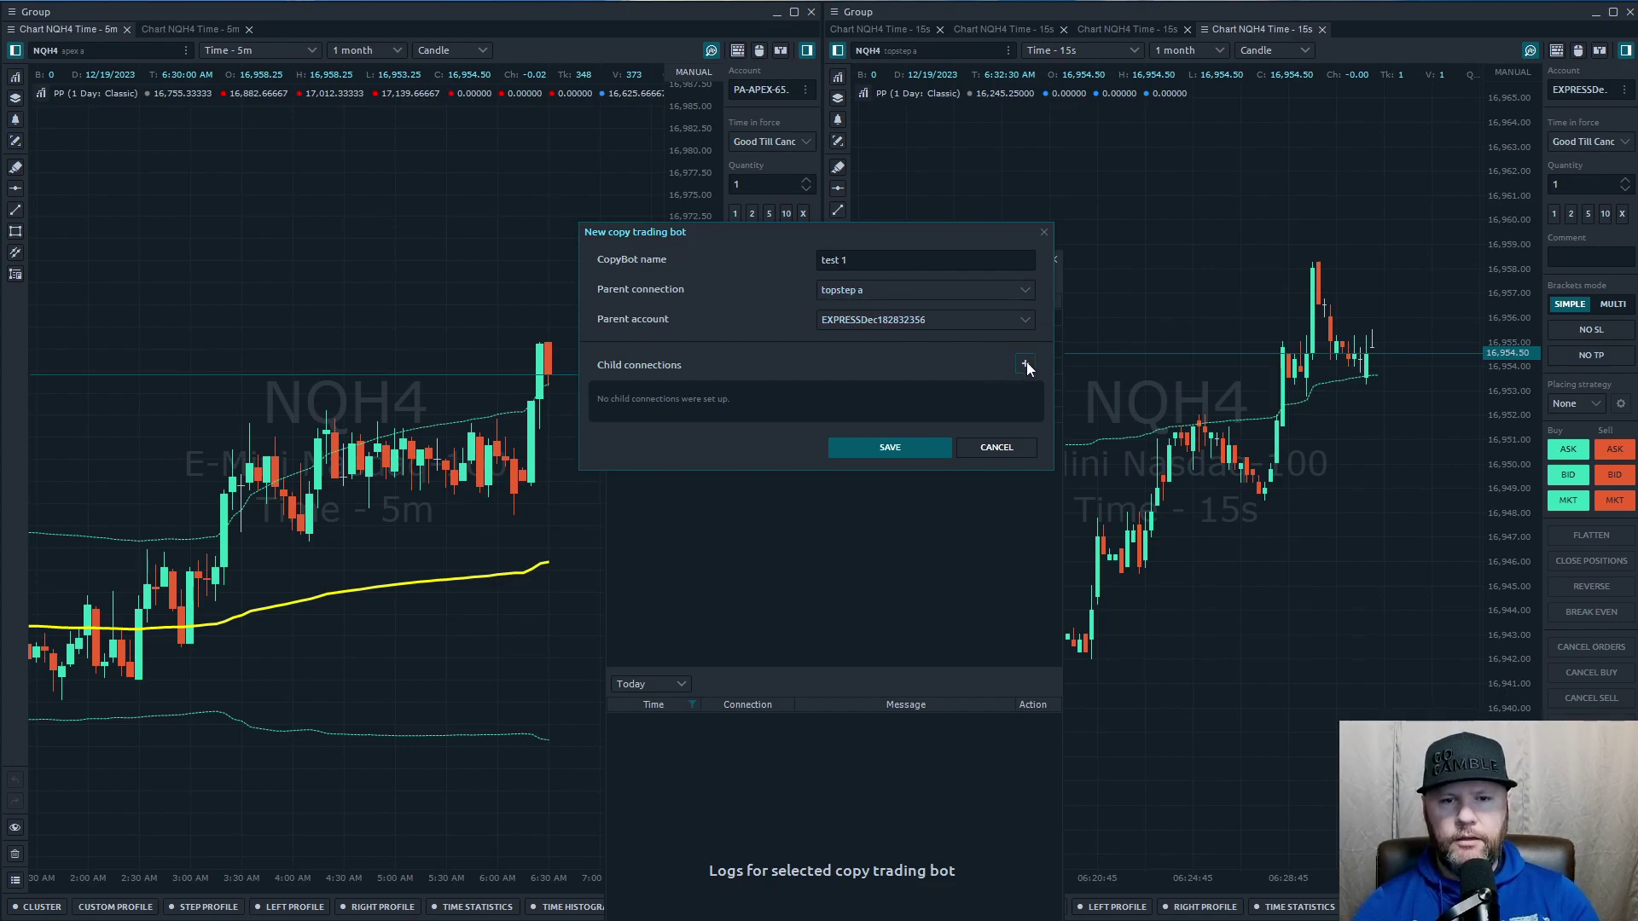
{"action": "left_click", "coordinate": [904, 290]}
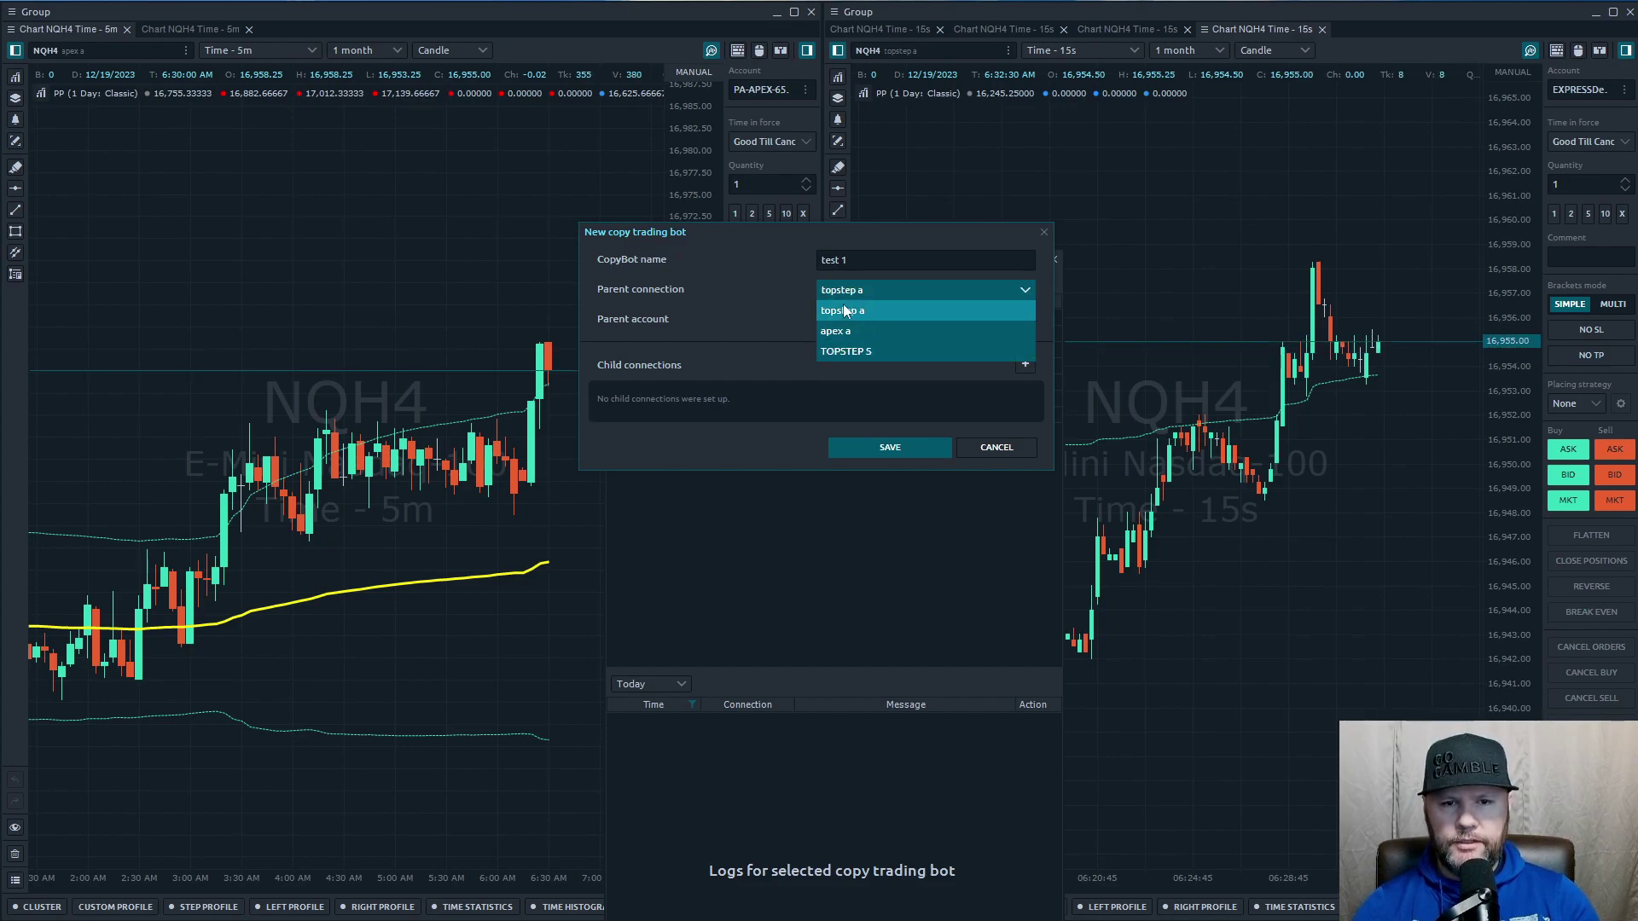
{"action": "left_click", "coordinate": [842, 311]}
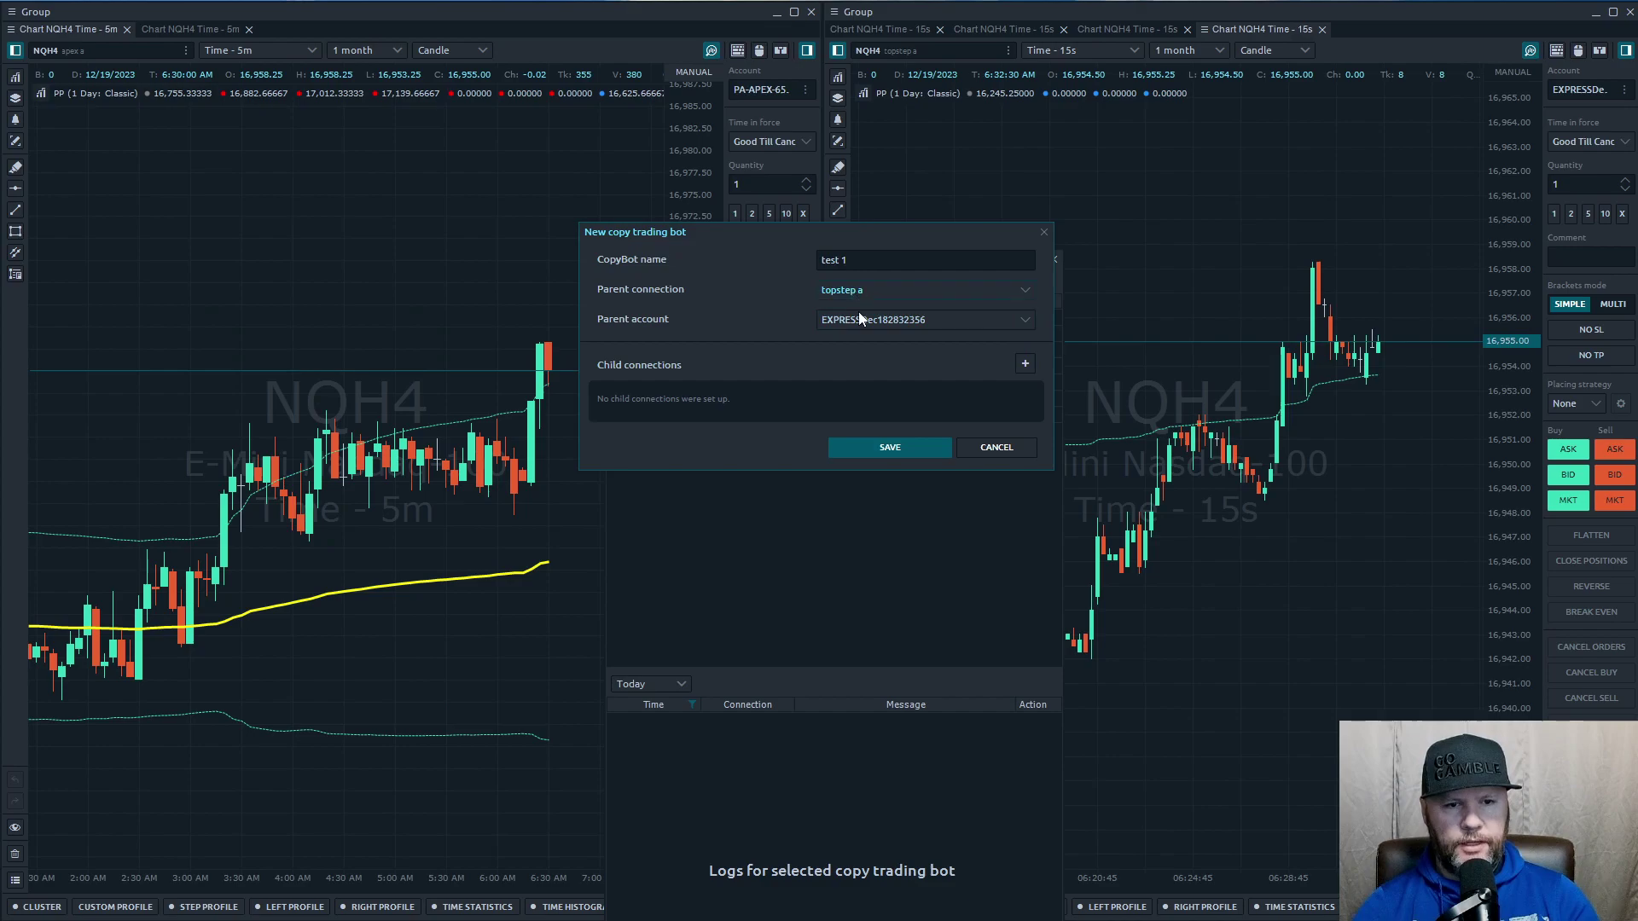
- Add the first two apex a child rows, accounts PA-APEX-65593-04 and 05
{"action": "left_click", "coordinate": [1026, 365]}
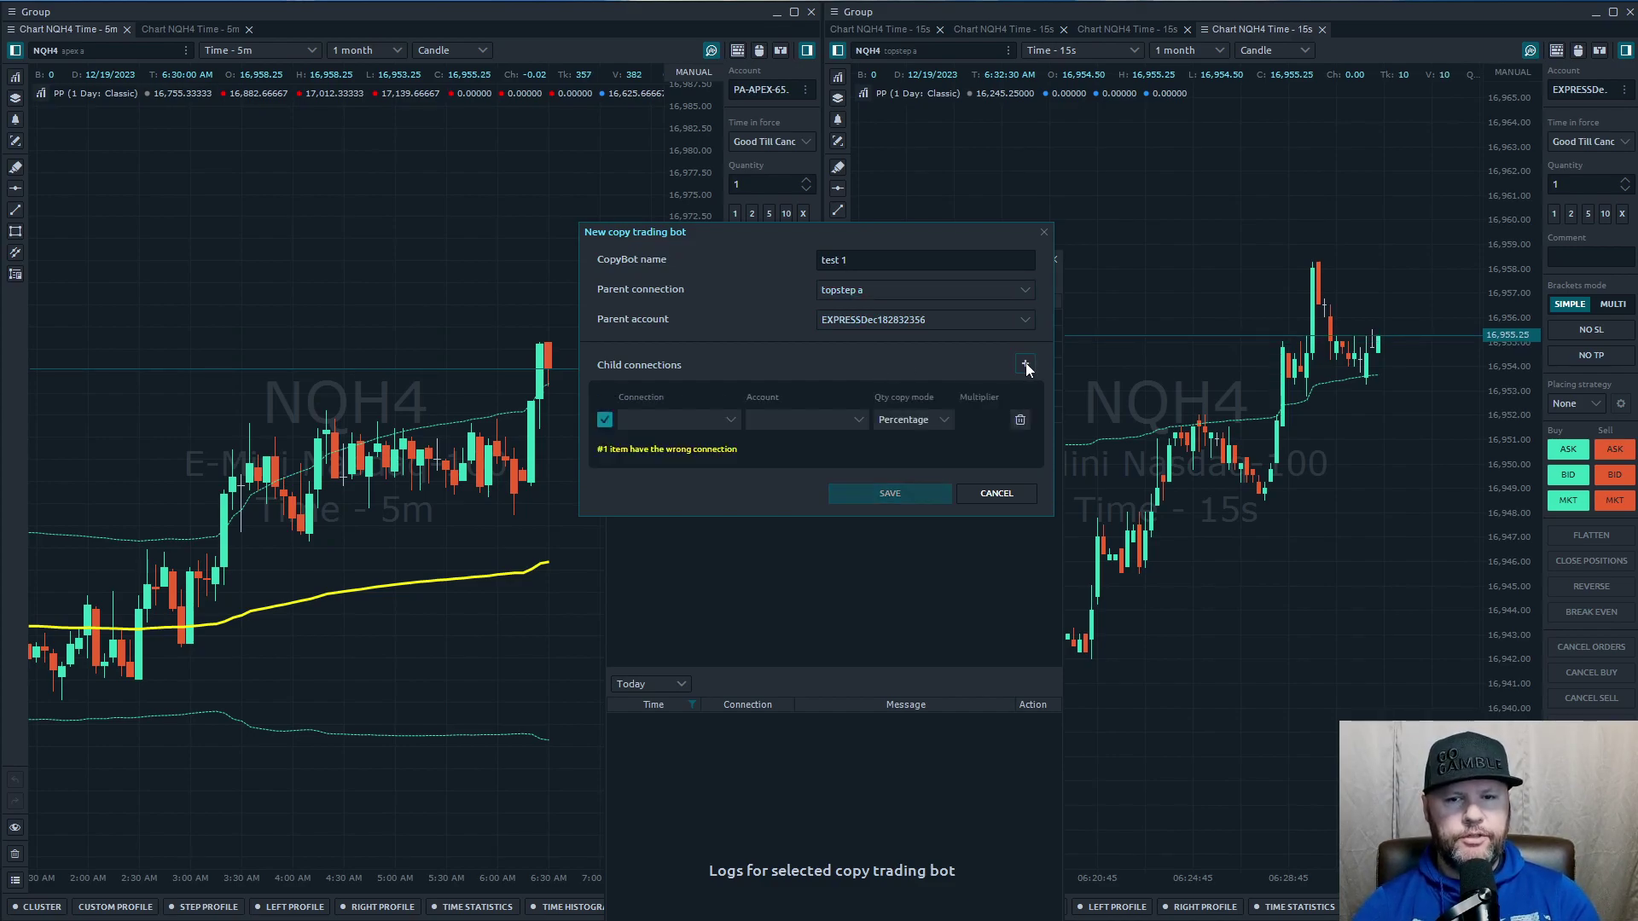
{"action": "left_click", "coordinate": [726, 418]}
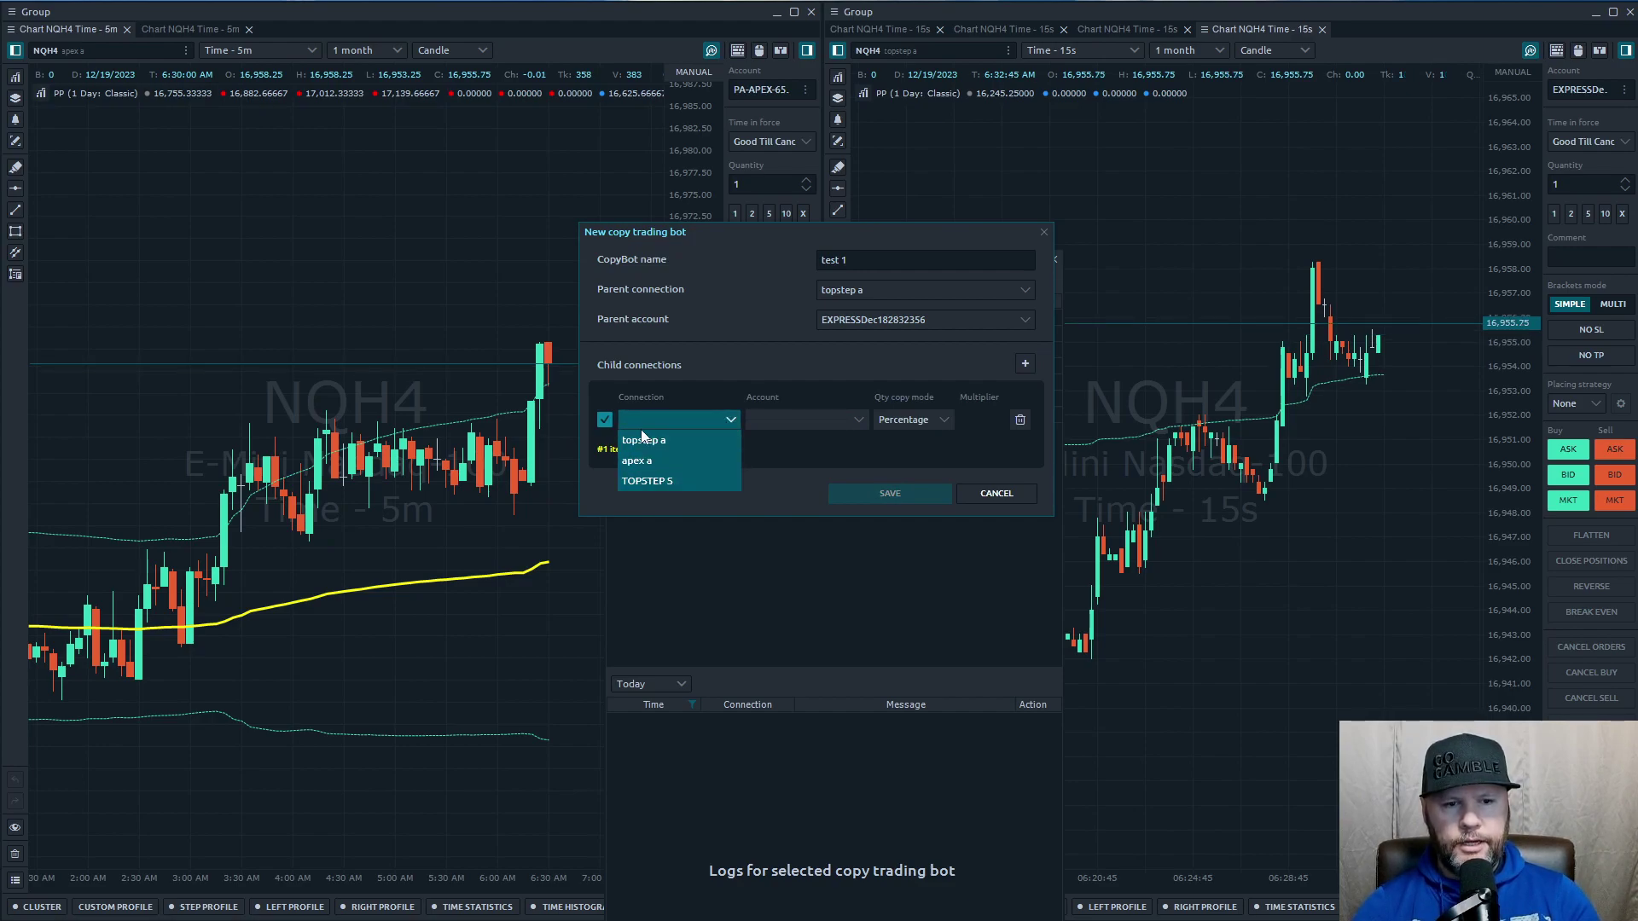
{"action": "left_click", "coordinate": [643, 461]}
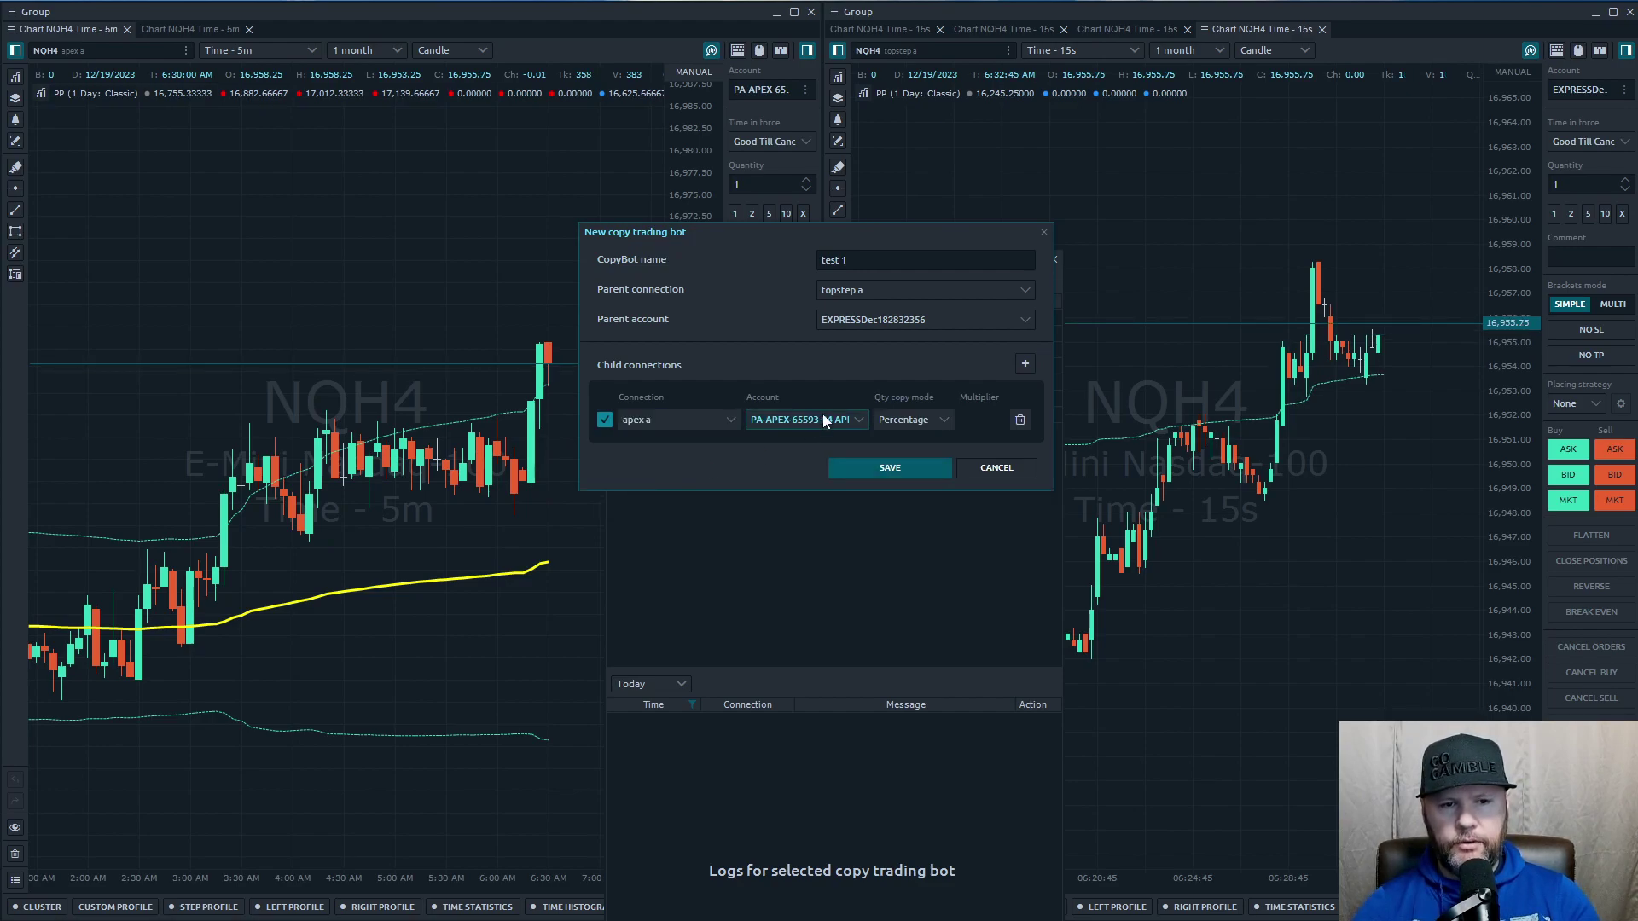
{"action": "left_click", "coordinate": [1026, 363]}
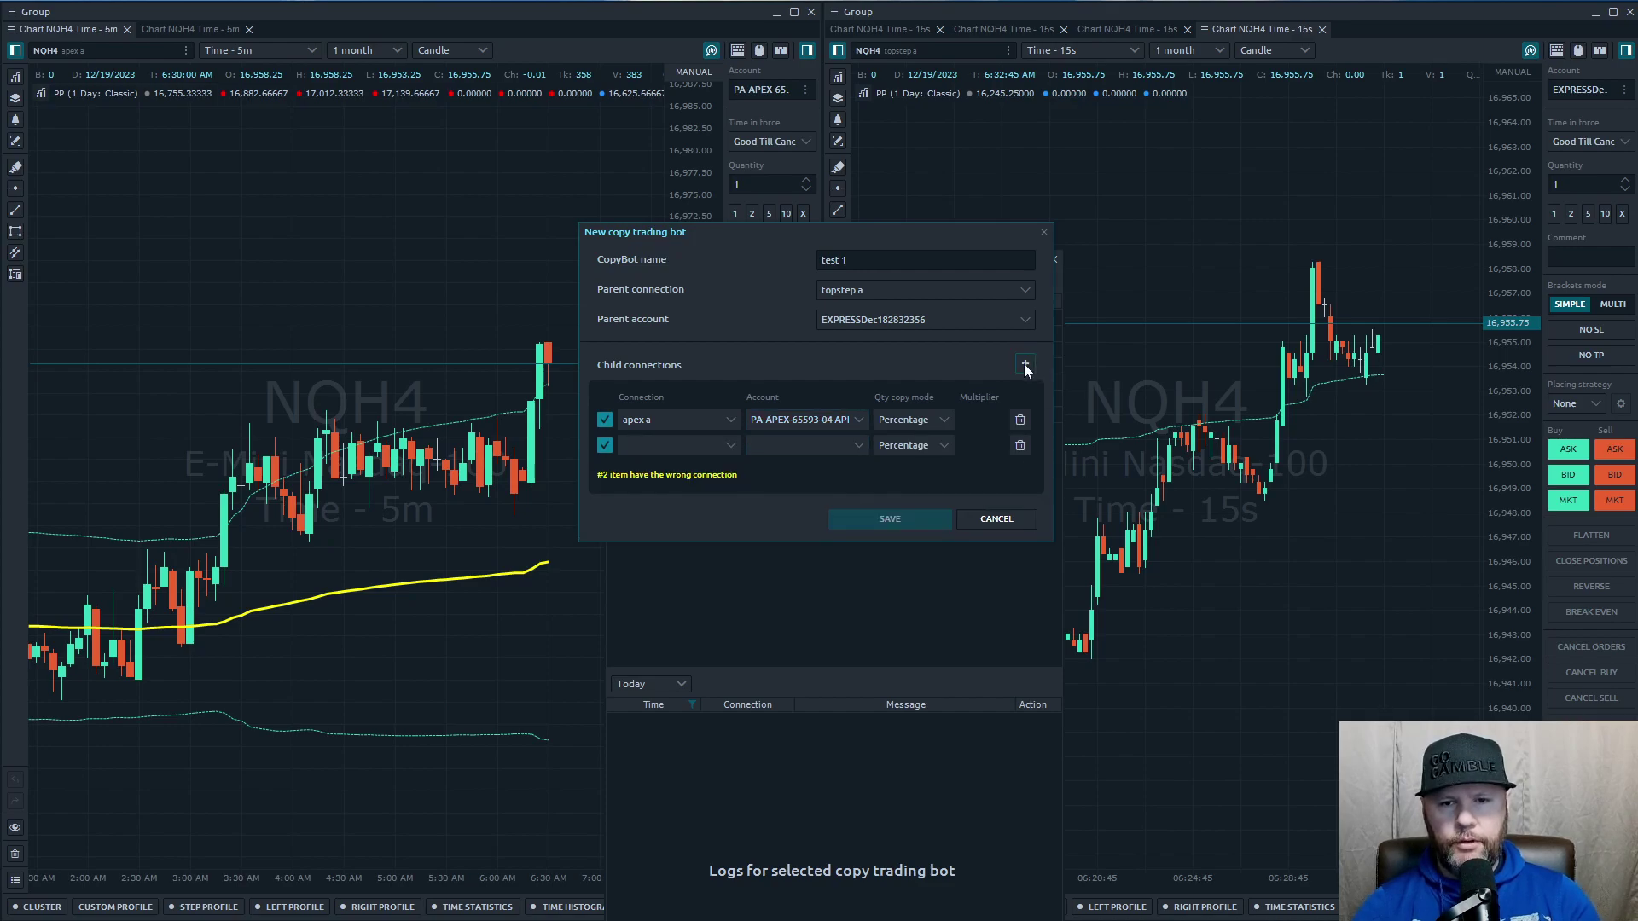
{"action": "left_click", "coordinate": [679, 445]}
{"action": "left_click", "coordinate": [657, 483]}
{"action": "left_click", "coordinate": [825, 445]}
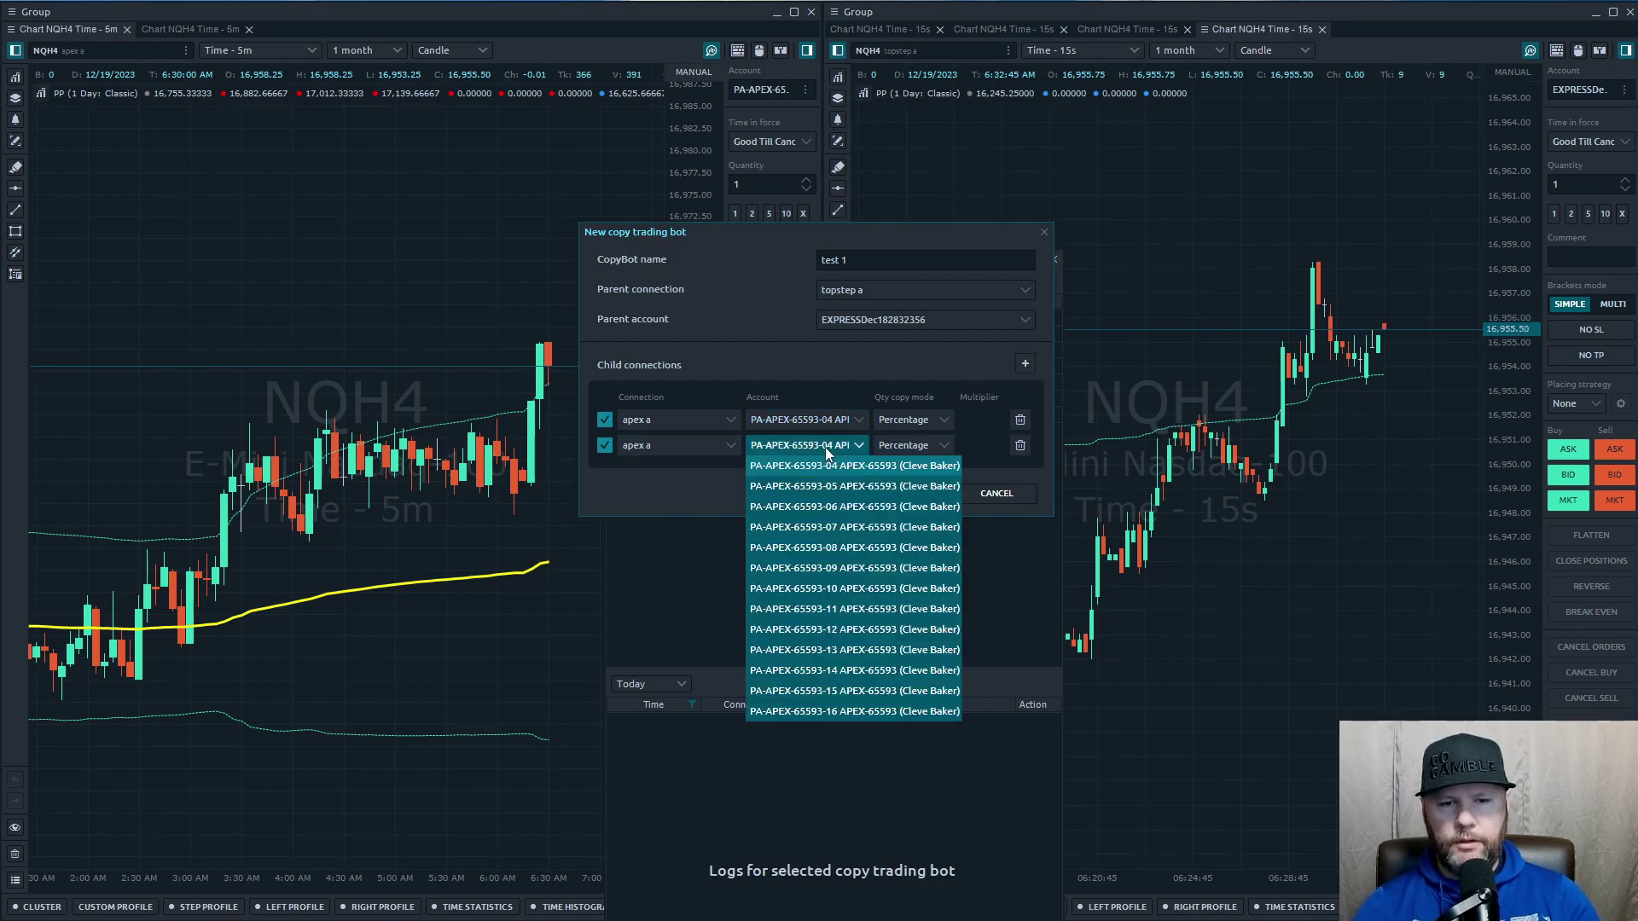
{"action": "left_click", "coordinate": [836, 475]}
- Add the third and fourth apex a child rows, accounts PA-APEX-65593-06 and 07
{"action": "left_click", "coordinate": [1025, 364]}
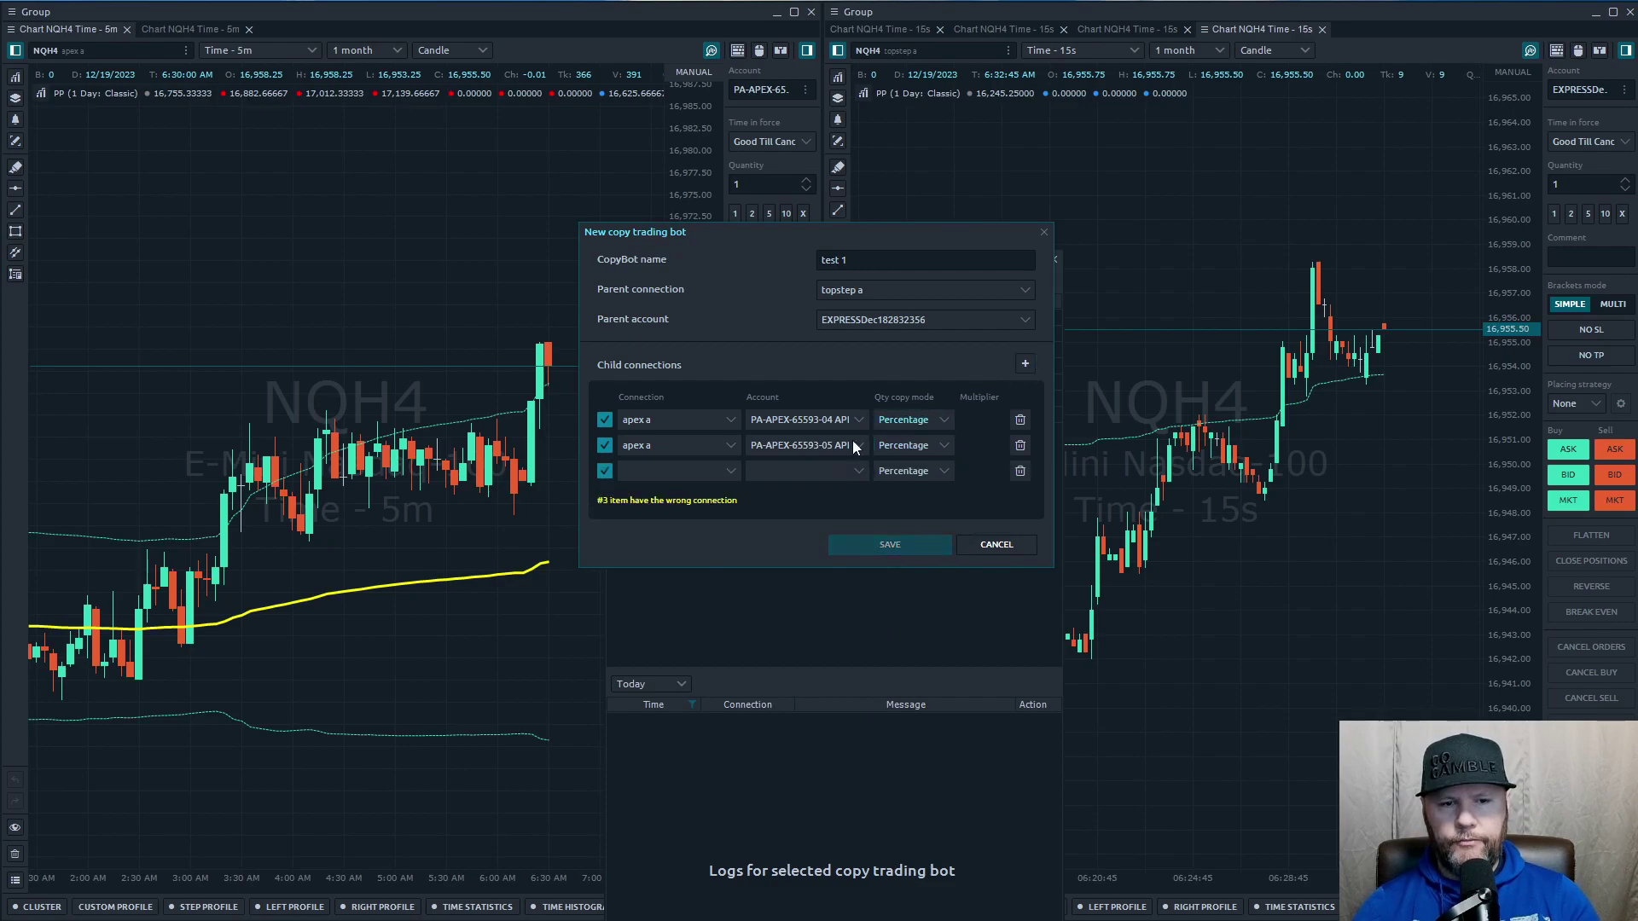
{"action": "left_click", "coordinate": [682, 470]}
{"action": "left_click", "coordinate": [666, 511]}
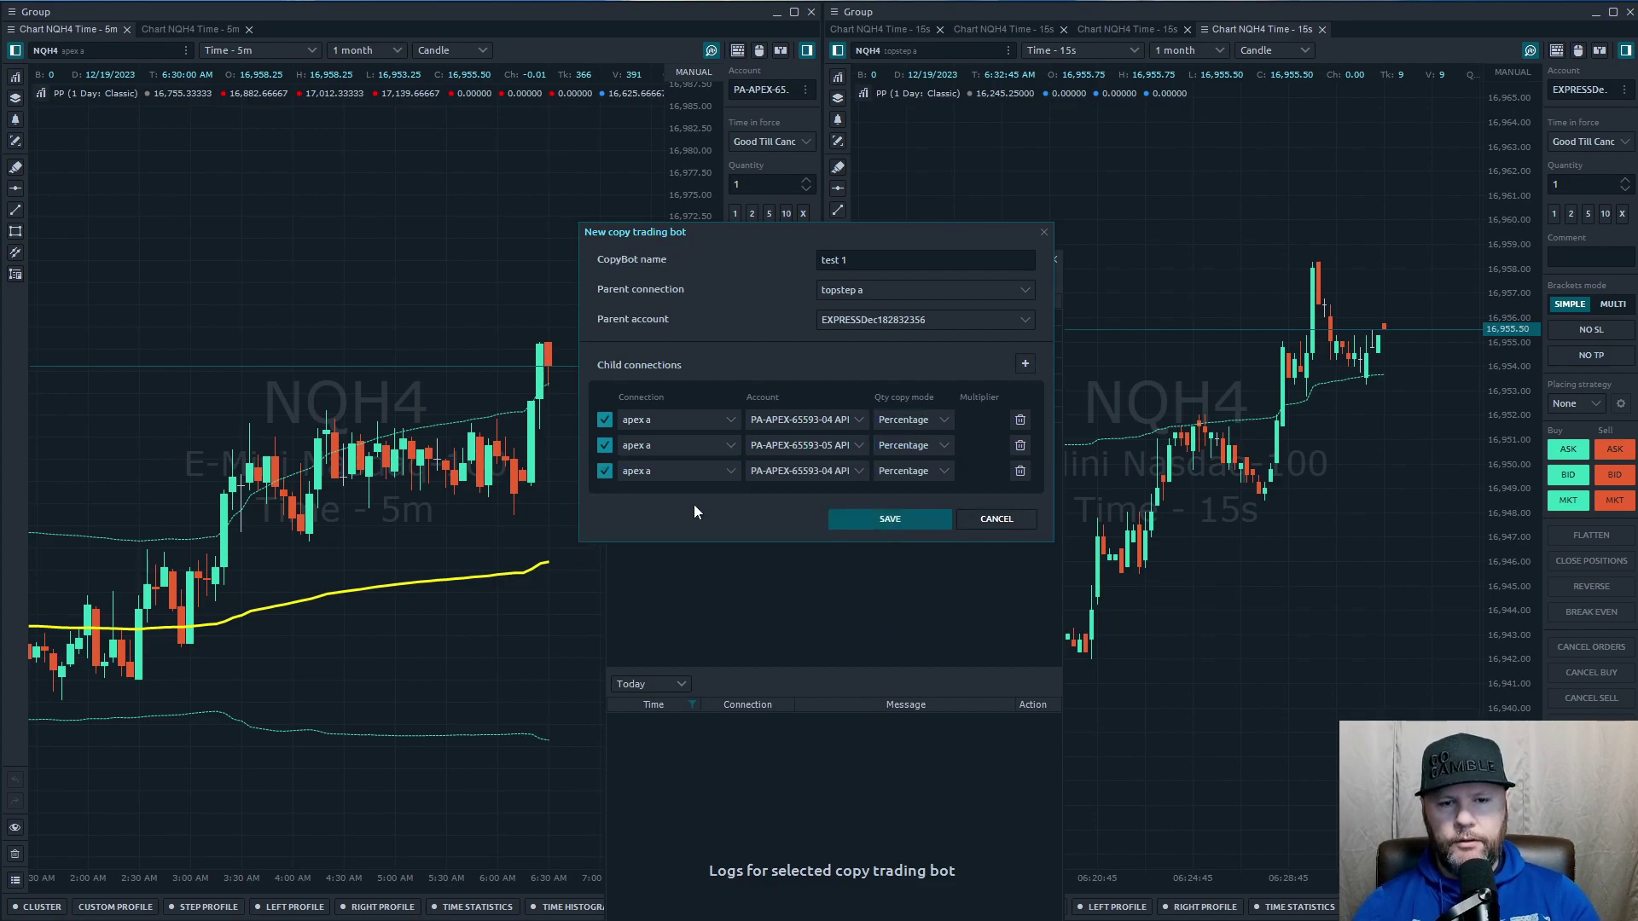
{"action": "left_click", "coordinate": [844, 470]}
{"action": "left_click", "coordinate": [755, 493]}
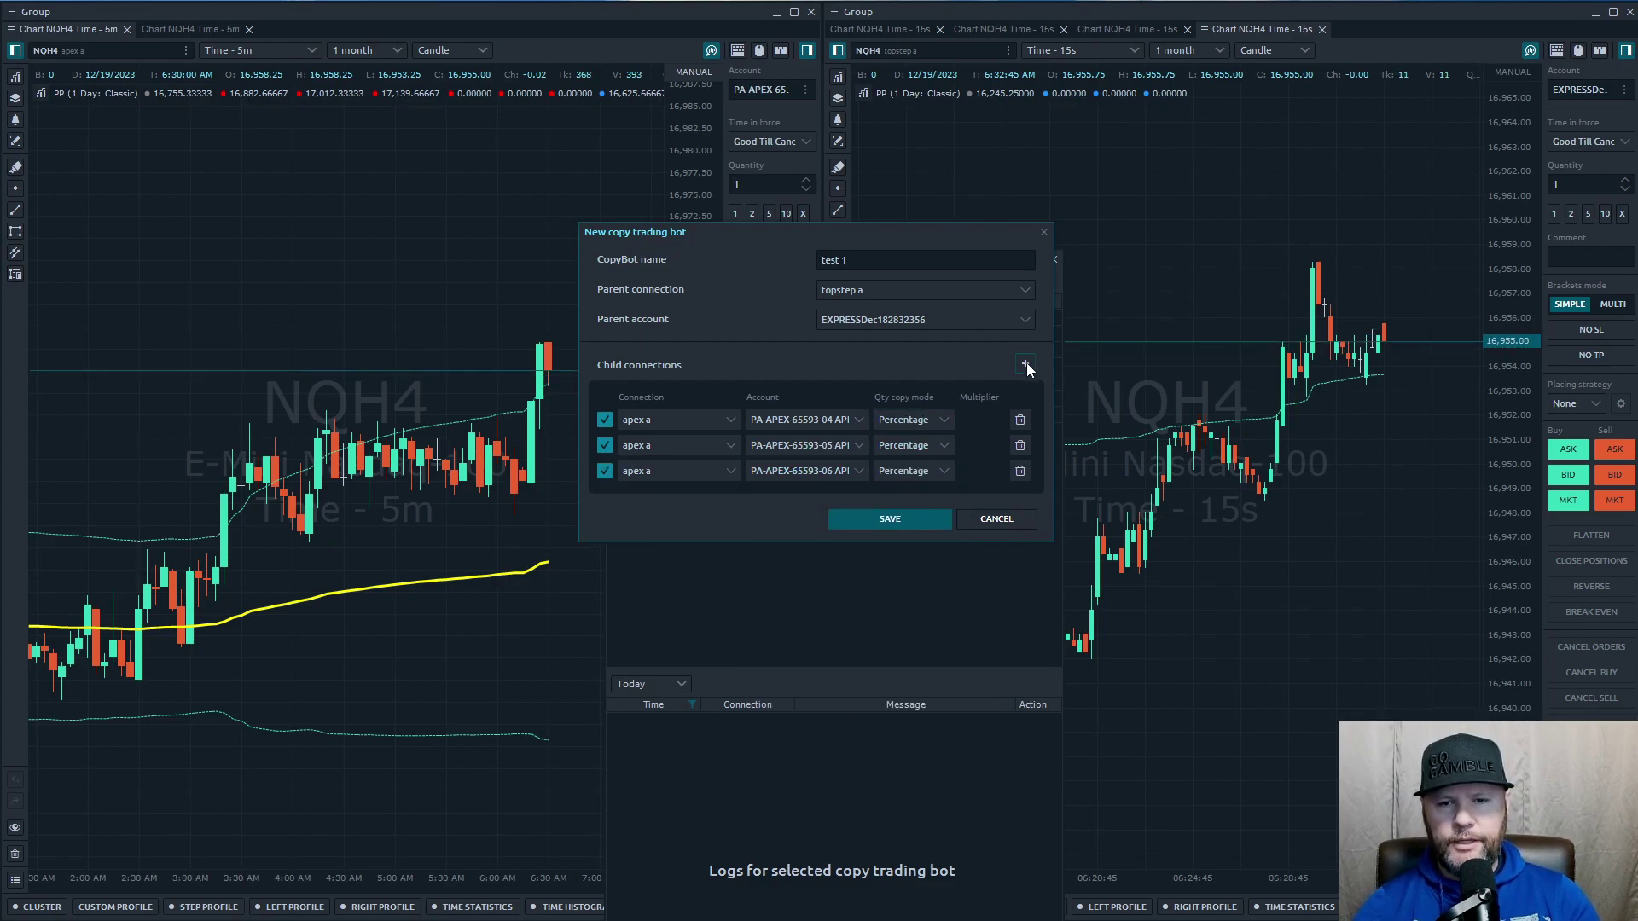
{"action": "left_click", "coordinate": [1025, 364]}
{"action": "left_click", "coordinate": [725, 495]}
{"action": "left_click", "coordinate": [678, 541]}
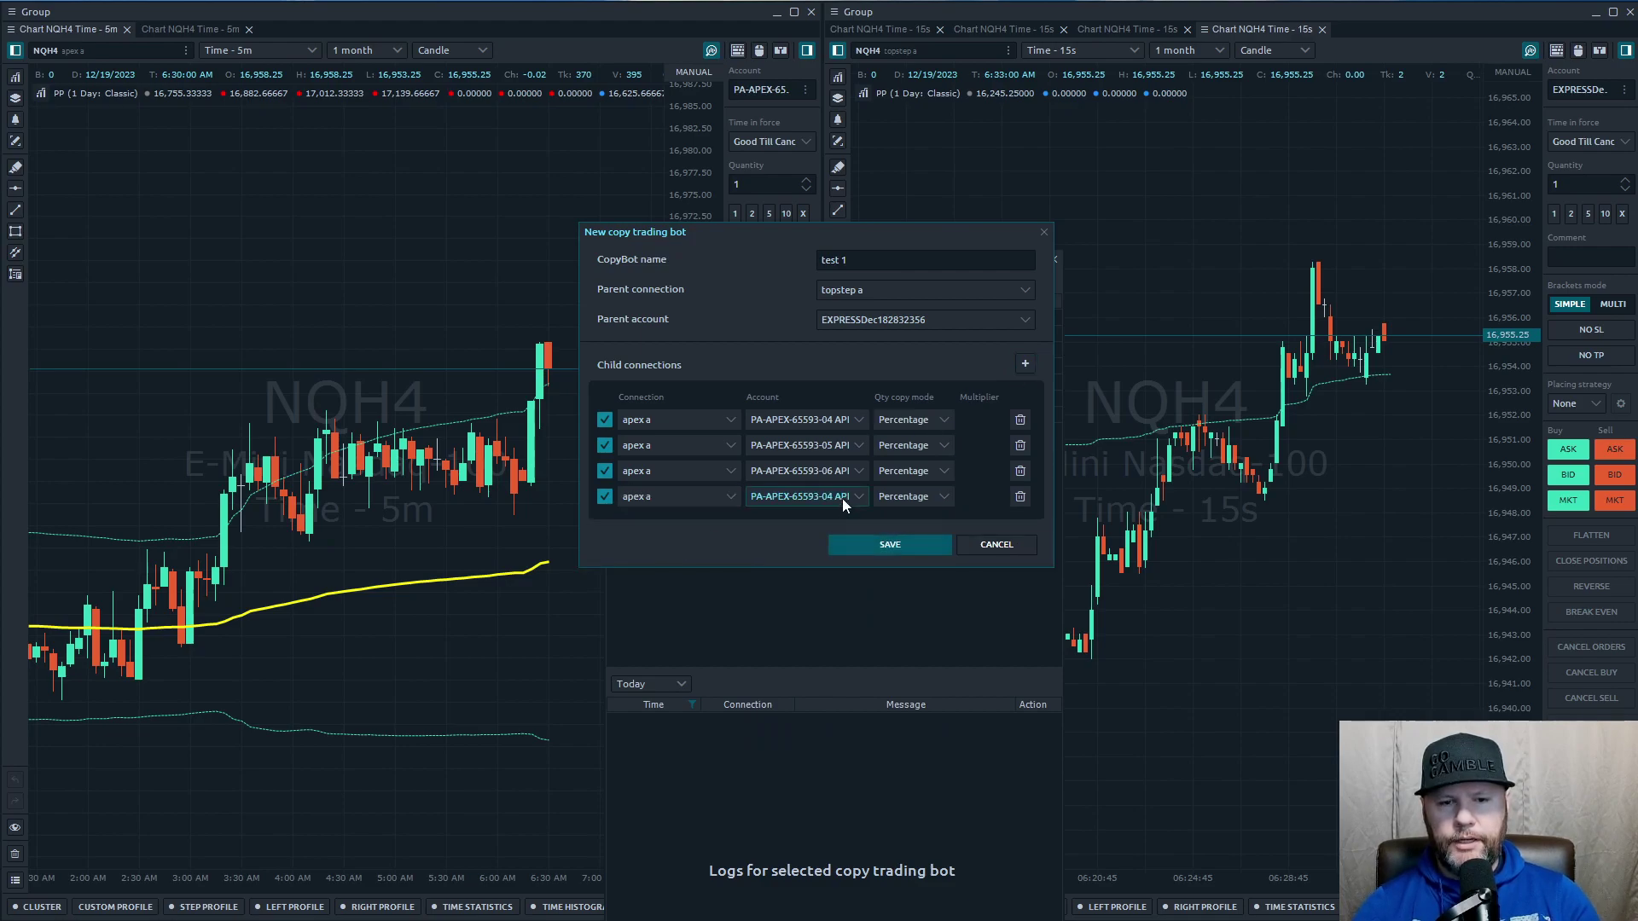
{"action": "left_click", "coordinate": [841, 498]}
{"action": "left_click", "coordinate": [862, 578]}
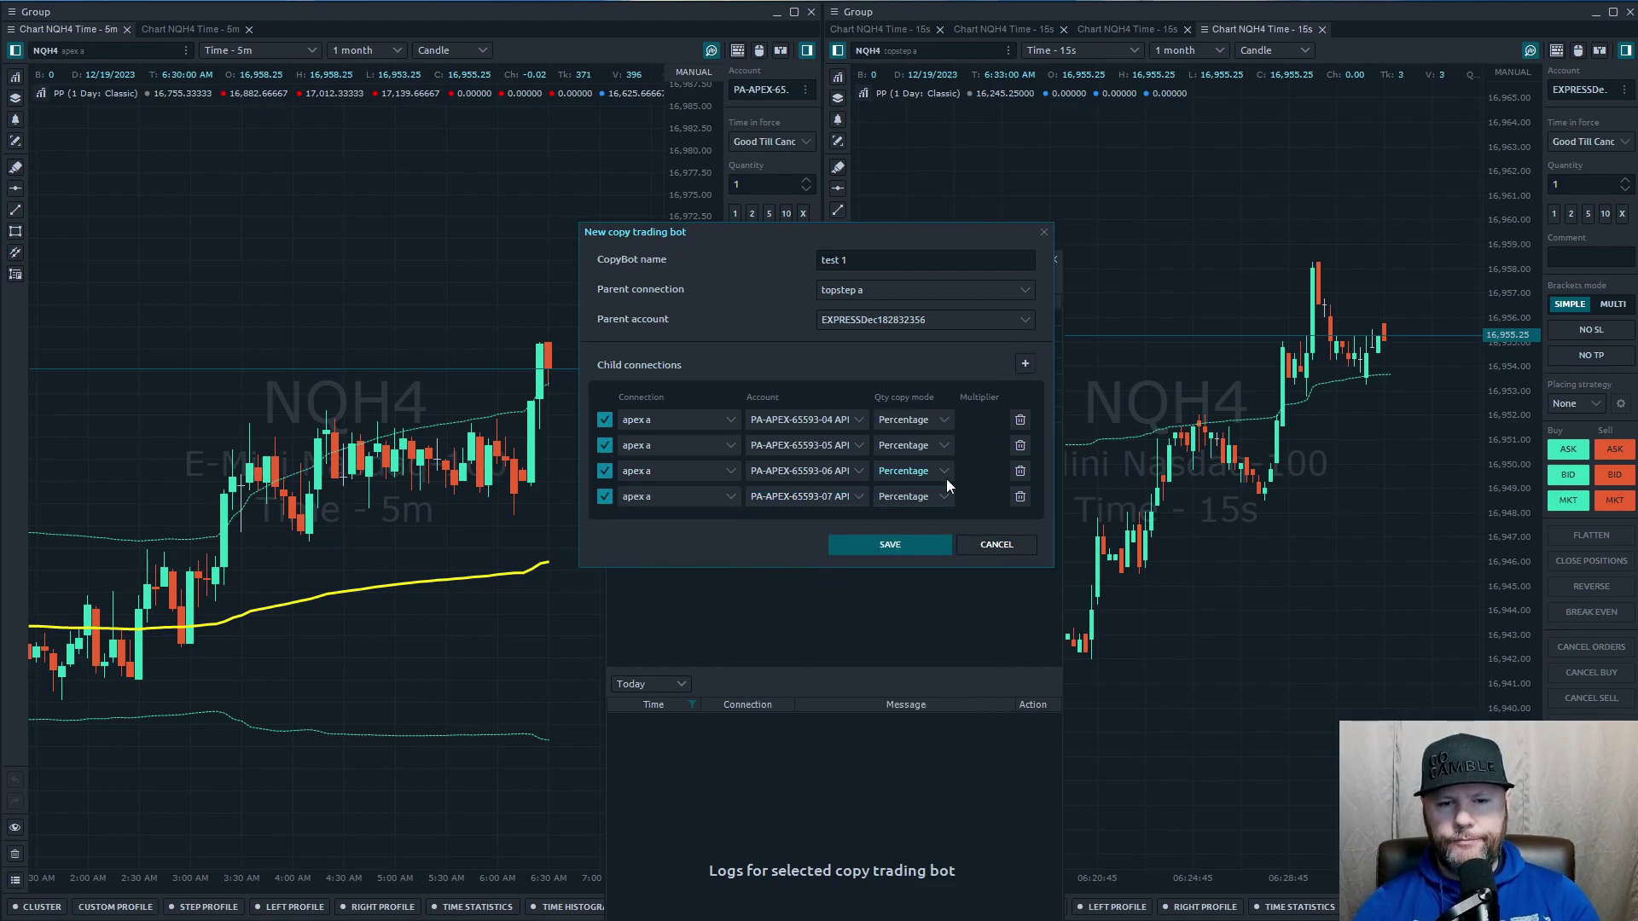
- Add a fifth apex a child row with account PA-APEX-65593-08
{"action": "left_click", "coordinate": [1032, 365]}
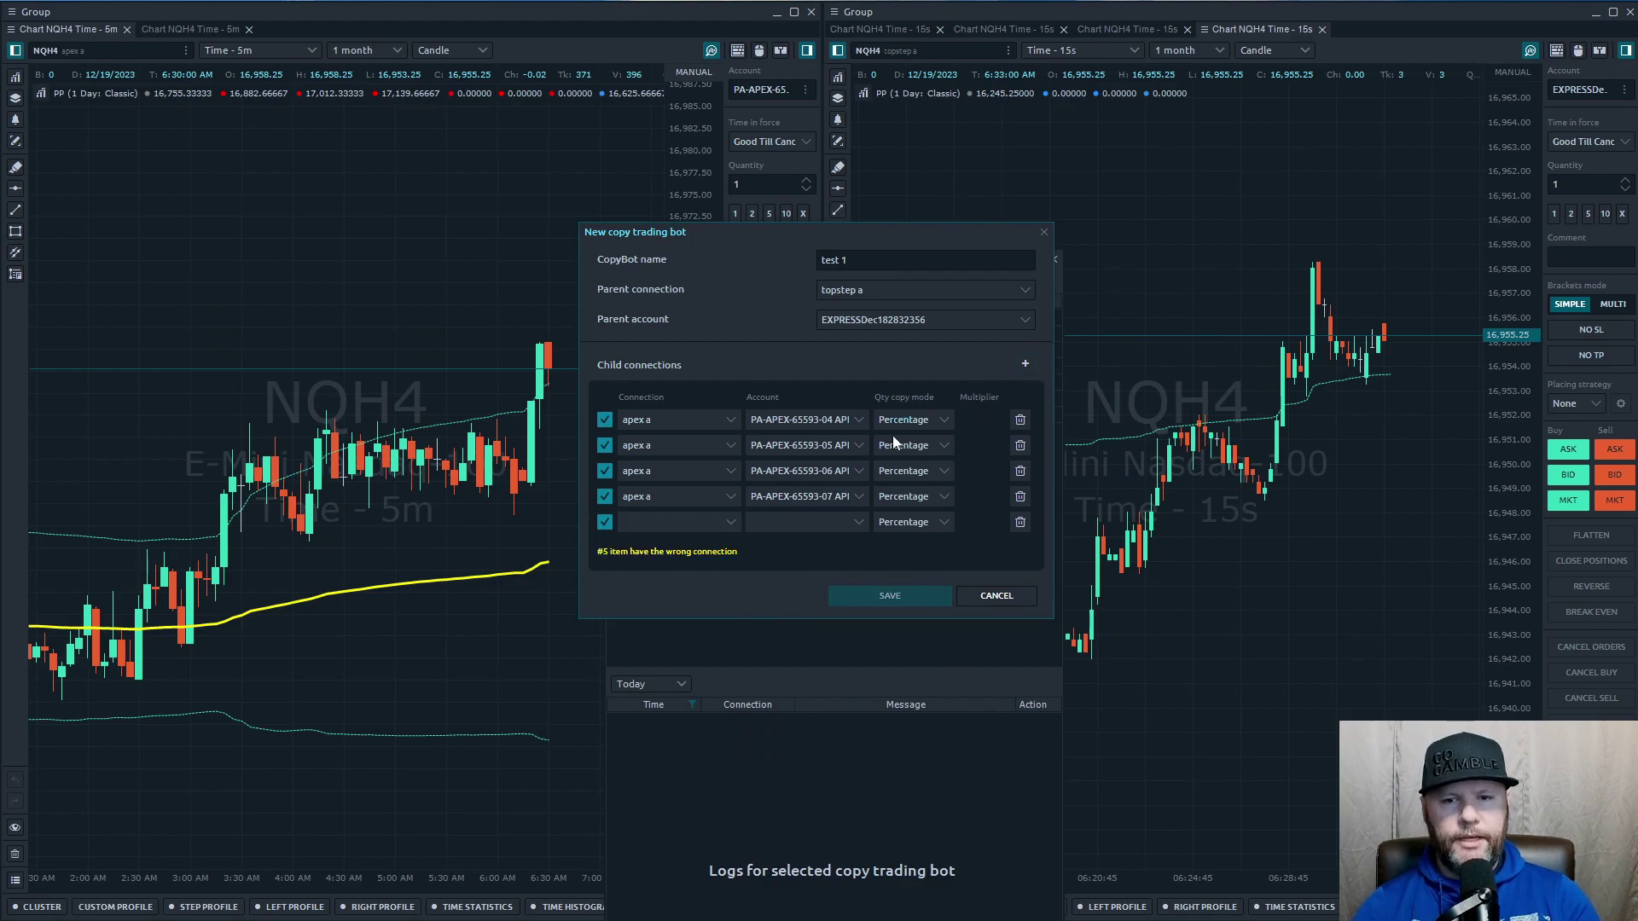
{"action": "left_click", "coordinate": [690, 522]}
{"action": "left_click", "coordinate": [677, 563]}
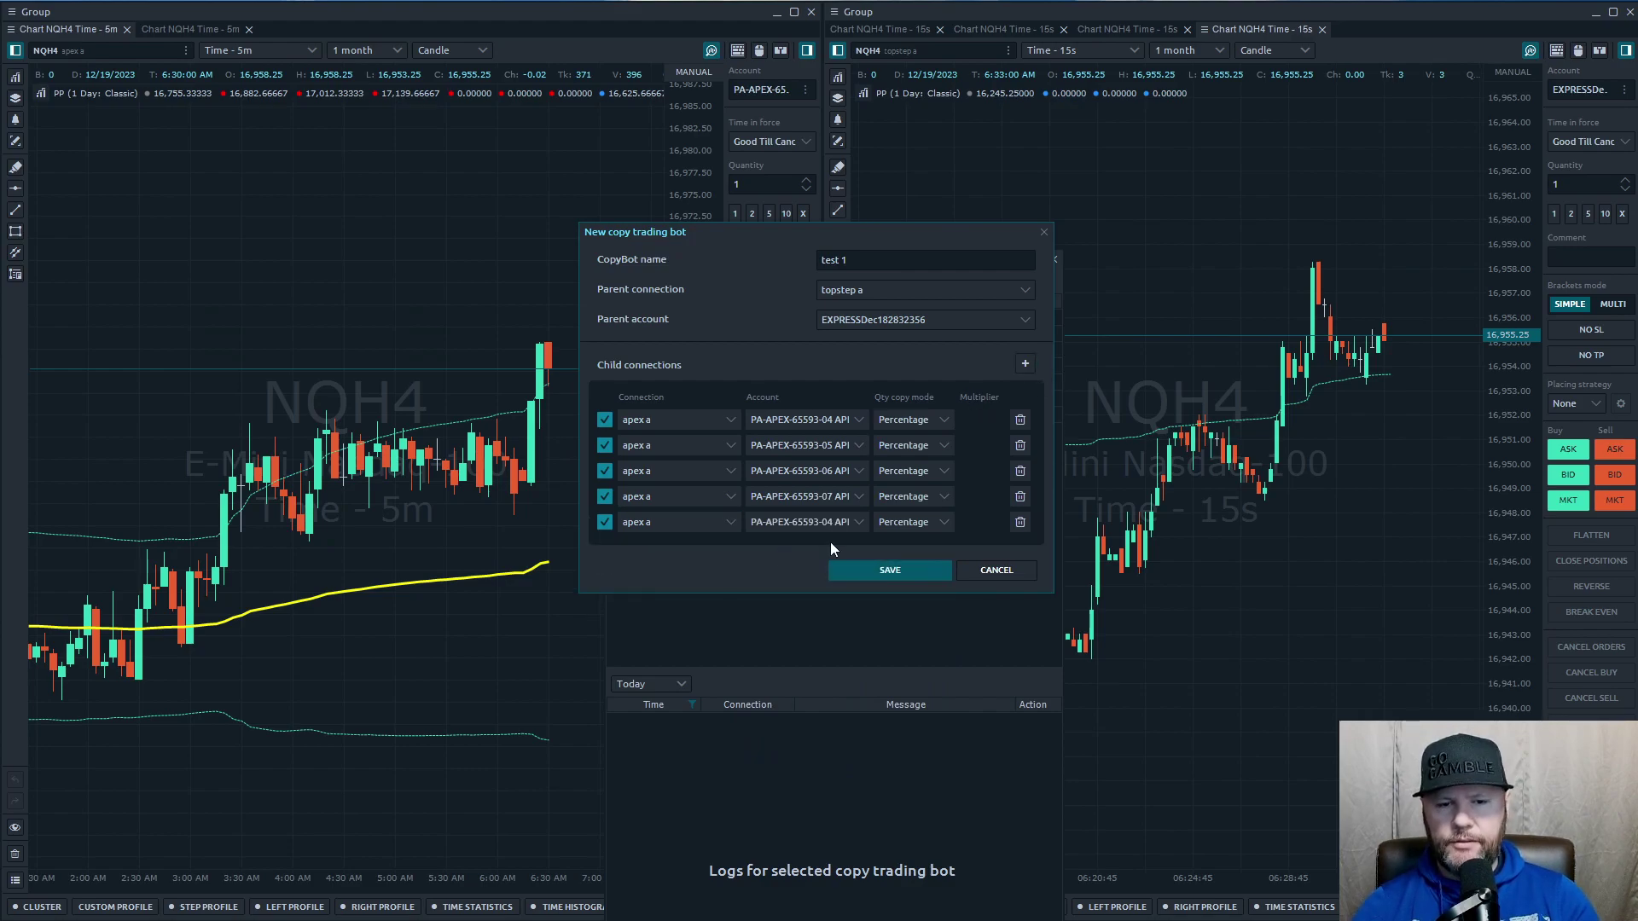
{"action": "left_click", "coordinate": [826, 522]}
{"action": "left_click", "coordinate": [822, 620]}
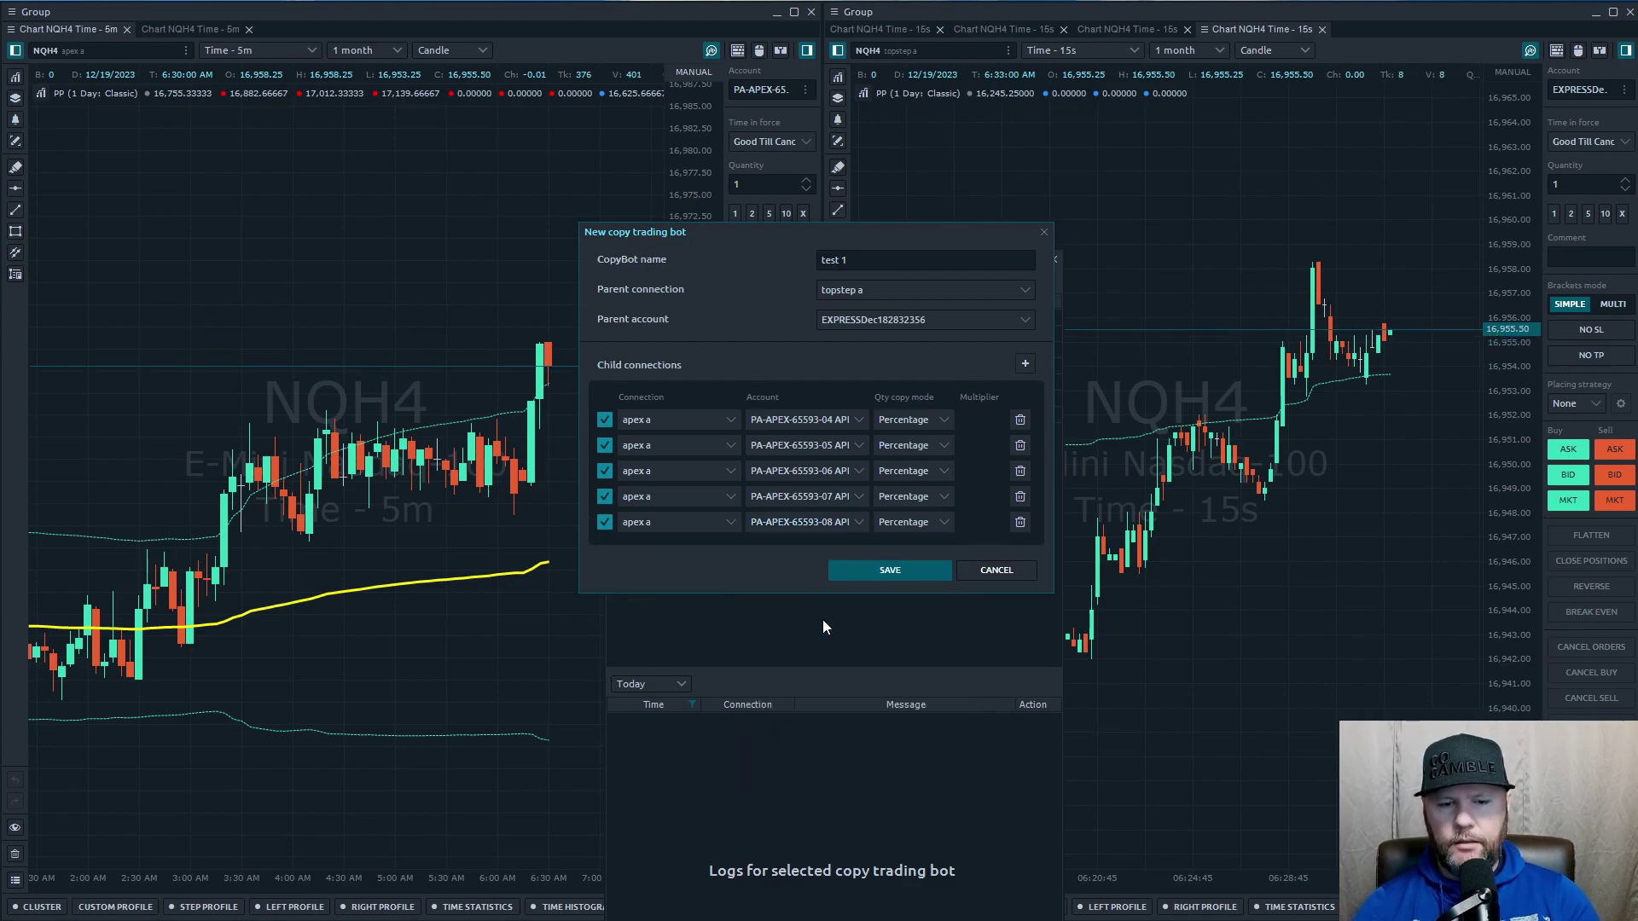
{"action": "left_click", "coordinate": [693, 522]}
{"action": "left_click", "coordinate": [698, 520]}
{"action": "left_click", "coordinate": [699, 519]}
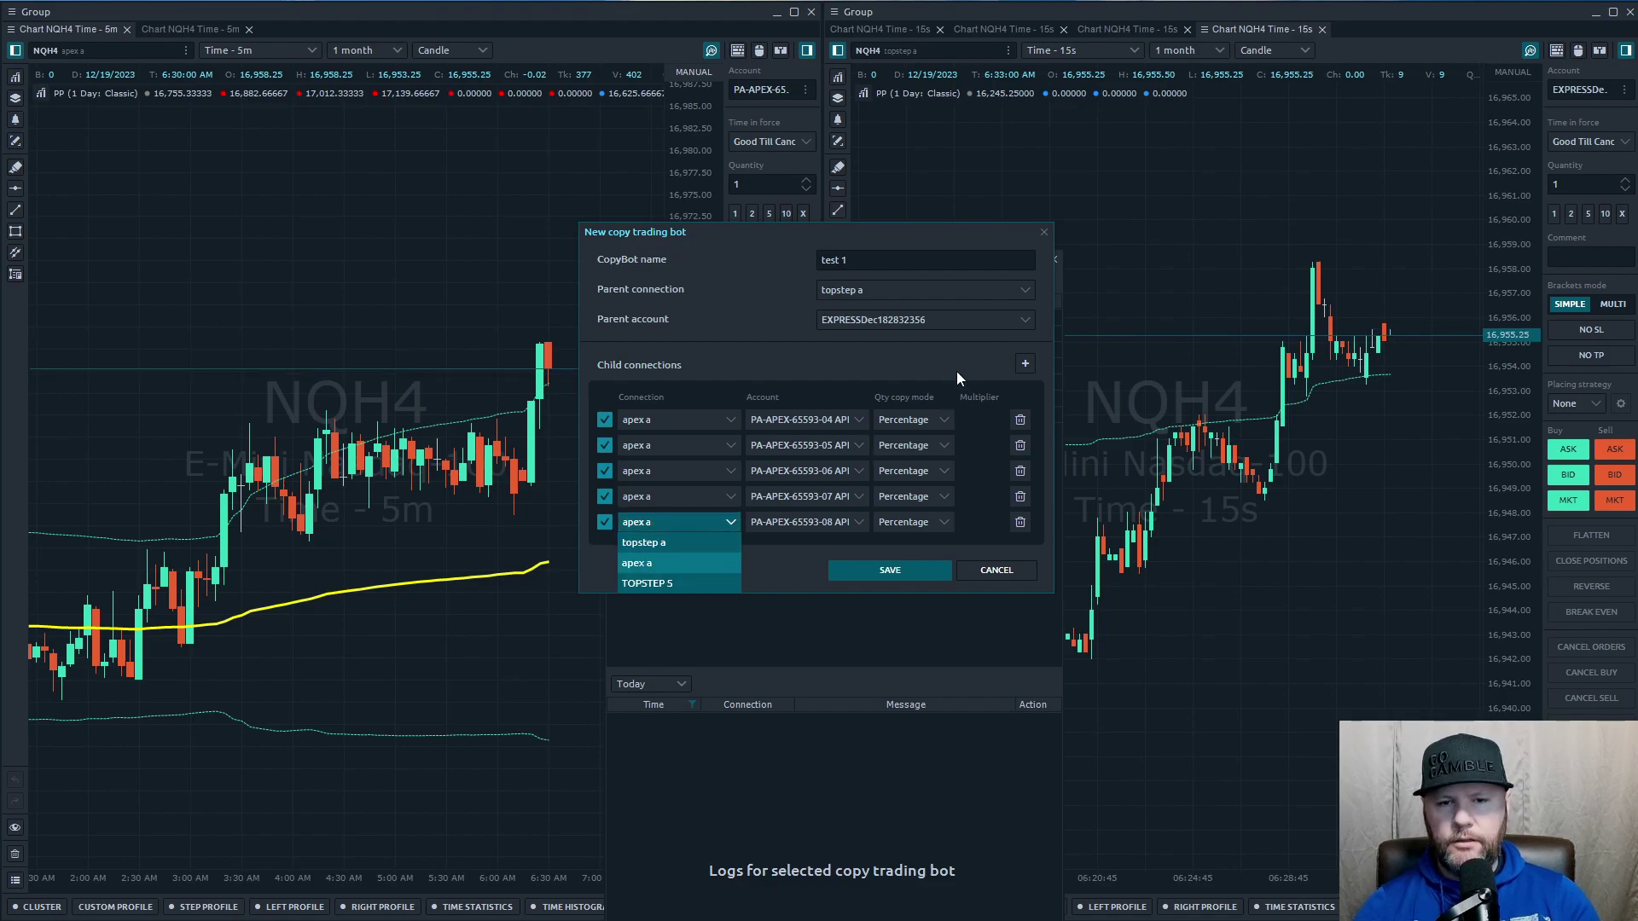
{"action": "left_click", "coordinate": [950, 363]}
- Add a sixth apex a child row with account PA-APEX-65593-09 API
{"action": "left_click", "coordinate": [1024, 365]}
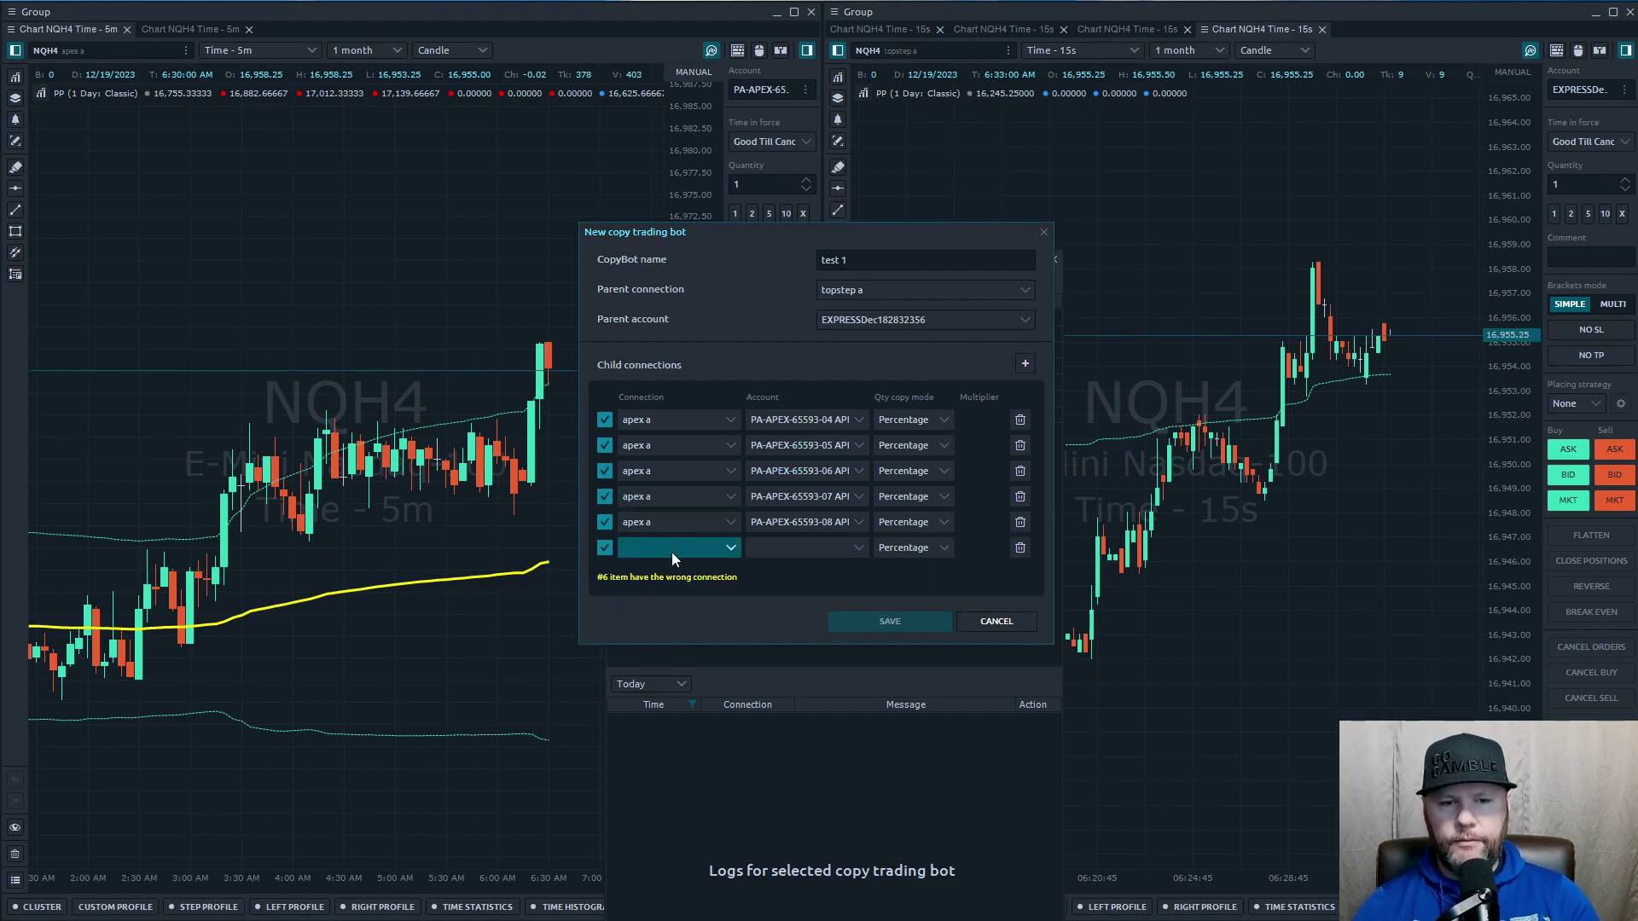
{"action": "left_click", "coordinate": [672, 548]}
{"action": "left_click", "coordinate": [678, 588]}
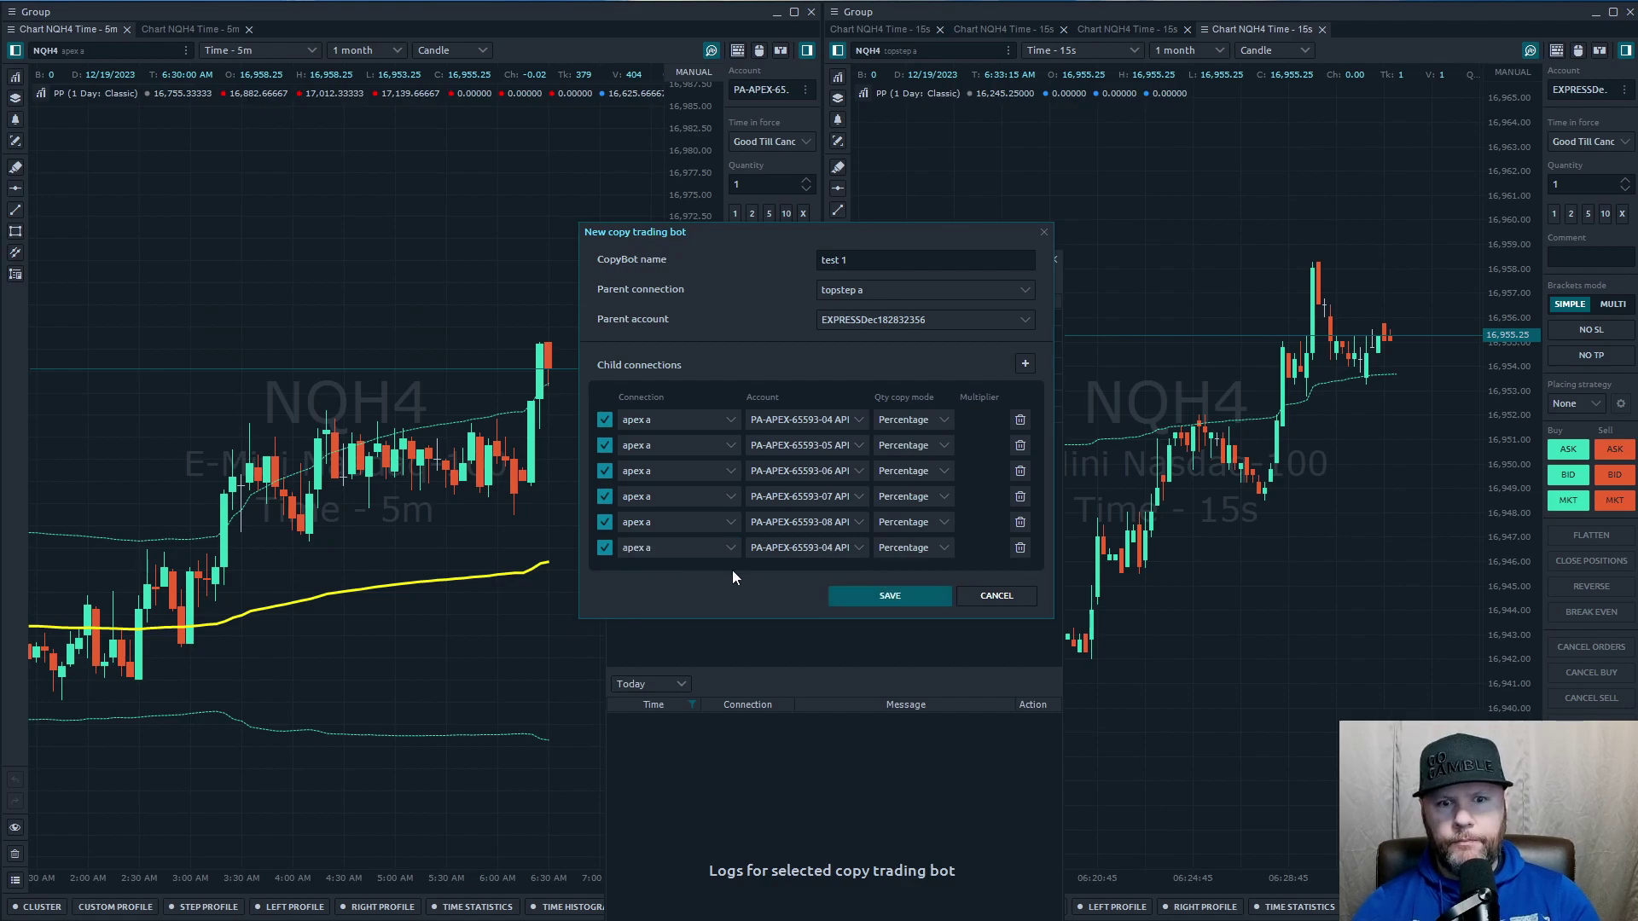
{"action": "left_click", "coordinate": [826, 548]}
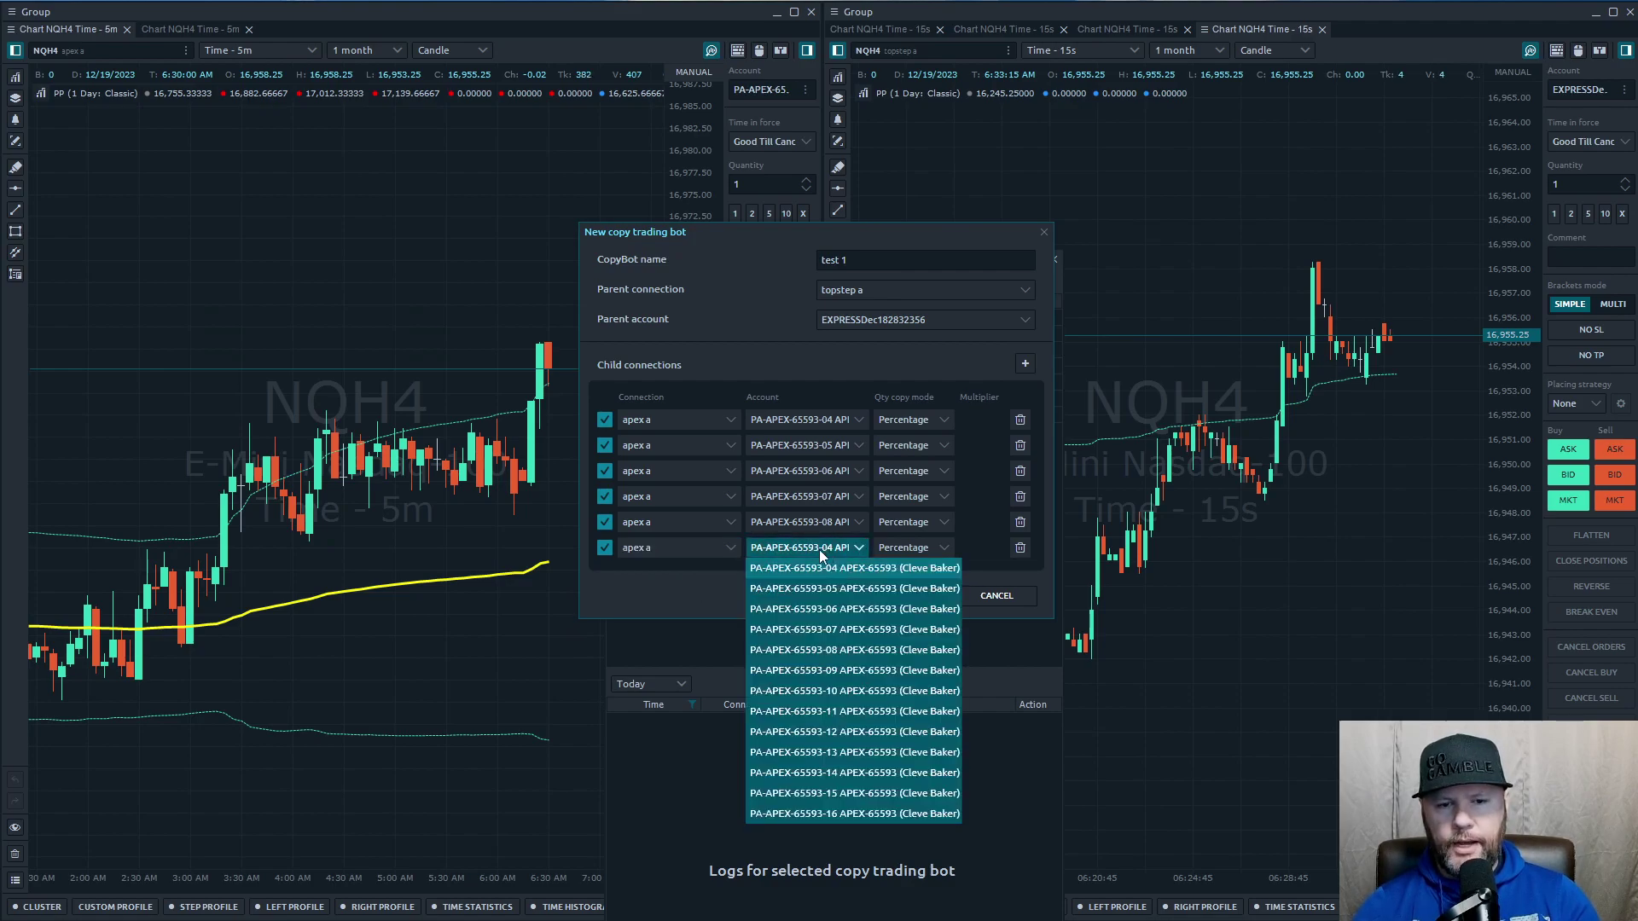
{"action": "left_click", "coordinate": [830, 670]}
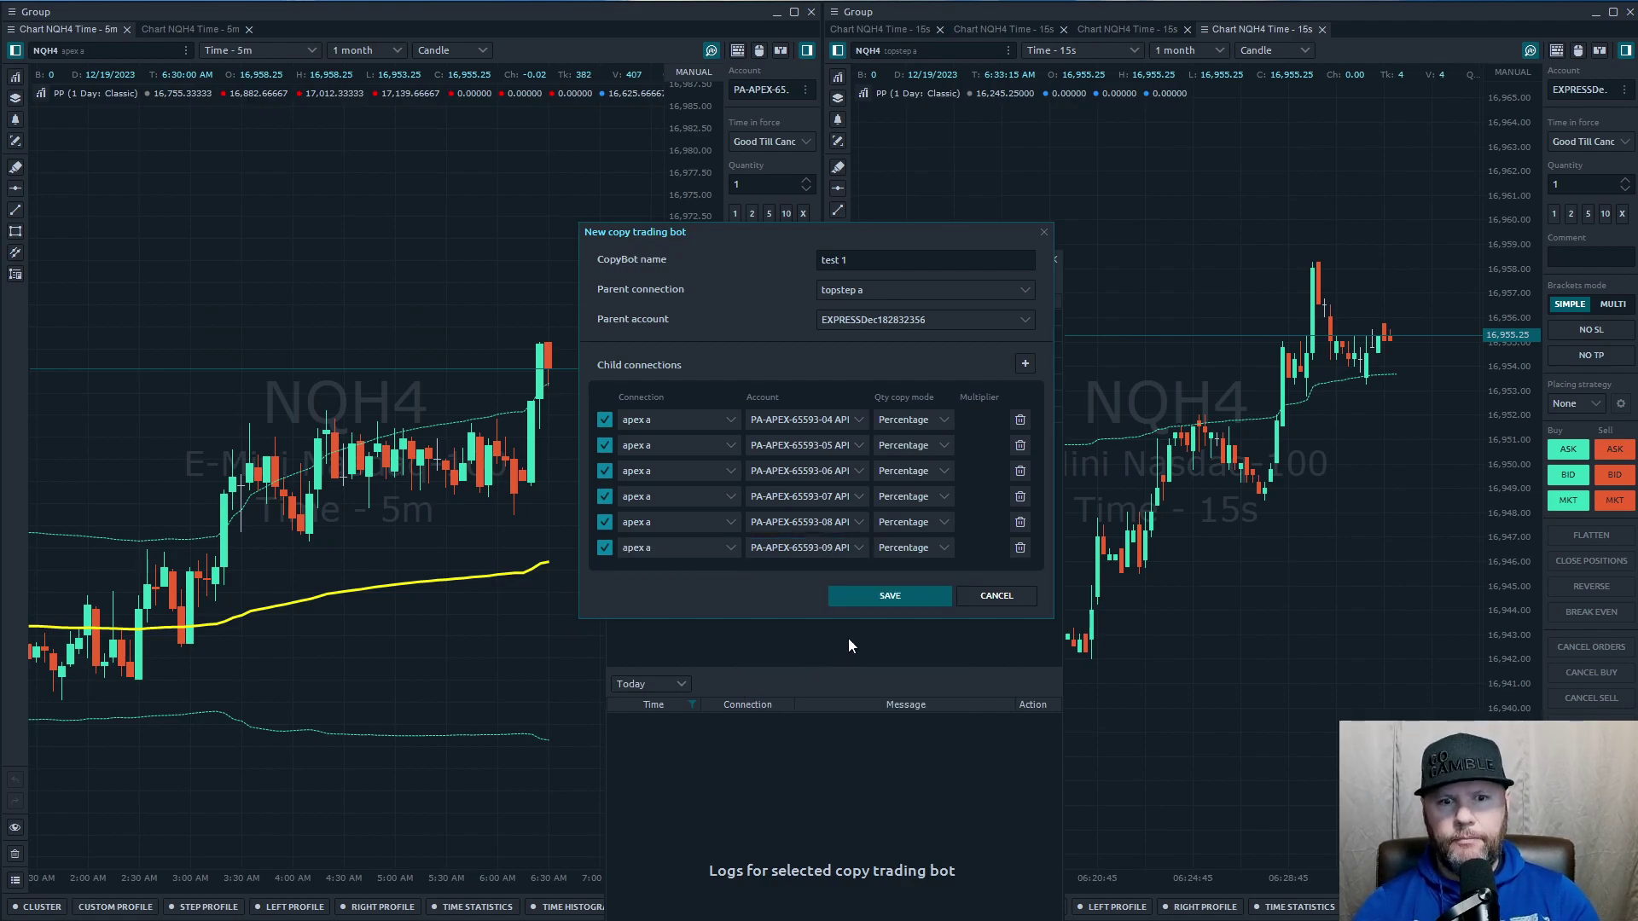
- Save test 1, then run it with position synchronization confirmed
{"action": "left_click", "coordinate": [887, 598]}
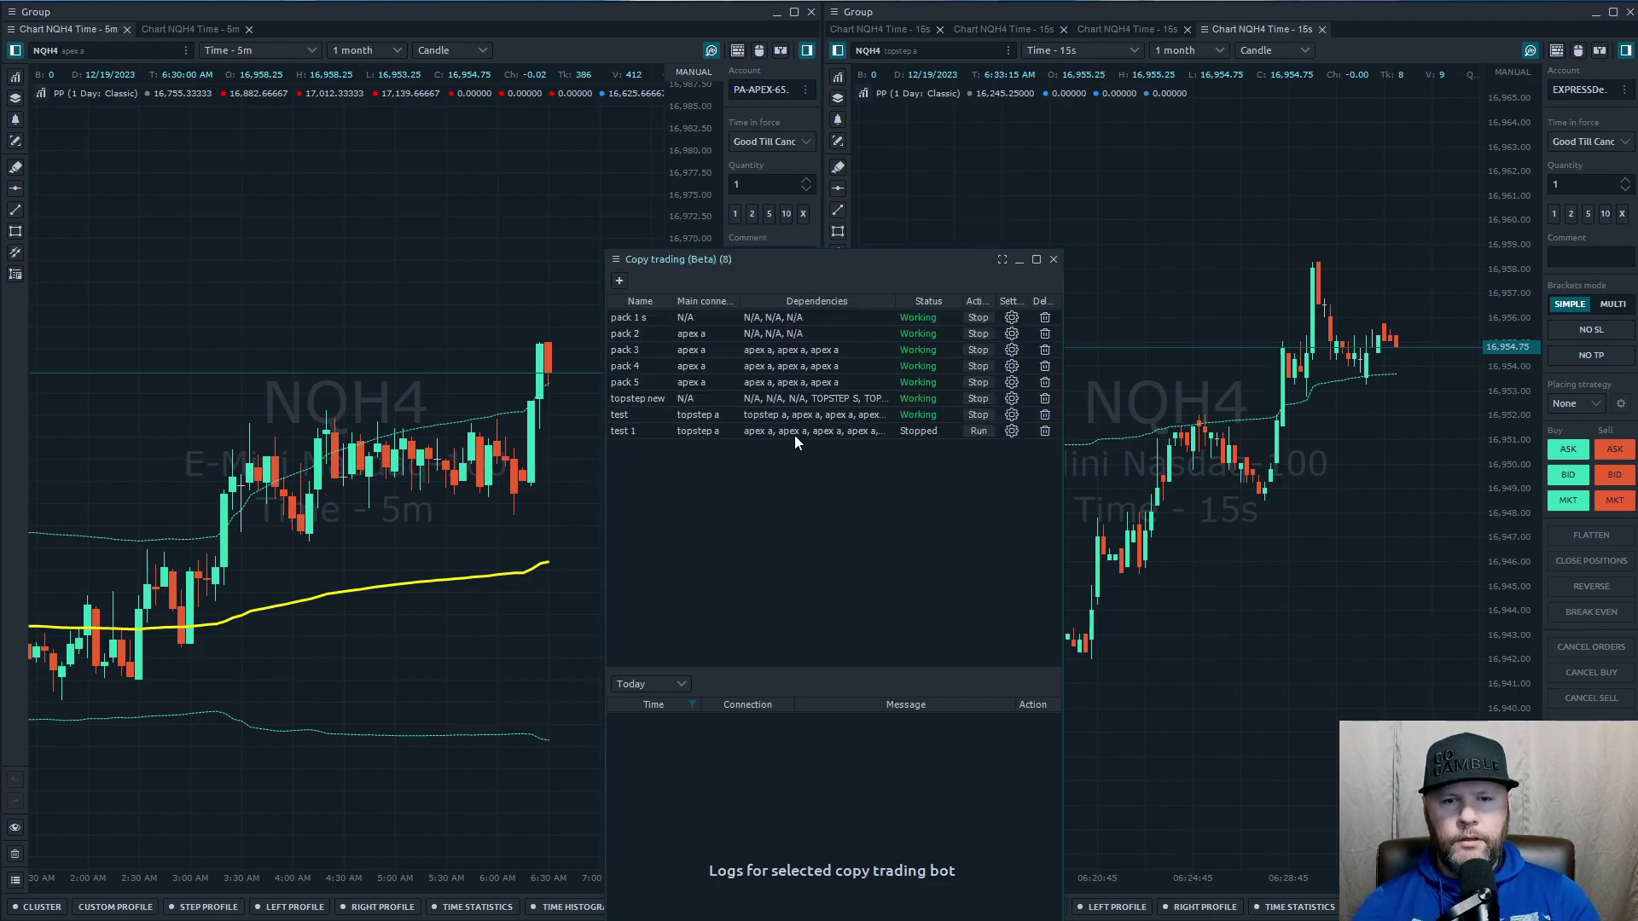
{"action": "left_click", "coordinate": [951, 418]}
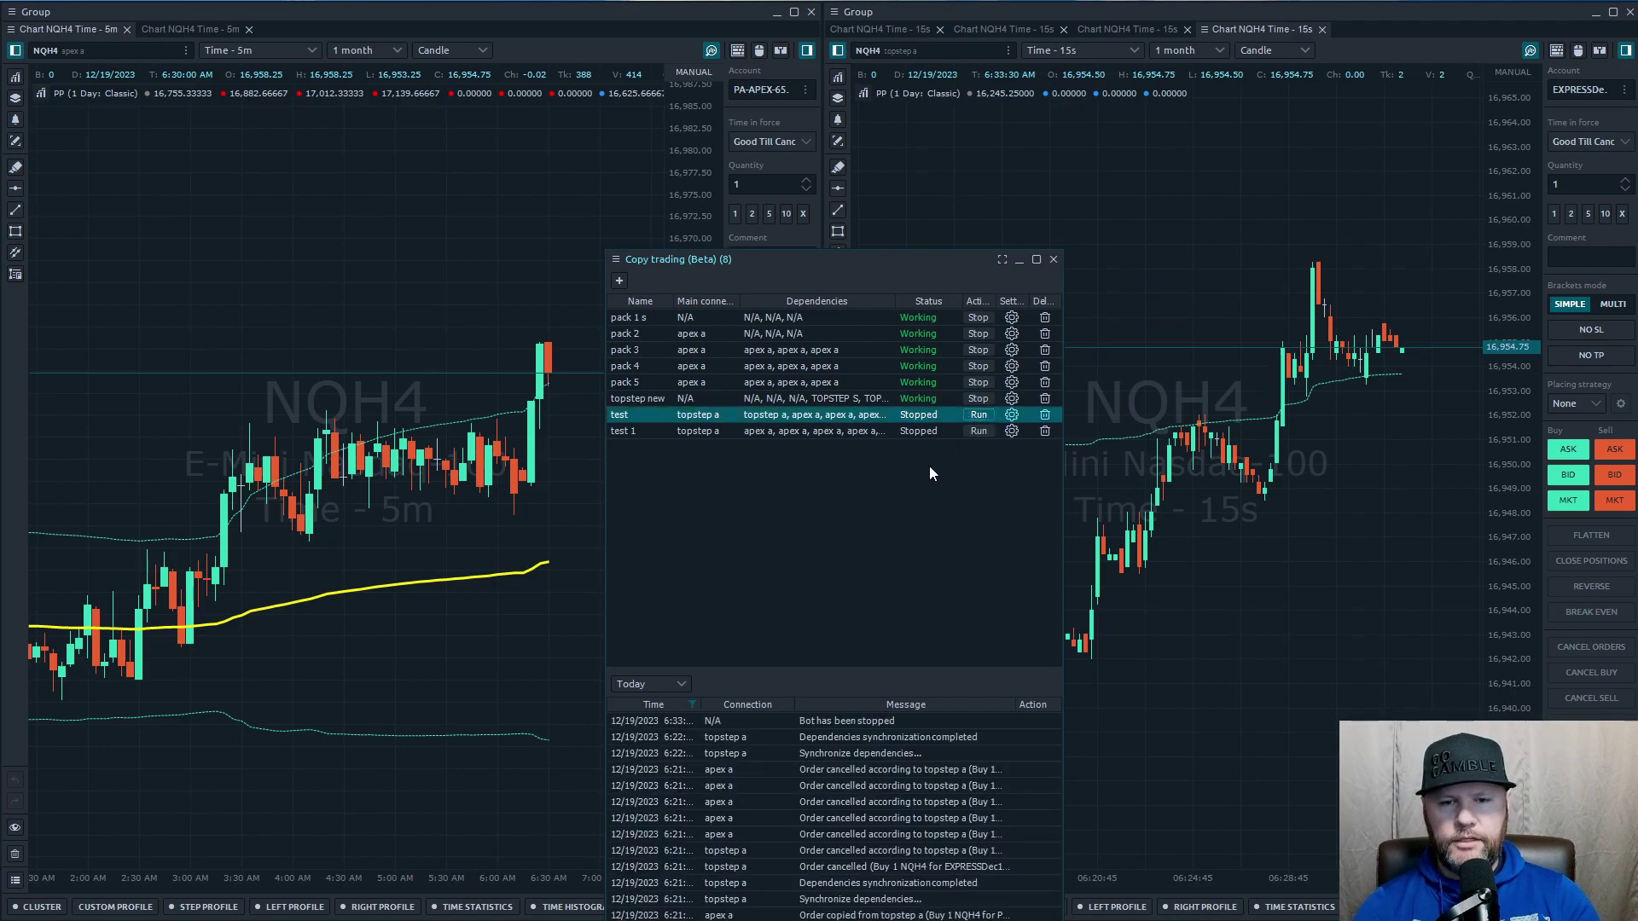
{"action": "left_click", "coordinate": [977, 431]}
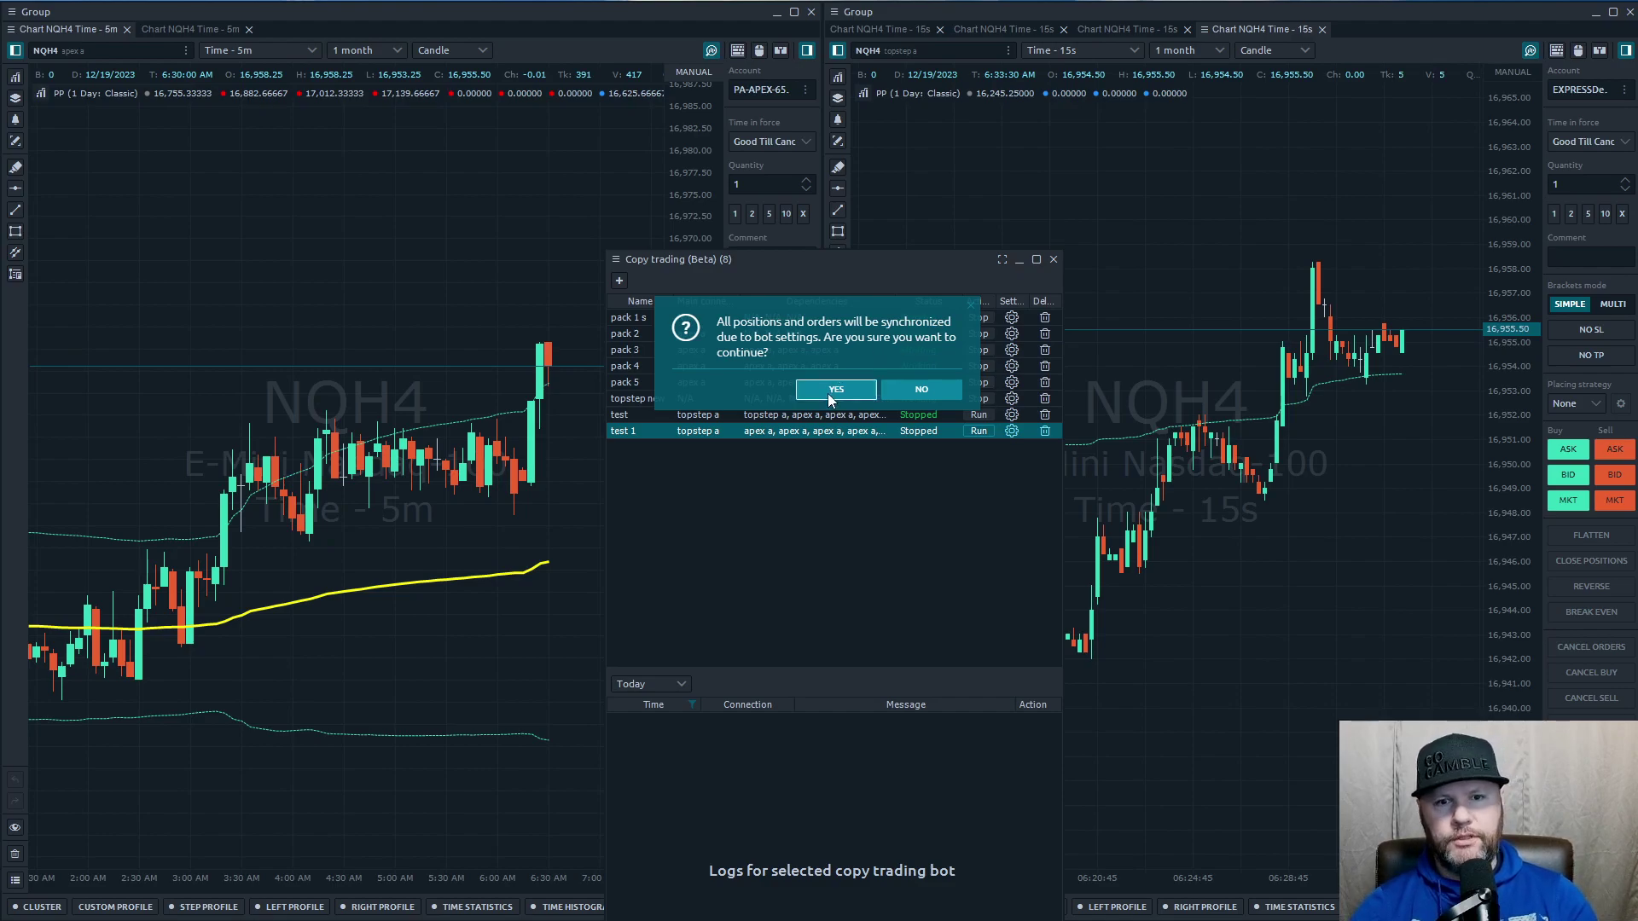
{"action": "left_click", "coordinate": [834, 392]}
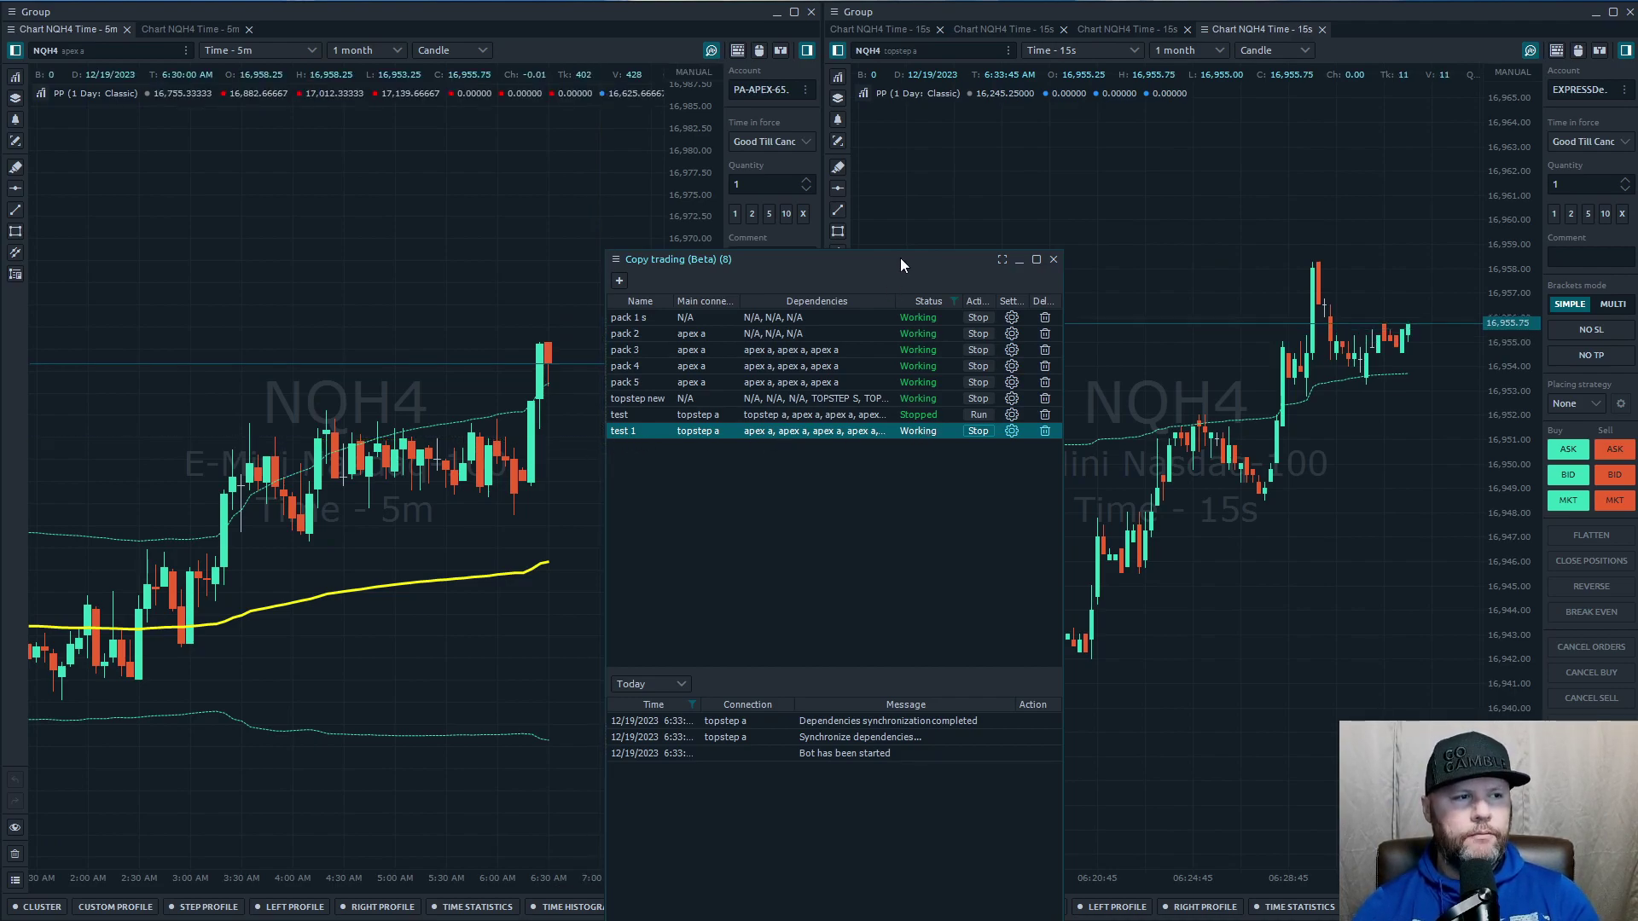
- Rescale both charts, place a 1-lot Buy Stop at 16,972.75 on the topstep chart, then cancel it
{"action": "left_click_drag", "start_coordinate": [900, 259], "coordinate": [908, 0]}
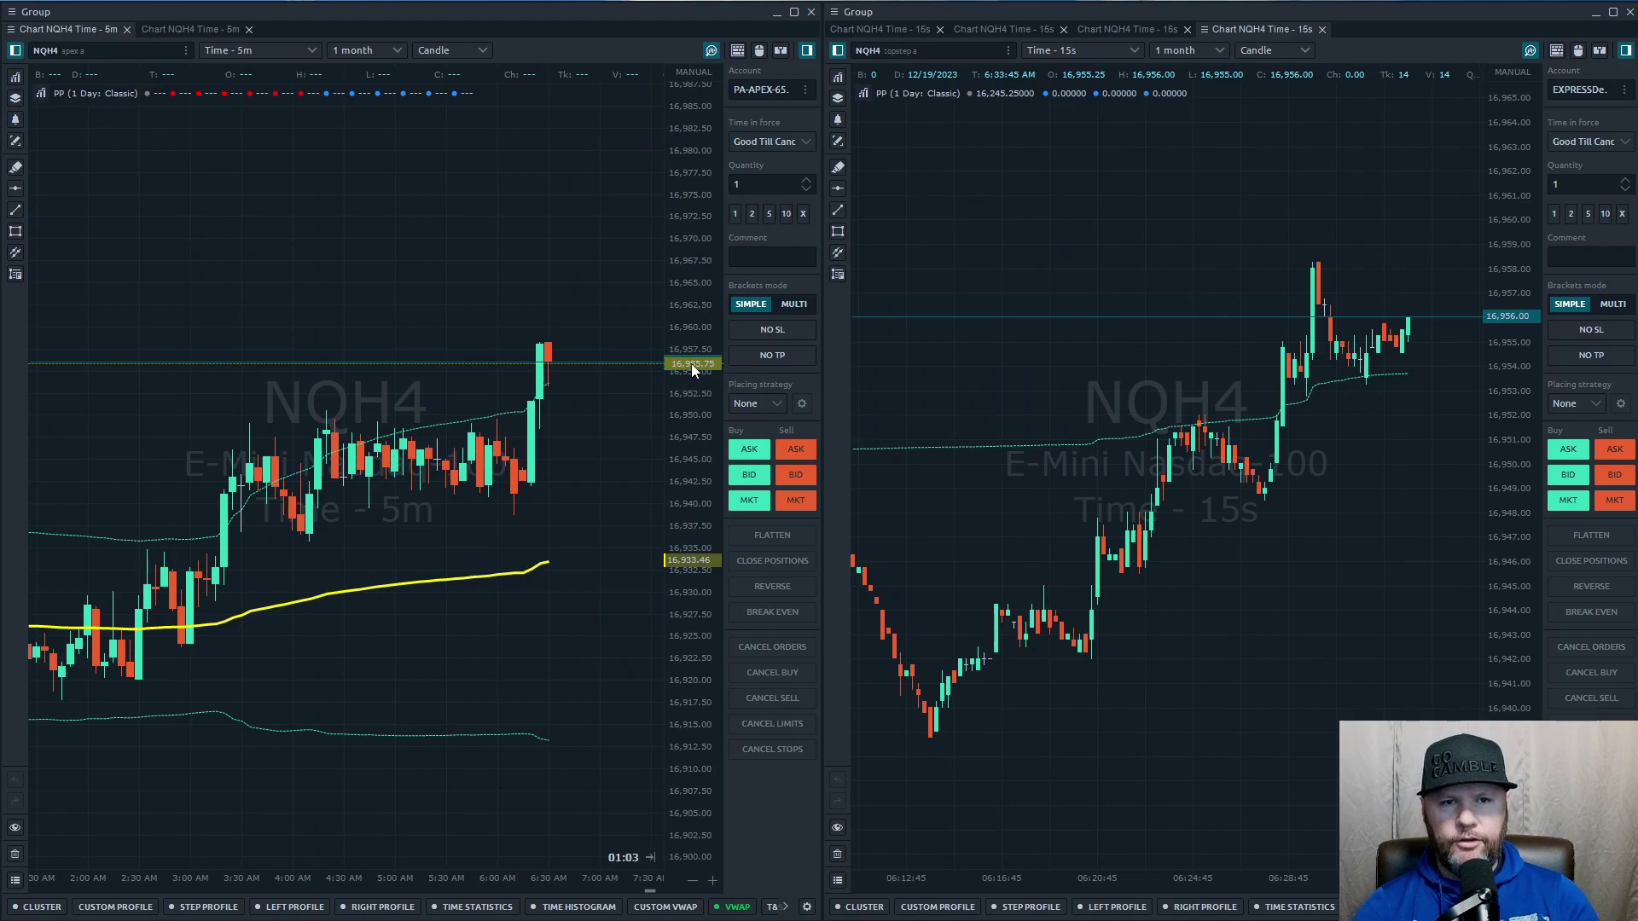
{"action": "scroll", "coordinate": [691, 363], "scroll_direction": "down", "scroll_amount": 1}
{"action": "left_click_drag", "start_coordinate": [640, 360], "coordinate": [699, 425]}
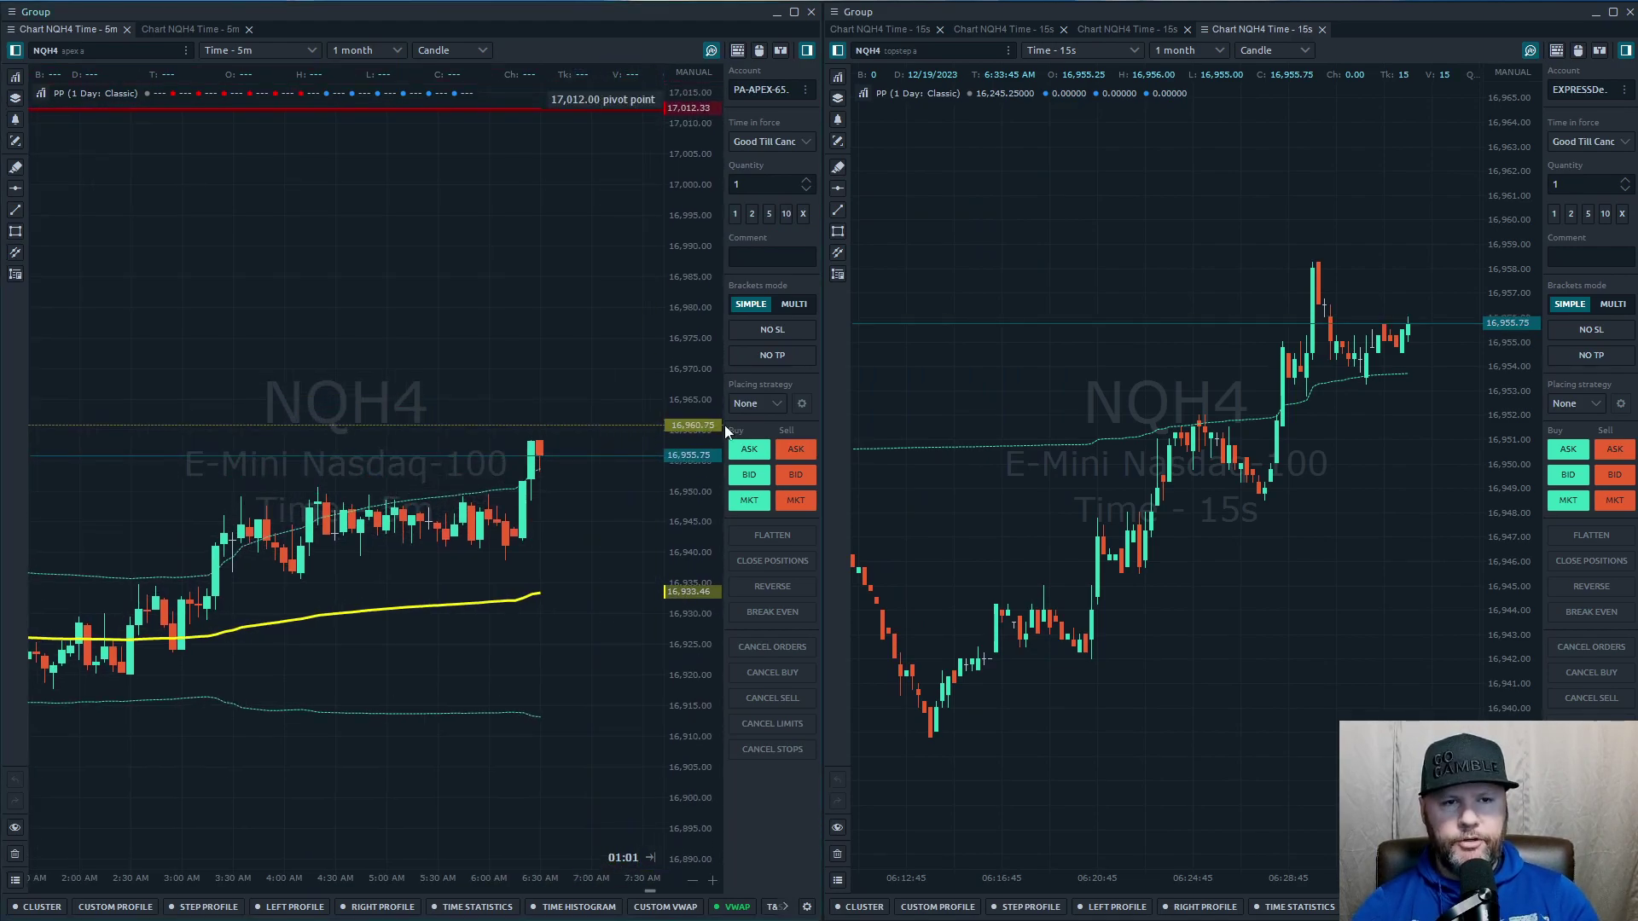
{"action": "left_click_drag", "start_coordinate": [1493, 503], "coordinate": [1346, 569]}
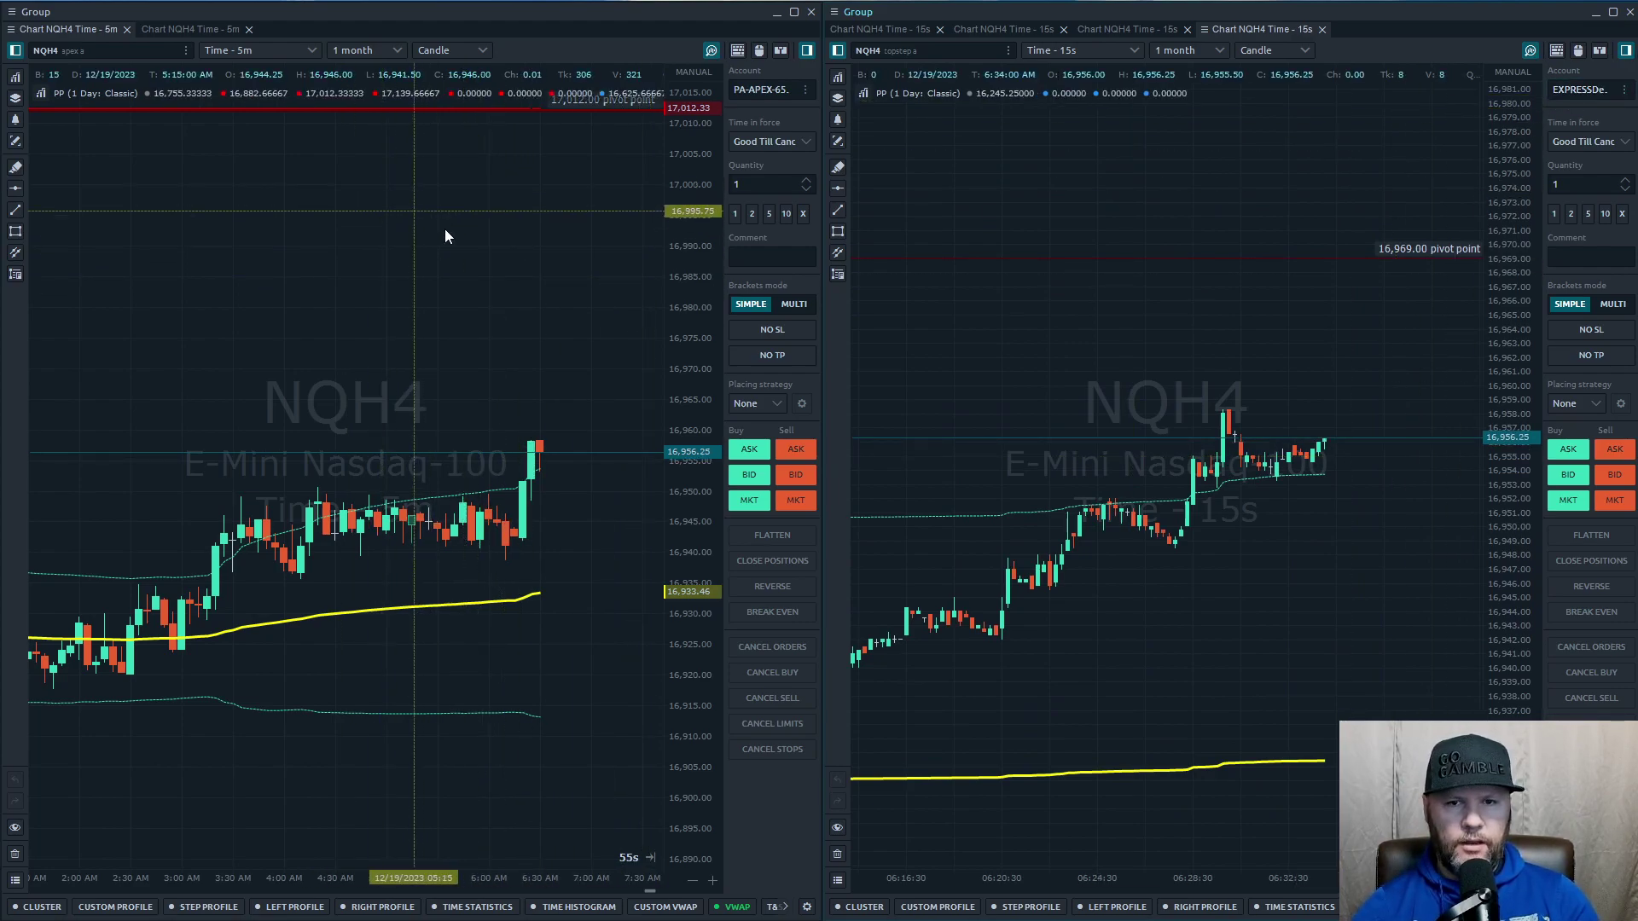
{"action": "left_click", "coordinate": [1579, 52]}
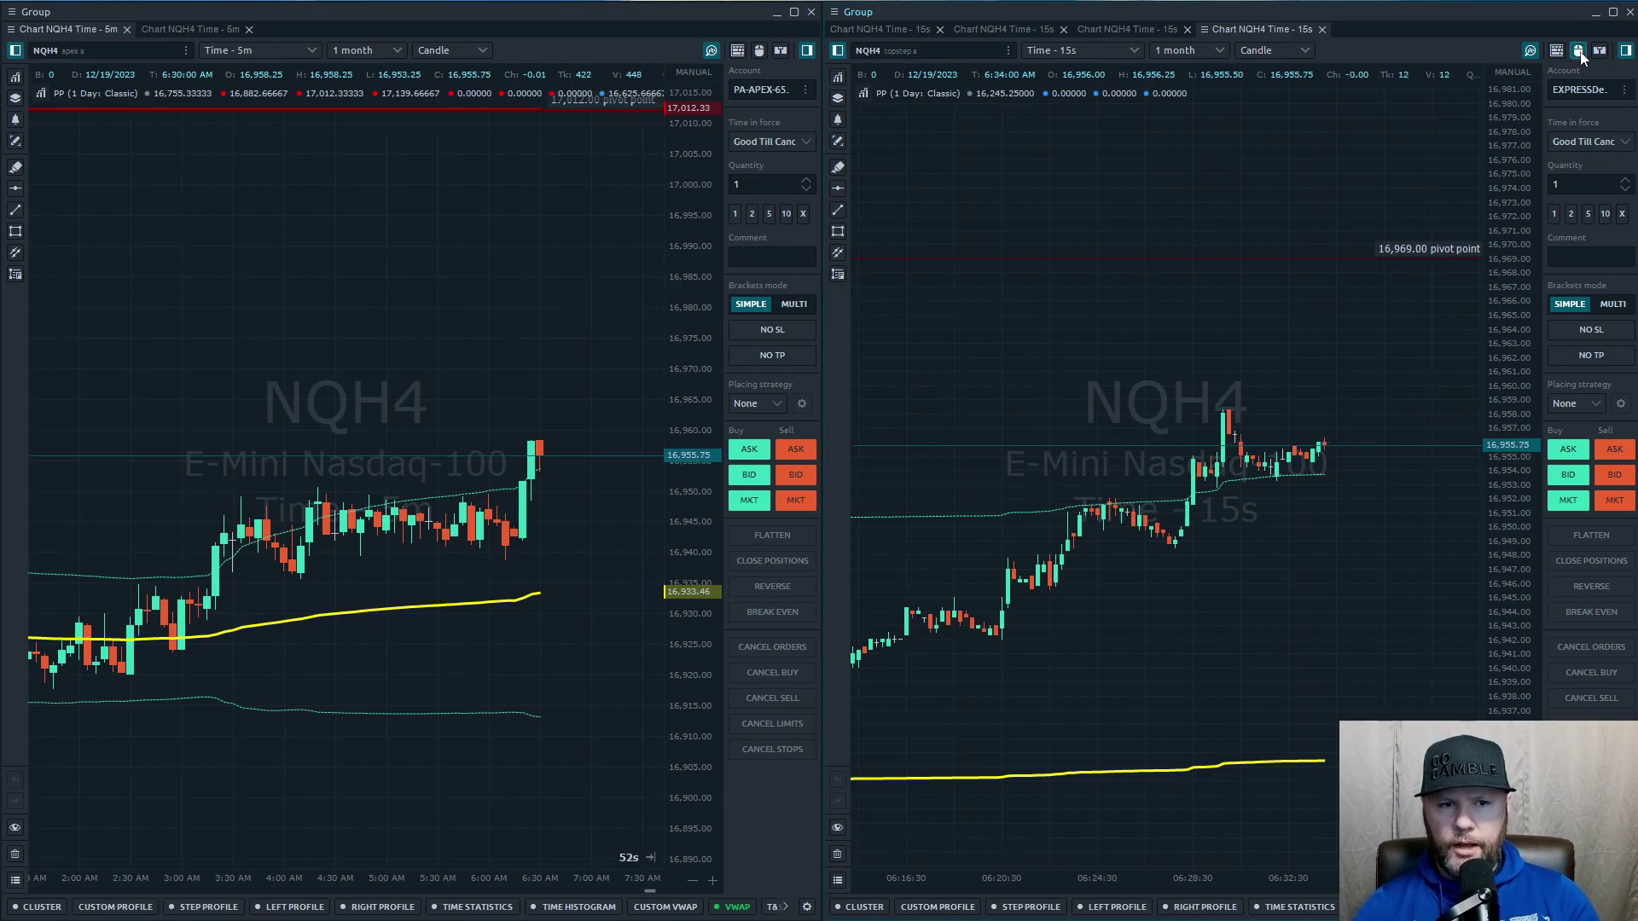
{"action": "left_click", "coordinate": [1258, 205]}
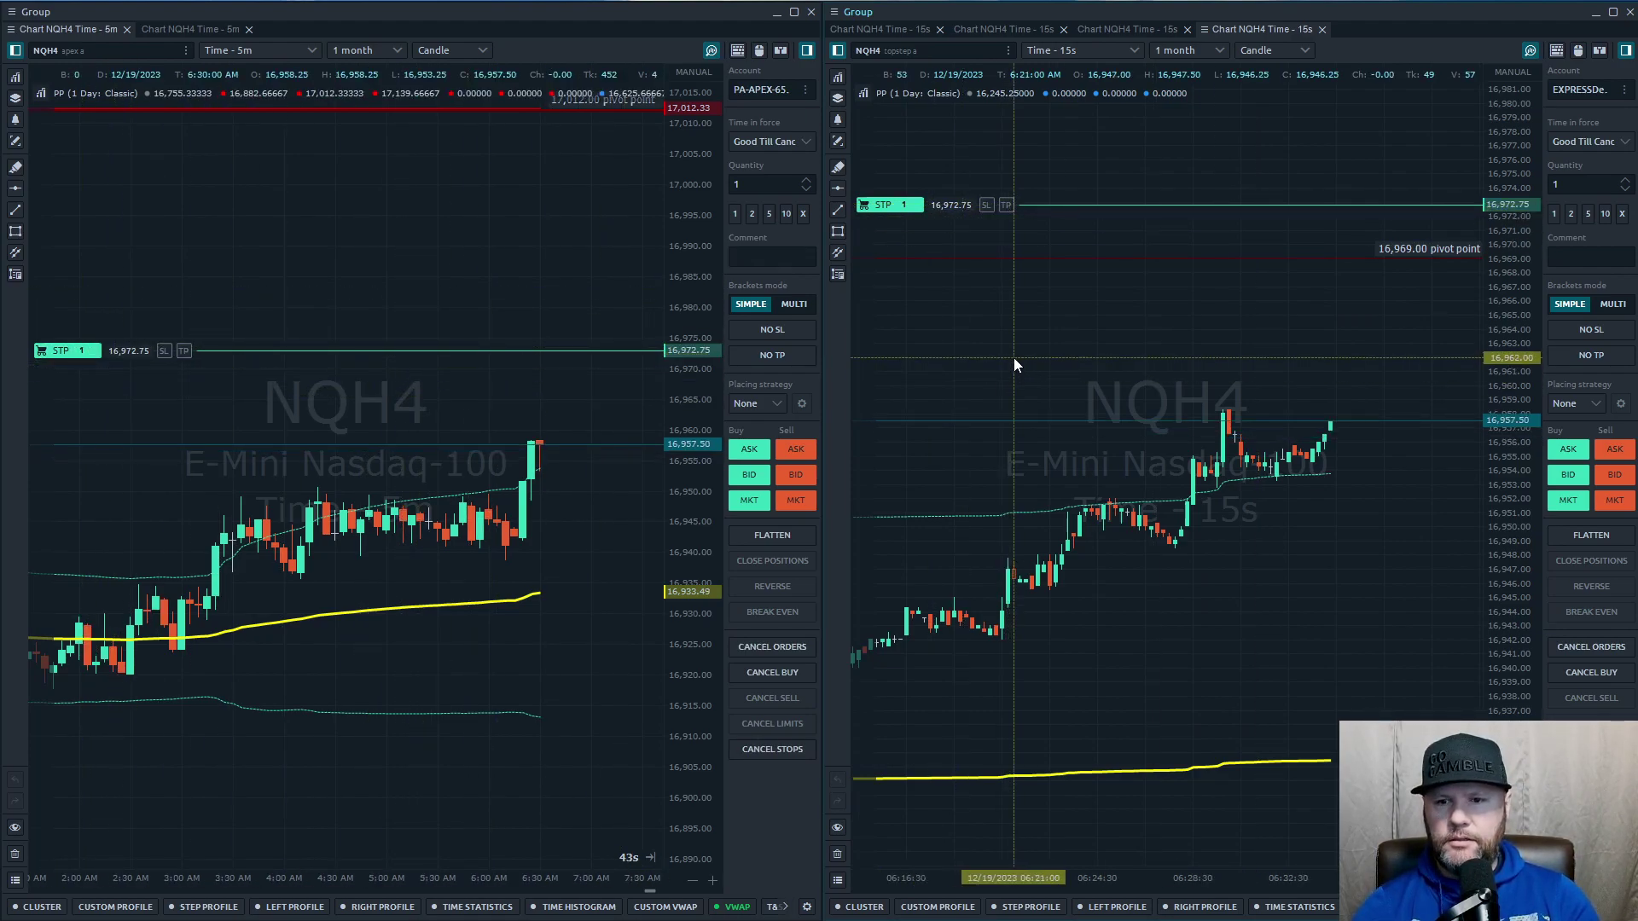
{"action": "mouse_move", "coordinate": [918, 207]}
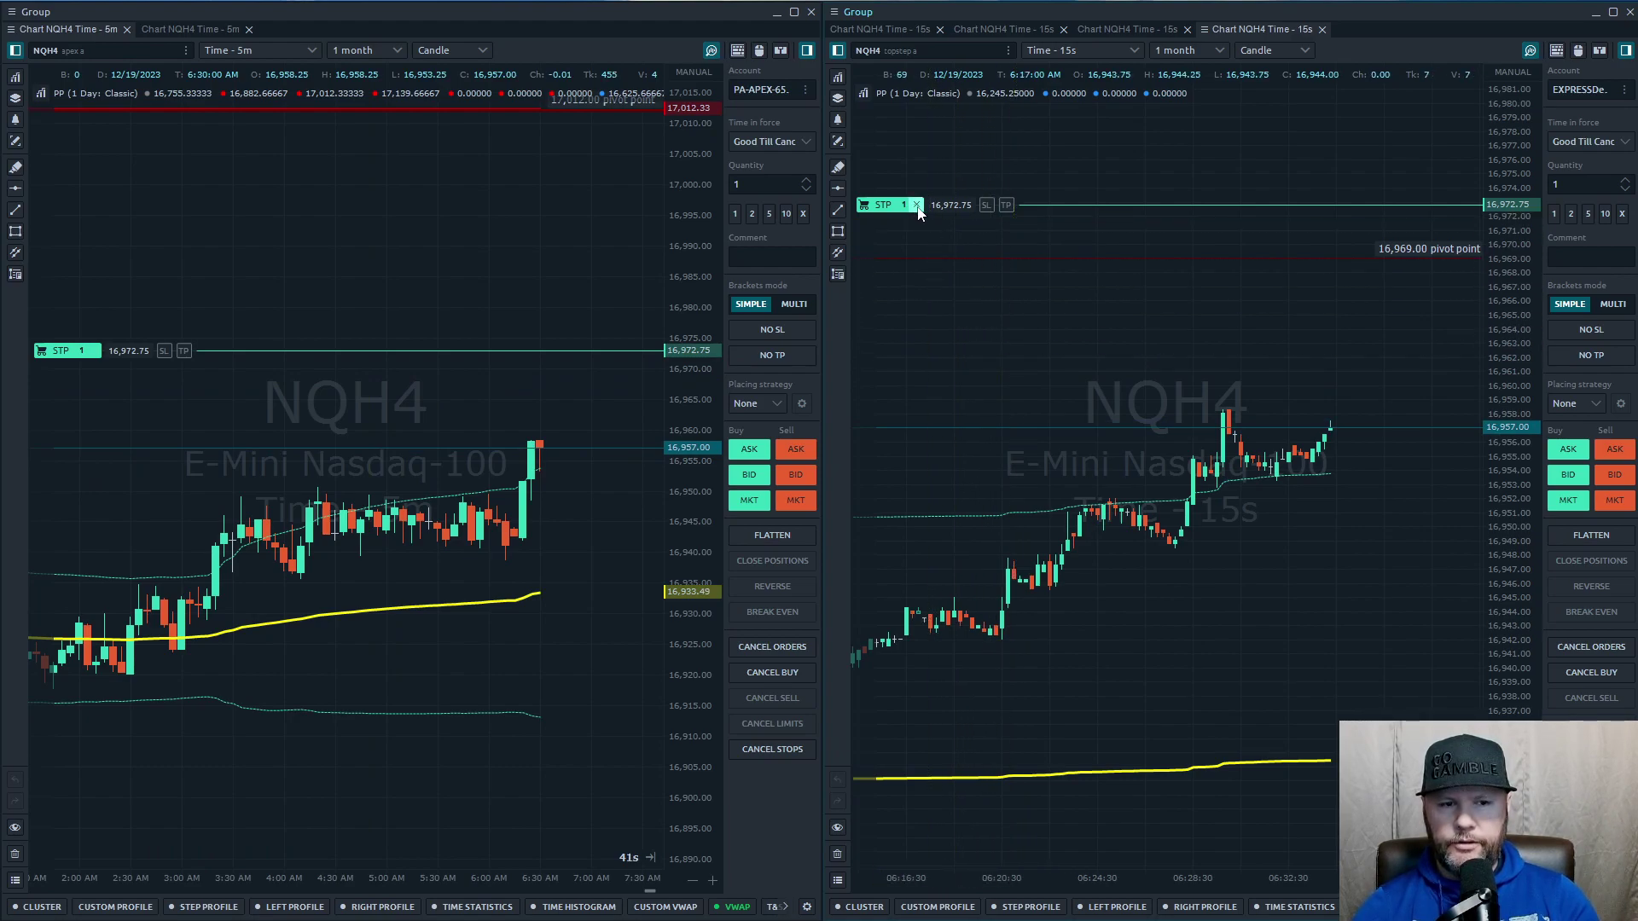
{"action": "left_click", "coordinate": [917, 205]}
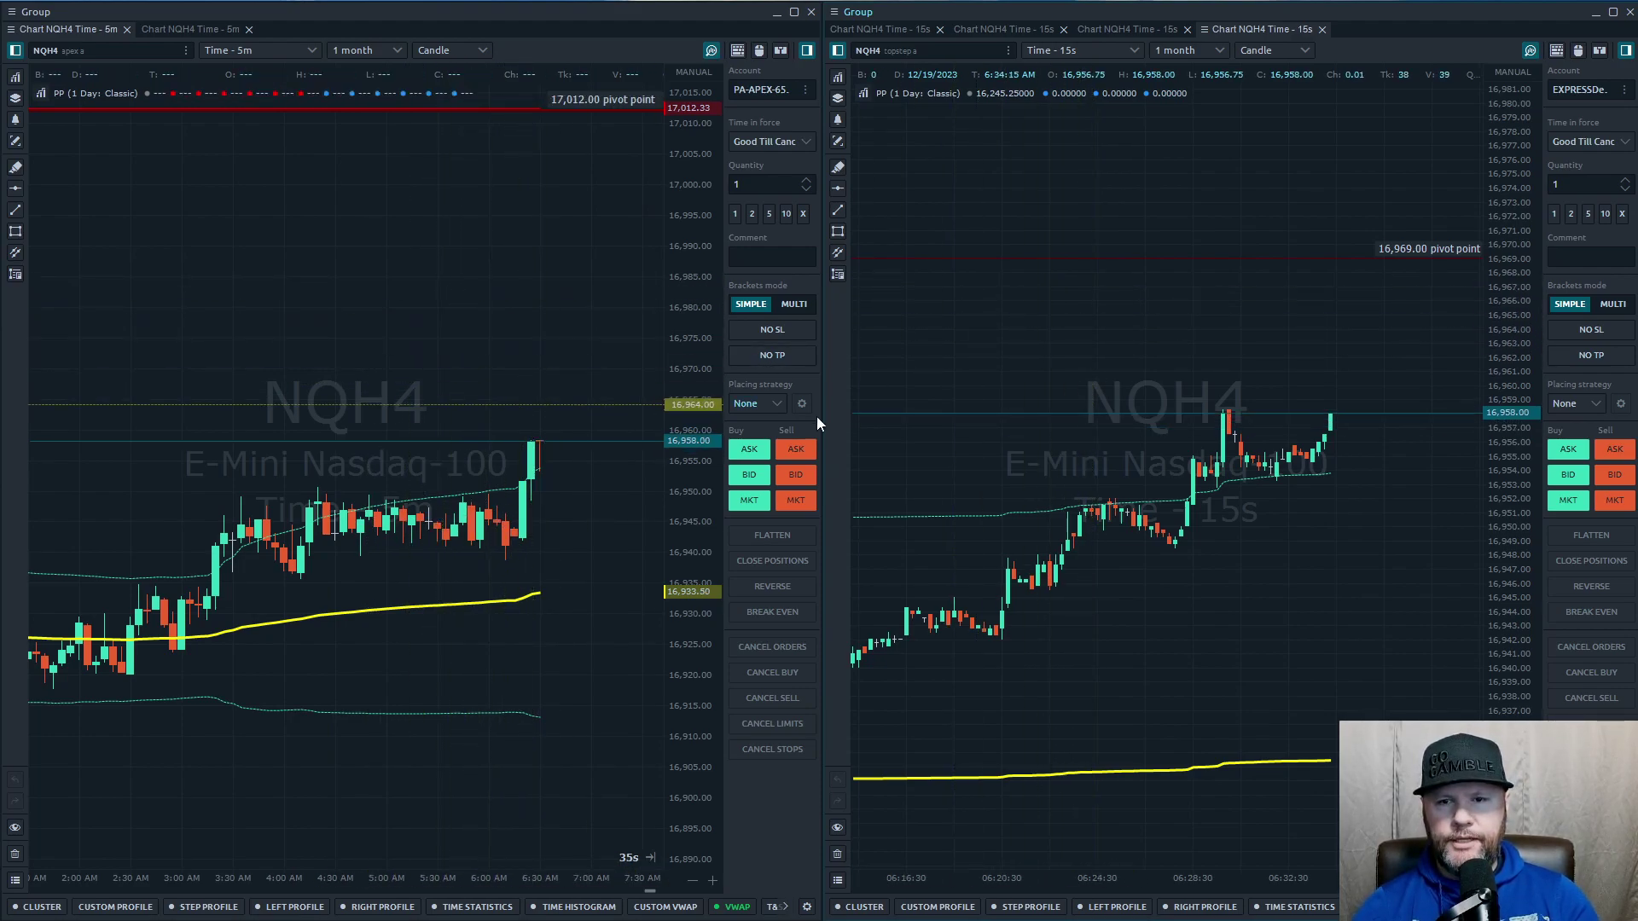
- Enable a 25-tick stop loss and a 25-tick take profit bracket
{"action": "left_click", "coordinate": [1570, 331]}
{"action": "left_click", "coordinate": [1530, 367]}
{"action": "type", "text": "25"}
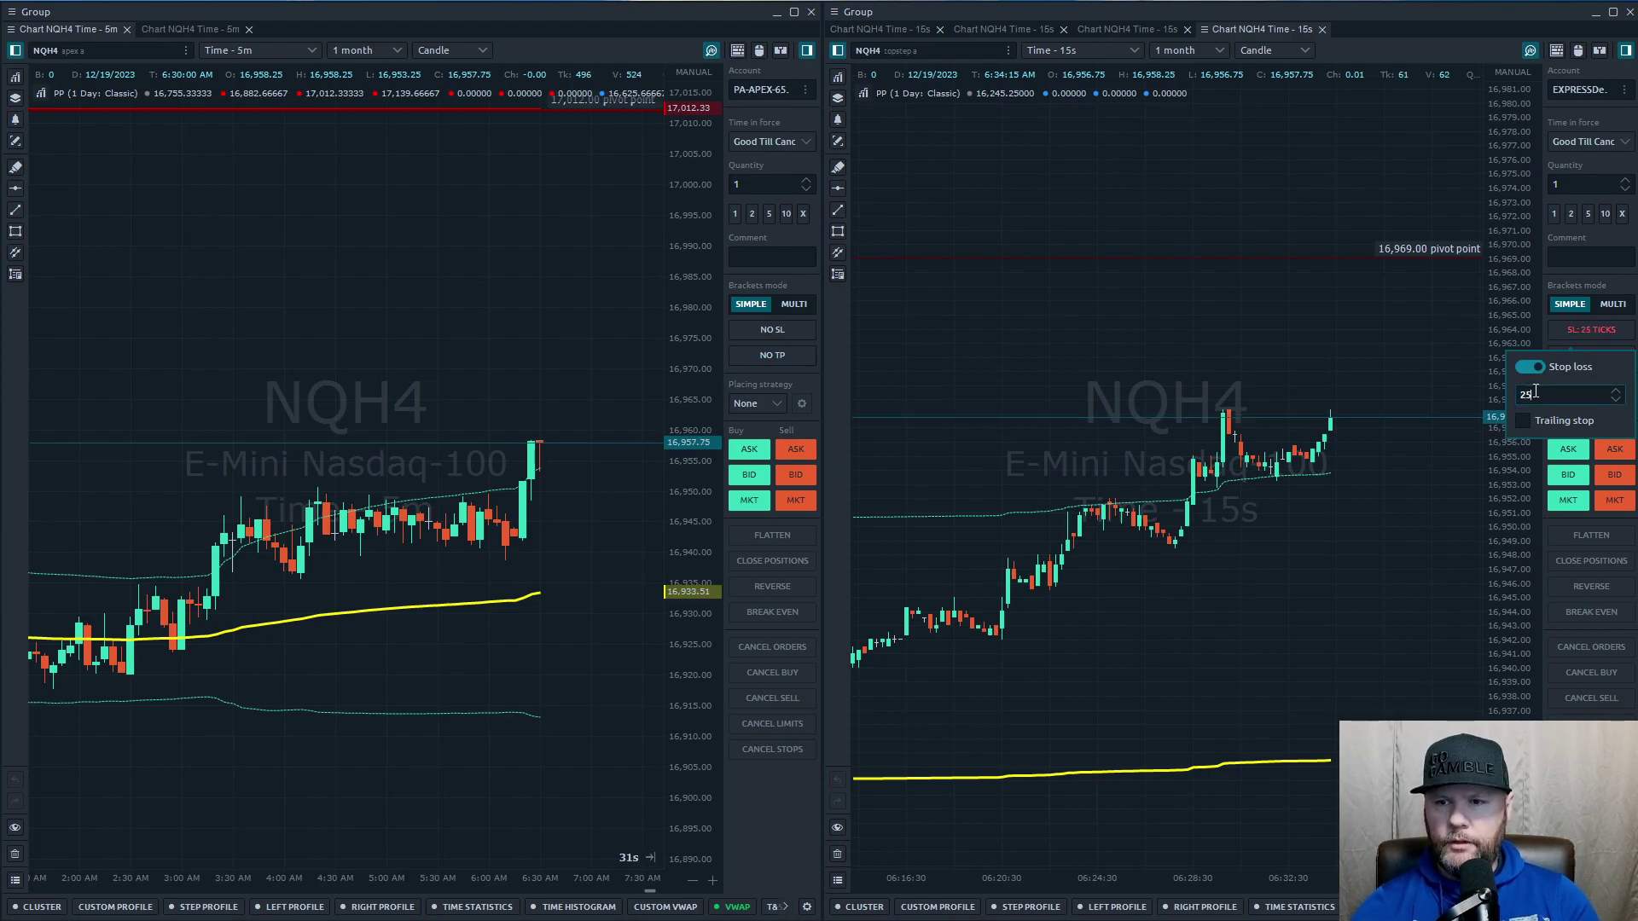
{"action": "left_click", "coordinate": [1579, 353]}
{"action": "left_click", "coordinate": [1530, 393]}
{"action": "type", "text": "25"}
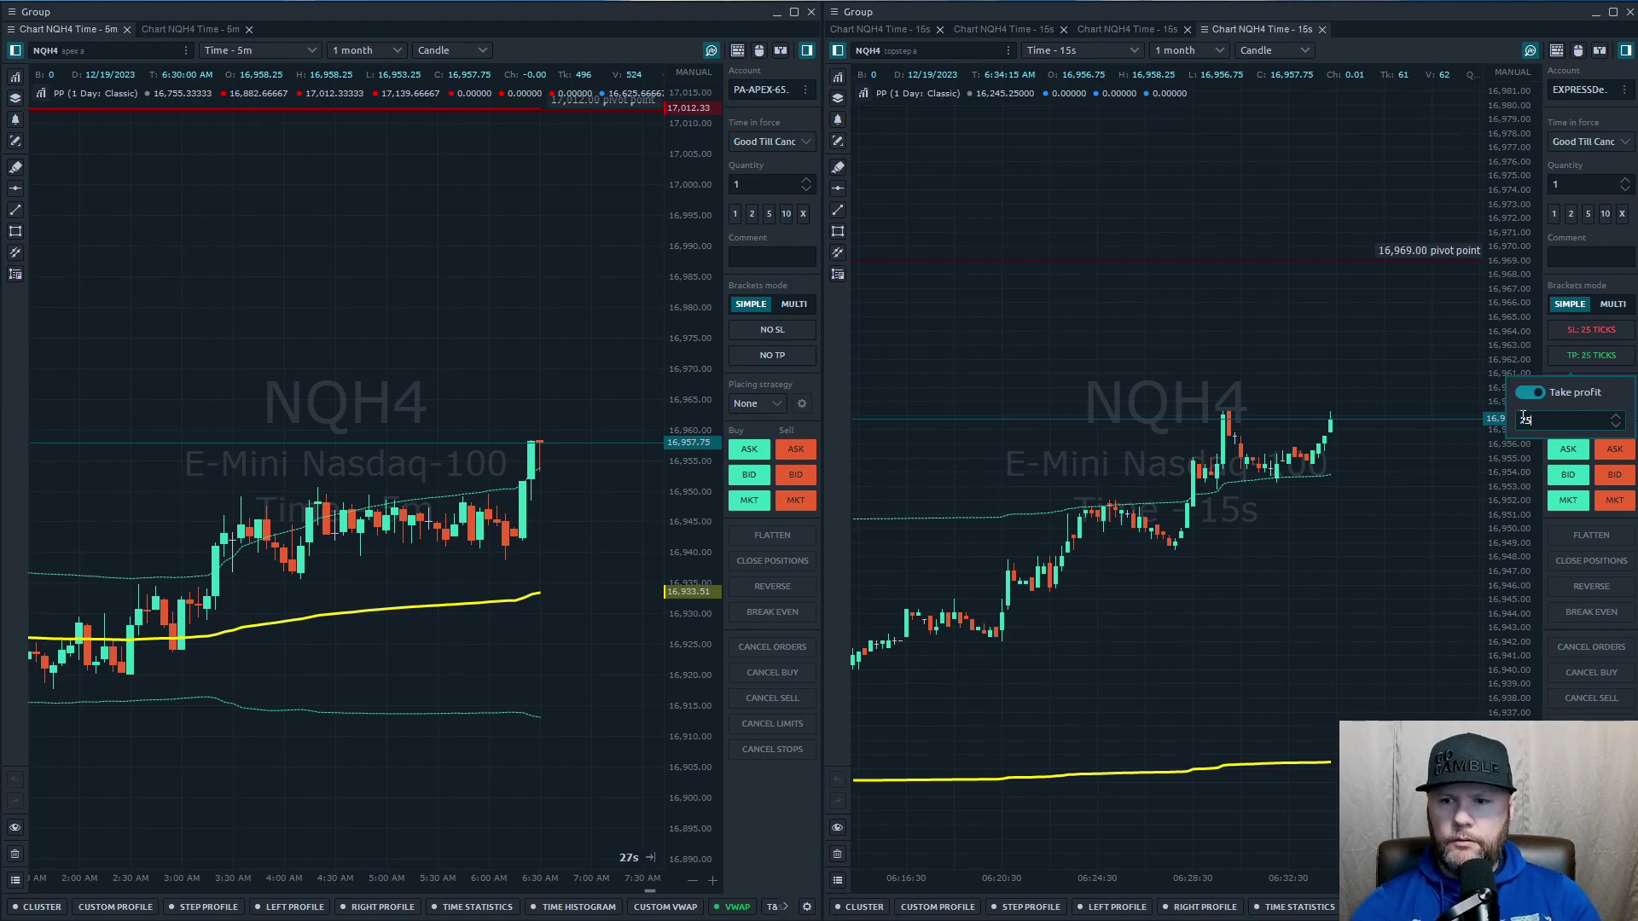
- Place and cancel a bracketed Buy Stop at 16,966.75, then bring up the Positions list
{"action": "left_click", "coordinate": [1578, 51]}
{"action": "left_click", "coordinate": [1261, 291]}
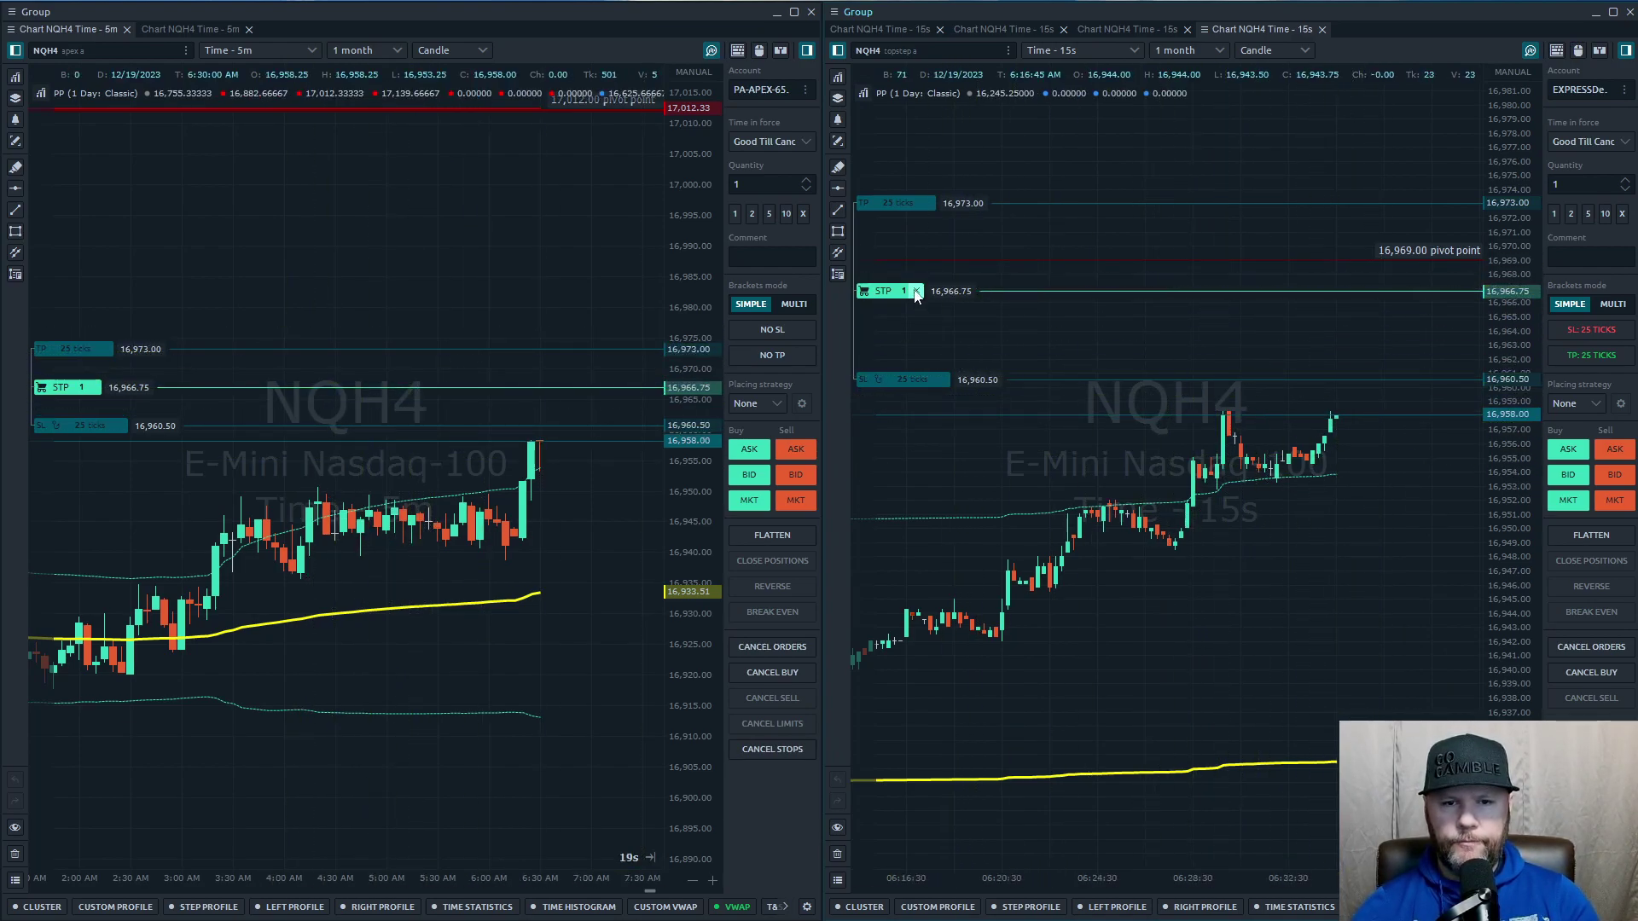
{"action": "left_click", "coordinate": [916, 292]}
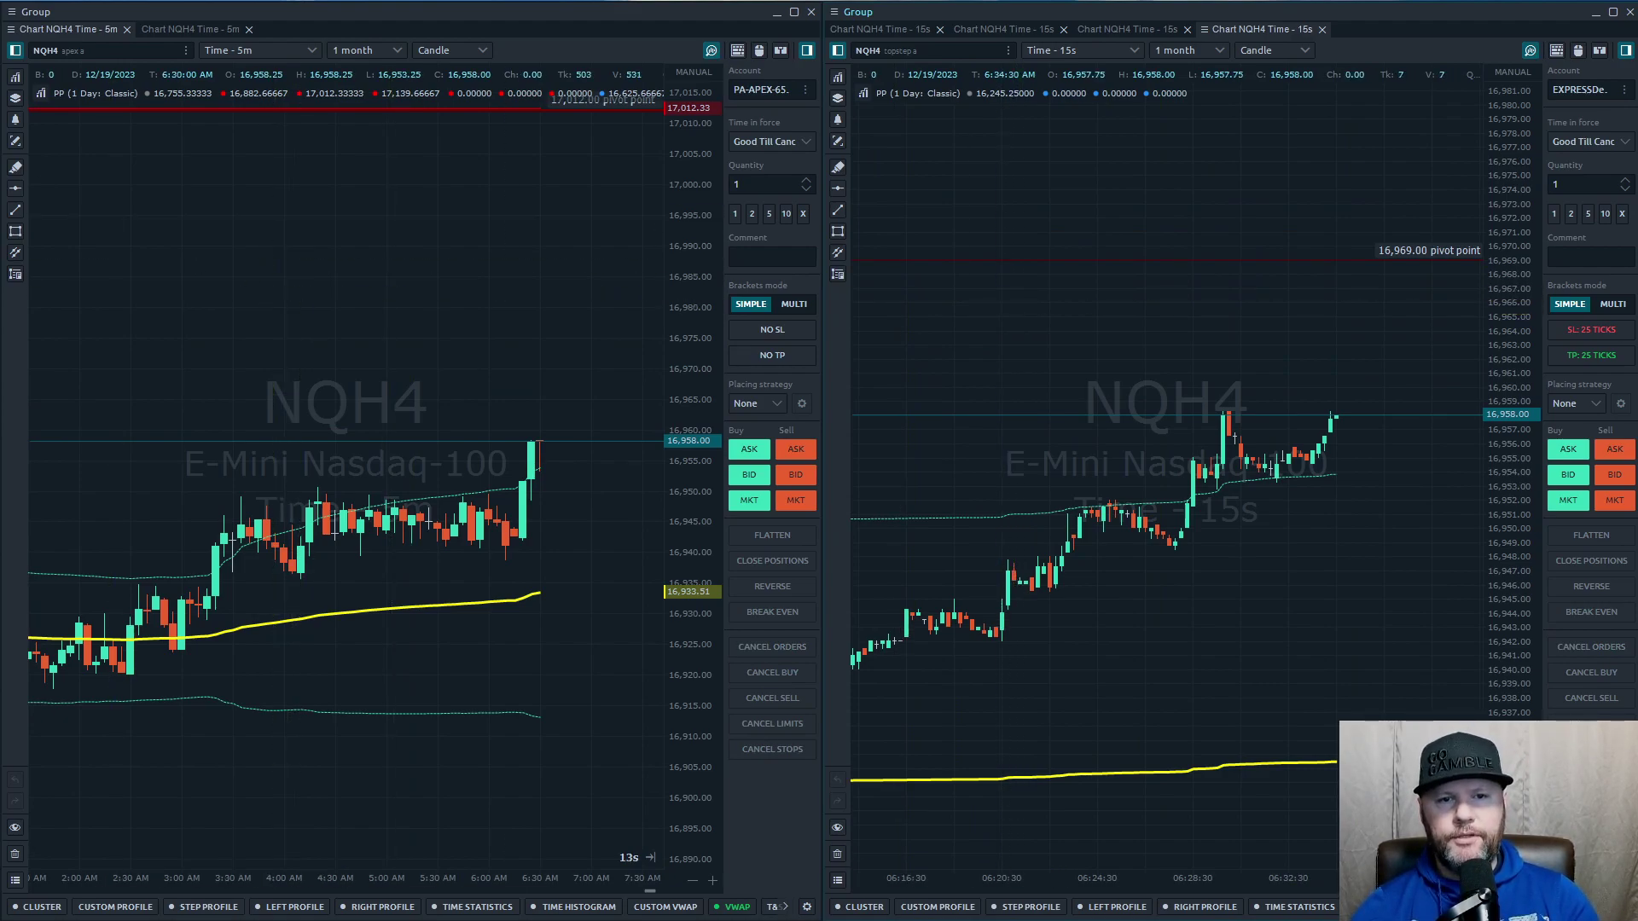
{"action": "left_click_drag", "start_coordinate": [805, 434], "coordinate": [504, 178]}
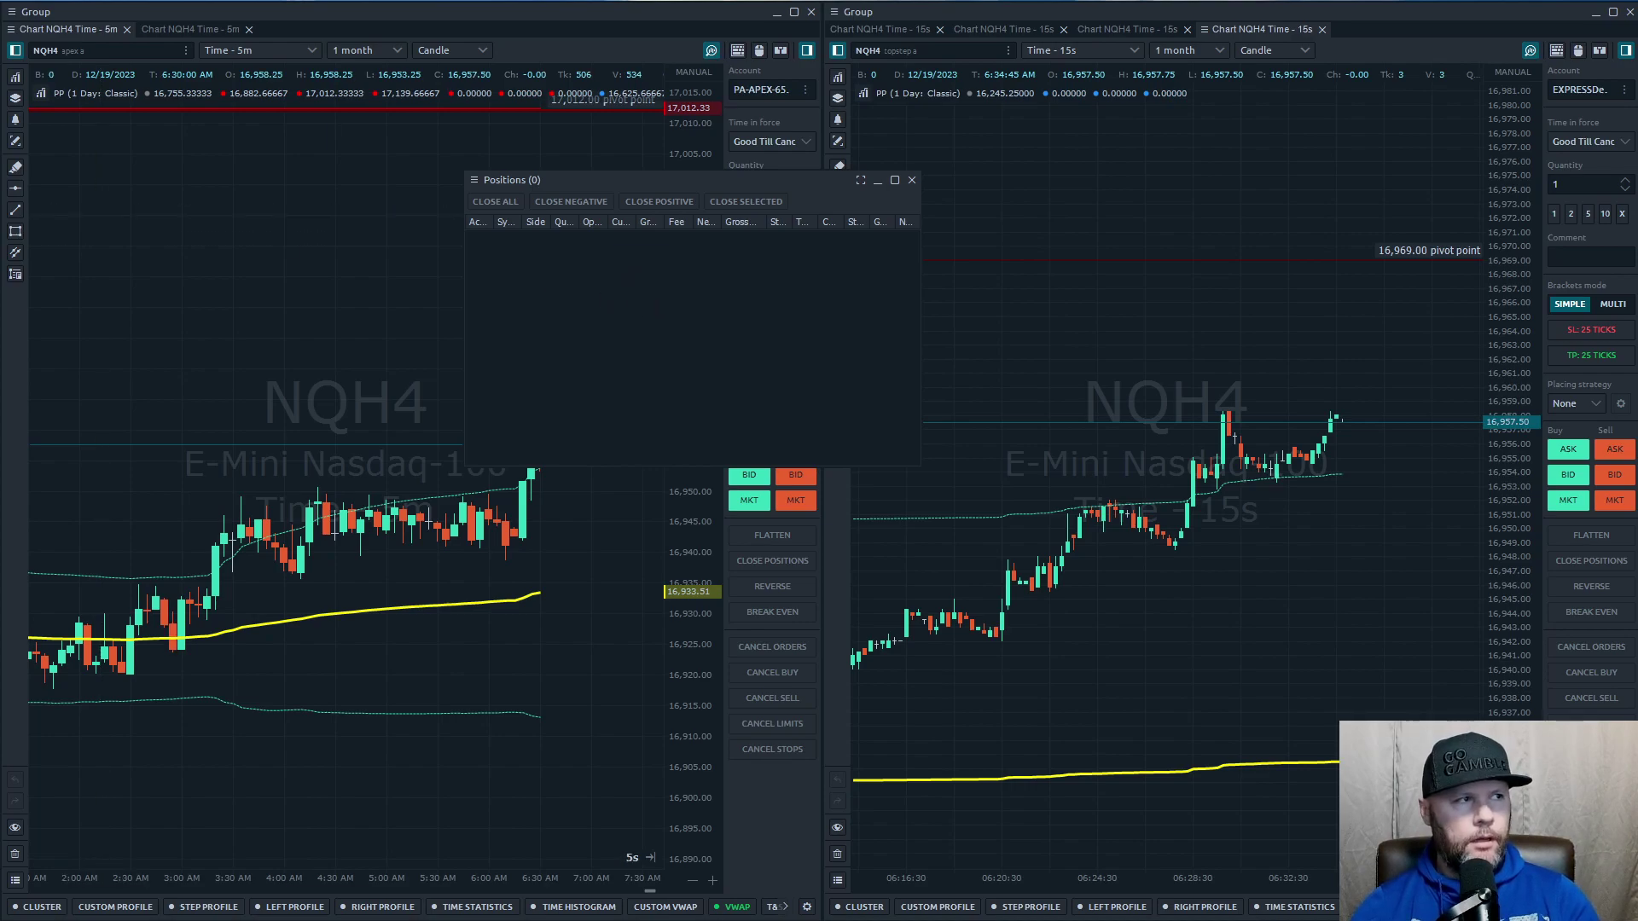
- Dock Positions as a tab beside Copy trading, review the bot's order logs, then close the floating panel
{"action": "left_click_drag", "start_coordinate": [793, 373], "coordinate": [254, 207]}
{"action": "left_click_drag", "start_coordinate": [588, 177], "coordinate": [238, 224]}
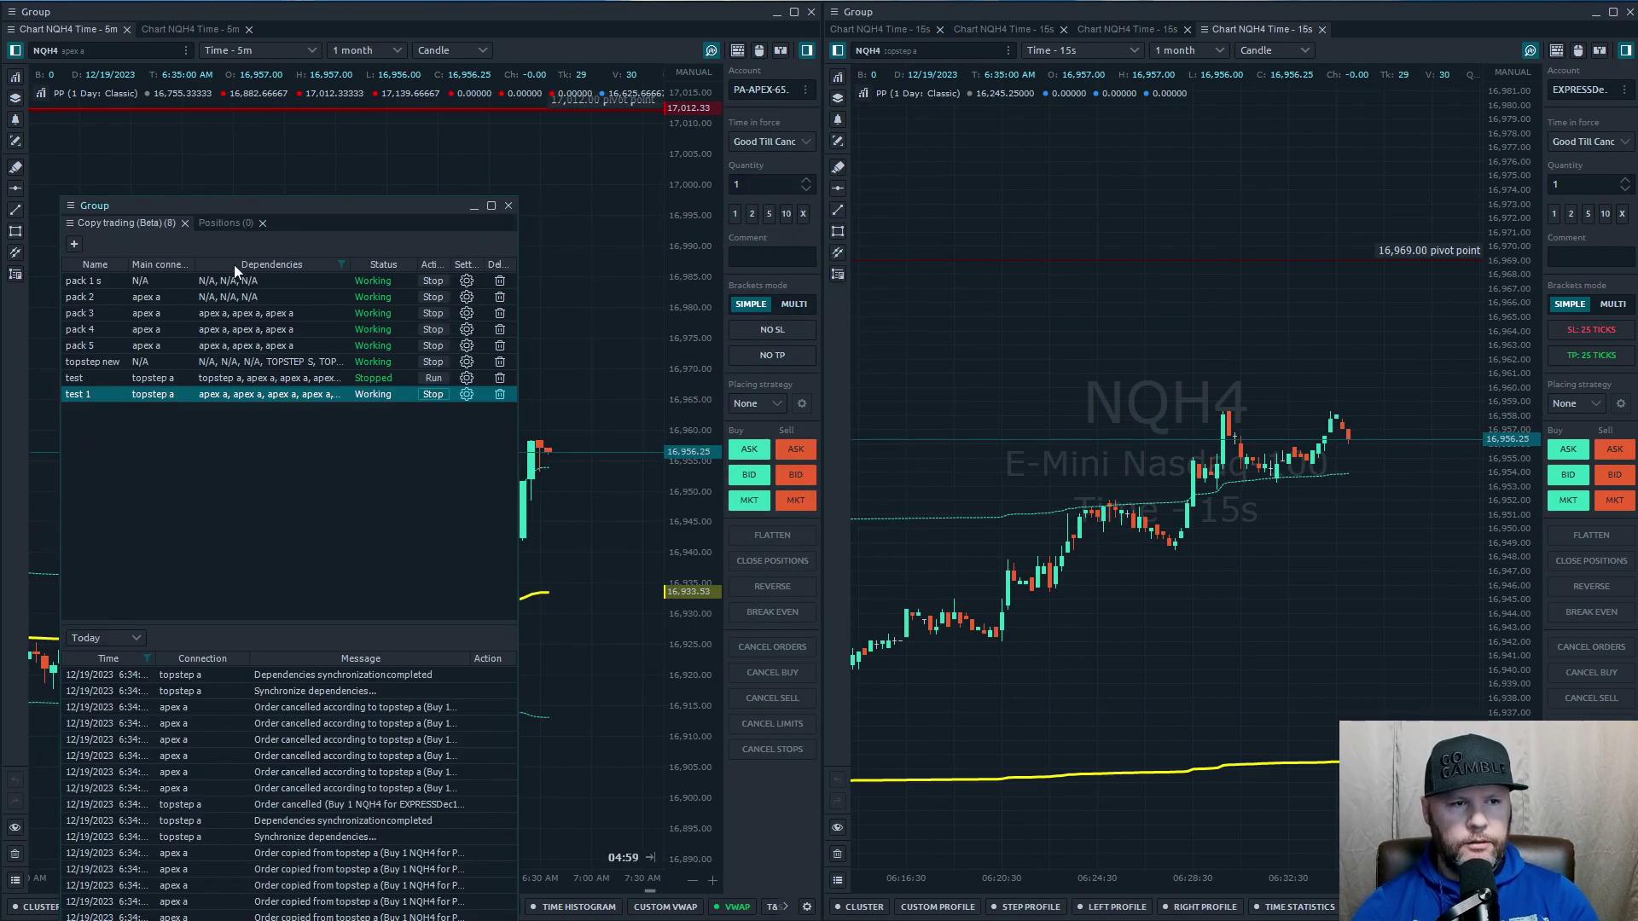
{"action": "left_click", "coordinate": [218, 222]}
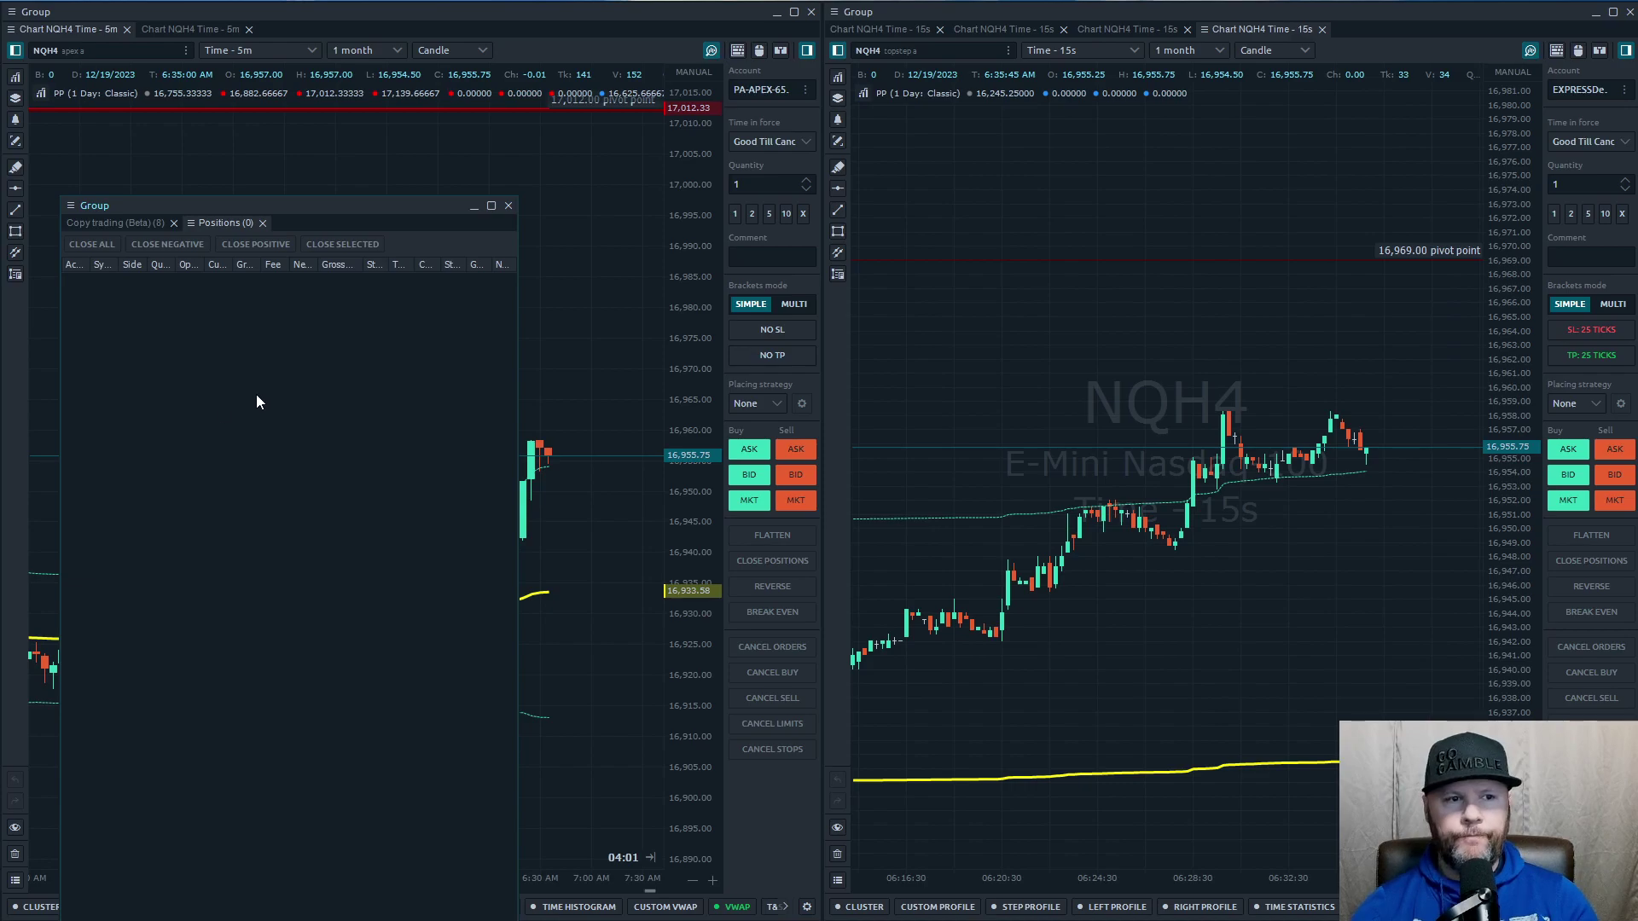
{"action": "left_click_drag", "start_coordinate": [331, 212], "coordinate": [331, 0]}
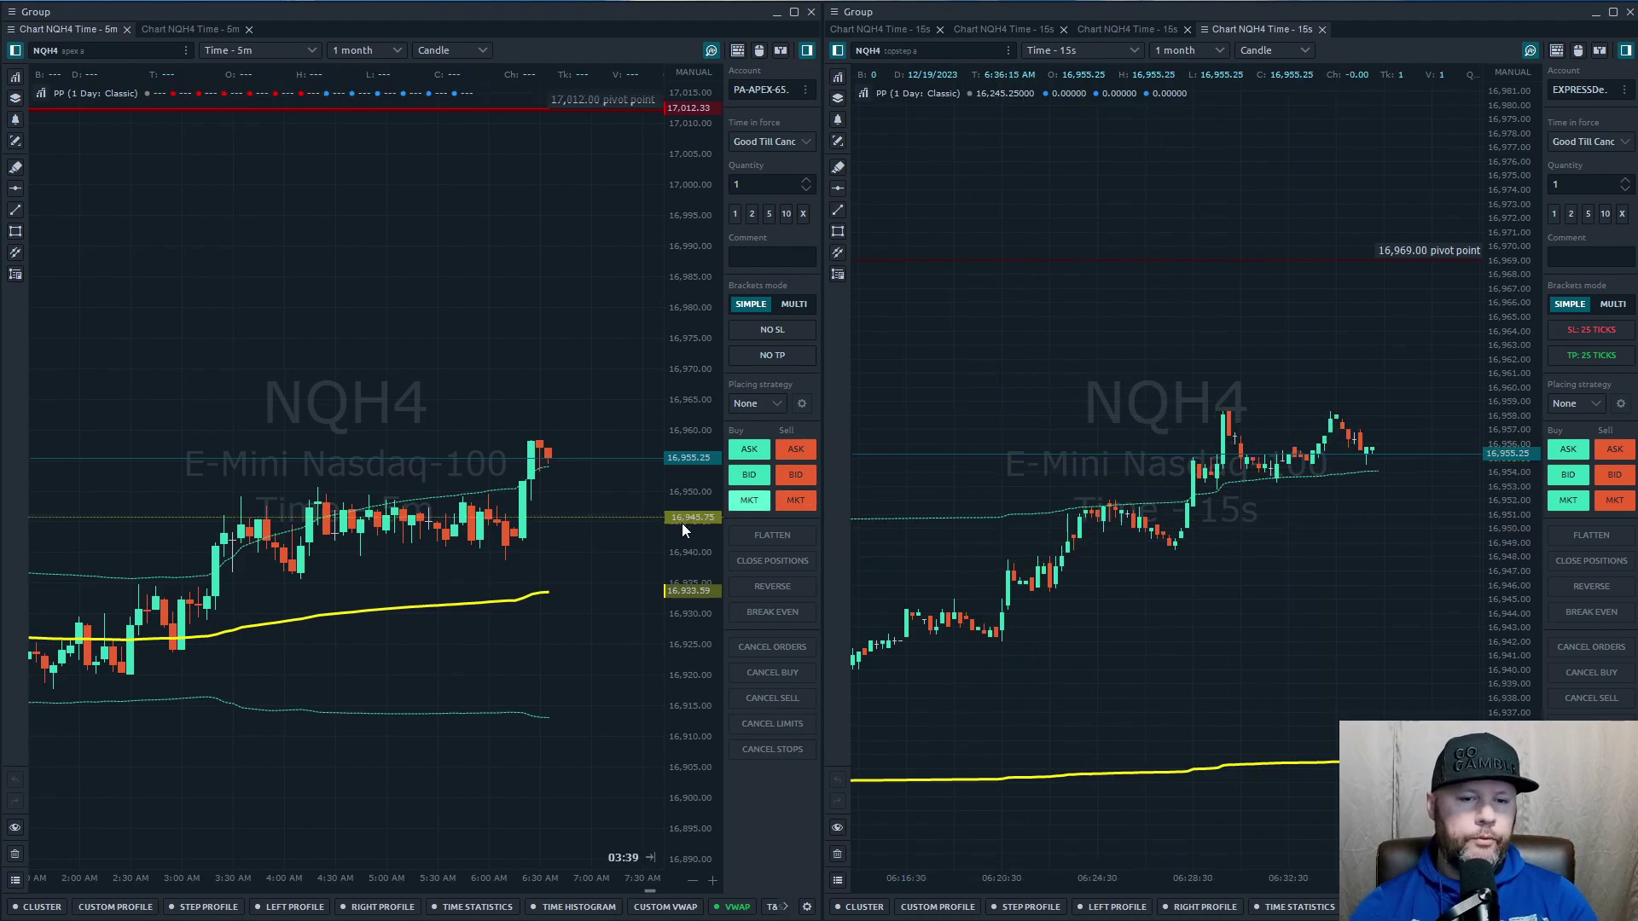
- Zoom the left and right NQH4 charts in vertically by stretching their price scales
{"action": "scroll", "coordinate": [692, 529], "scroll_direction": "up", "scroll_amount": 3}
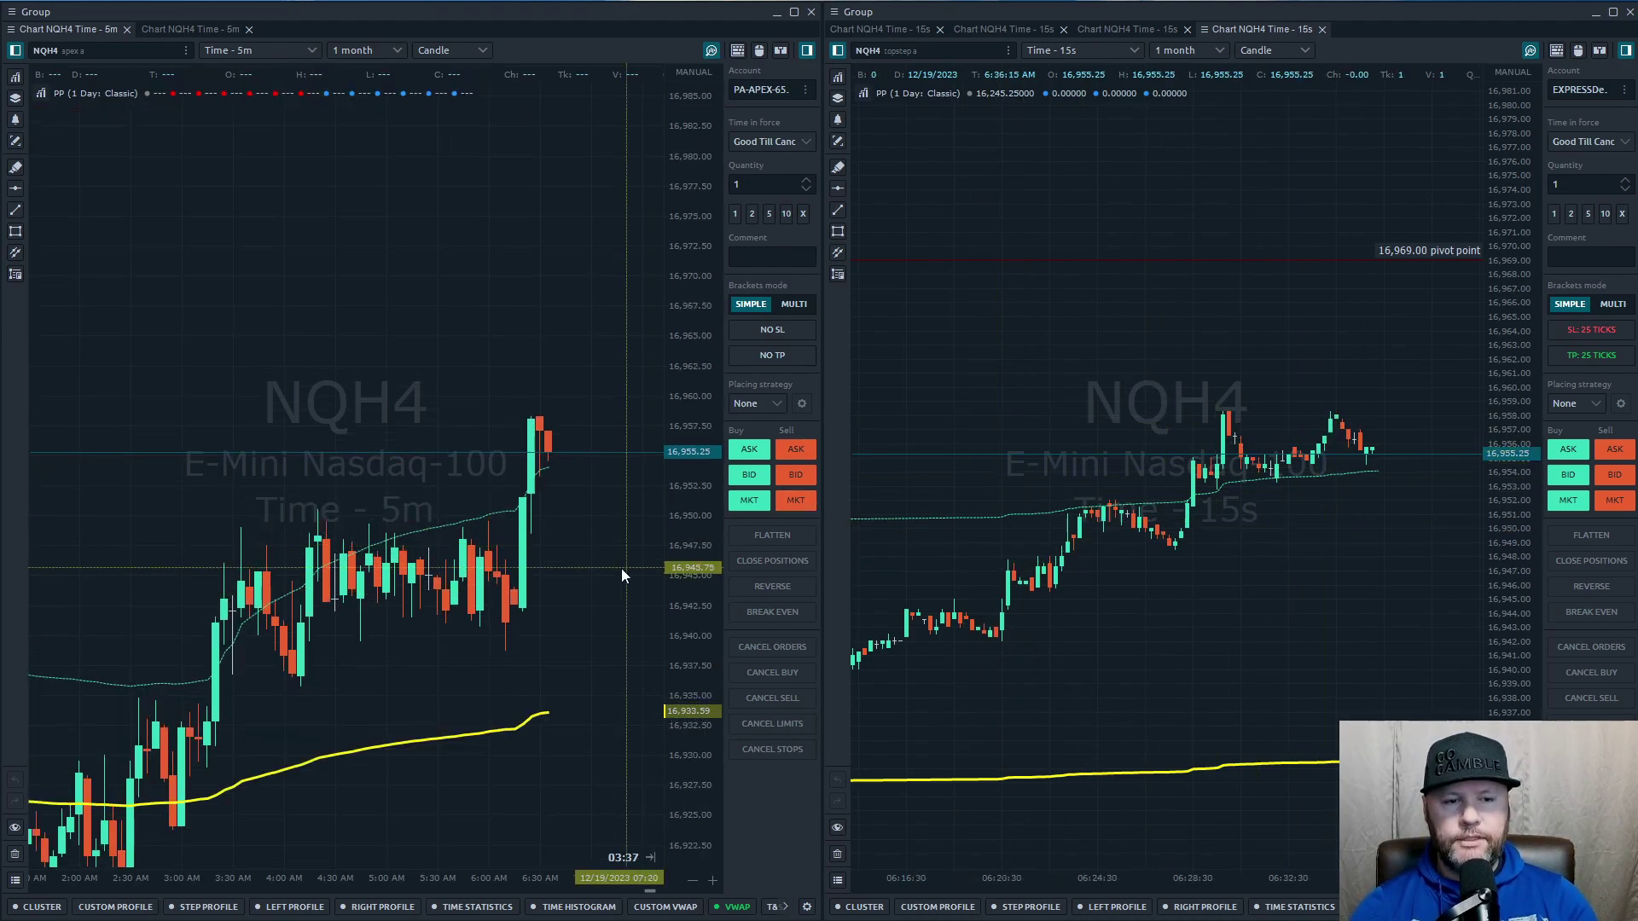
{"action": "left_click_drag", "start_coordinate": [622, 568], "coordinate": [626, 447]}
{"action": "scroll", "coordinate": [593, 478], "scroll_direction": "up", "scroll_amount": 1}
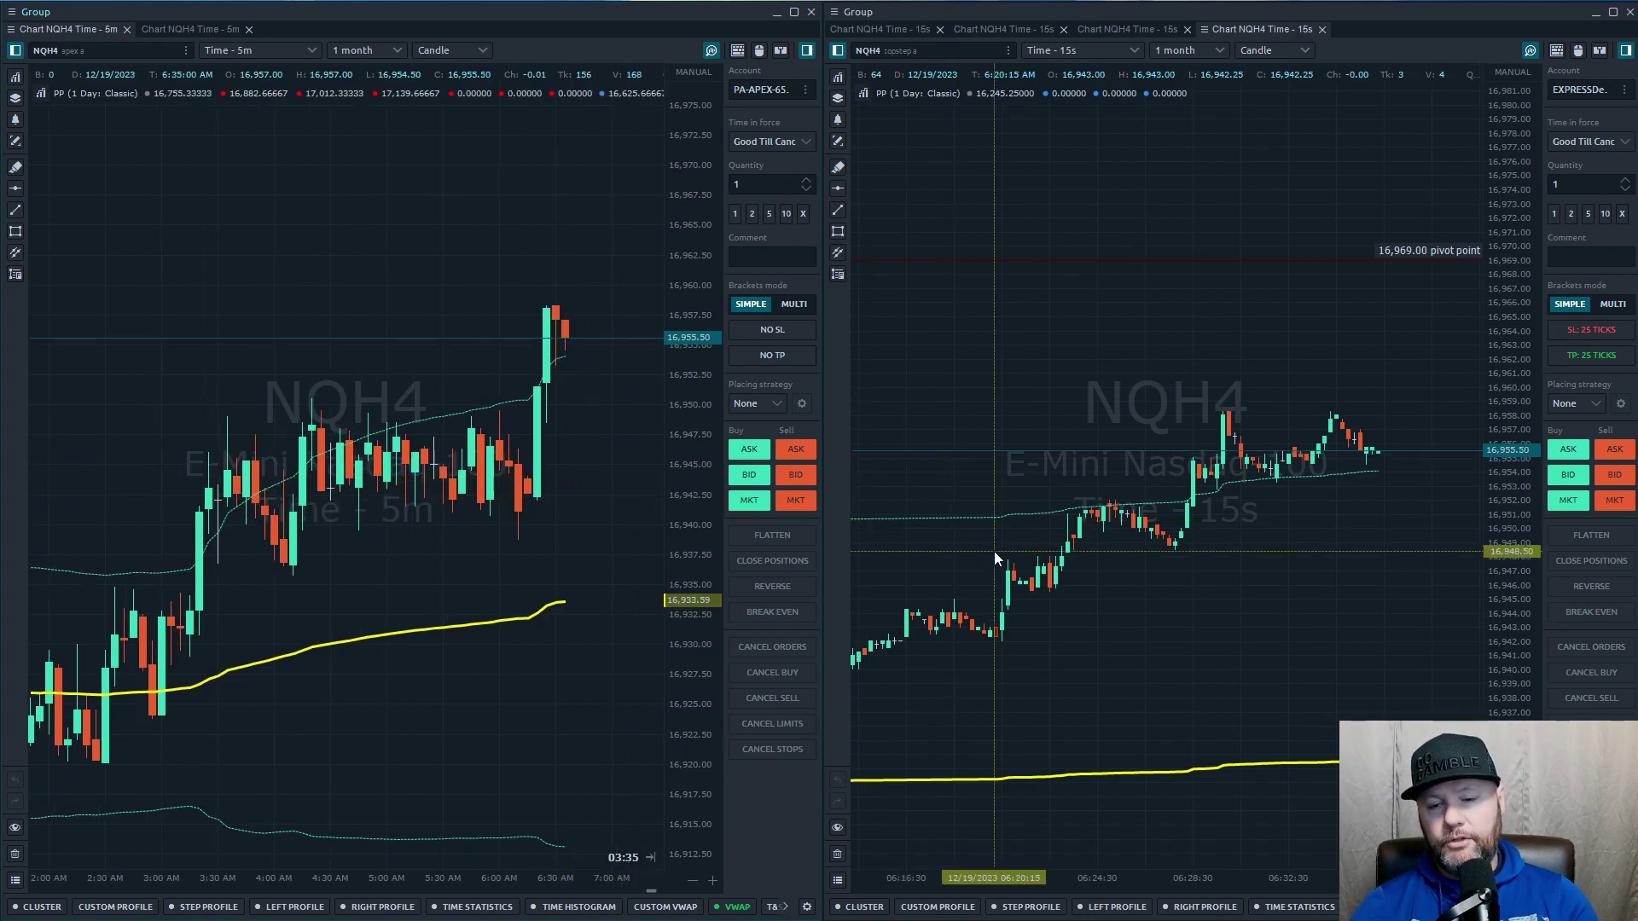
{"action": "scroll", "coordinate": [1500, 590], "scroll_direction": "up", "scroll_amount": 3}
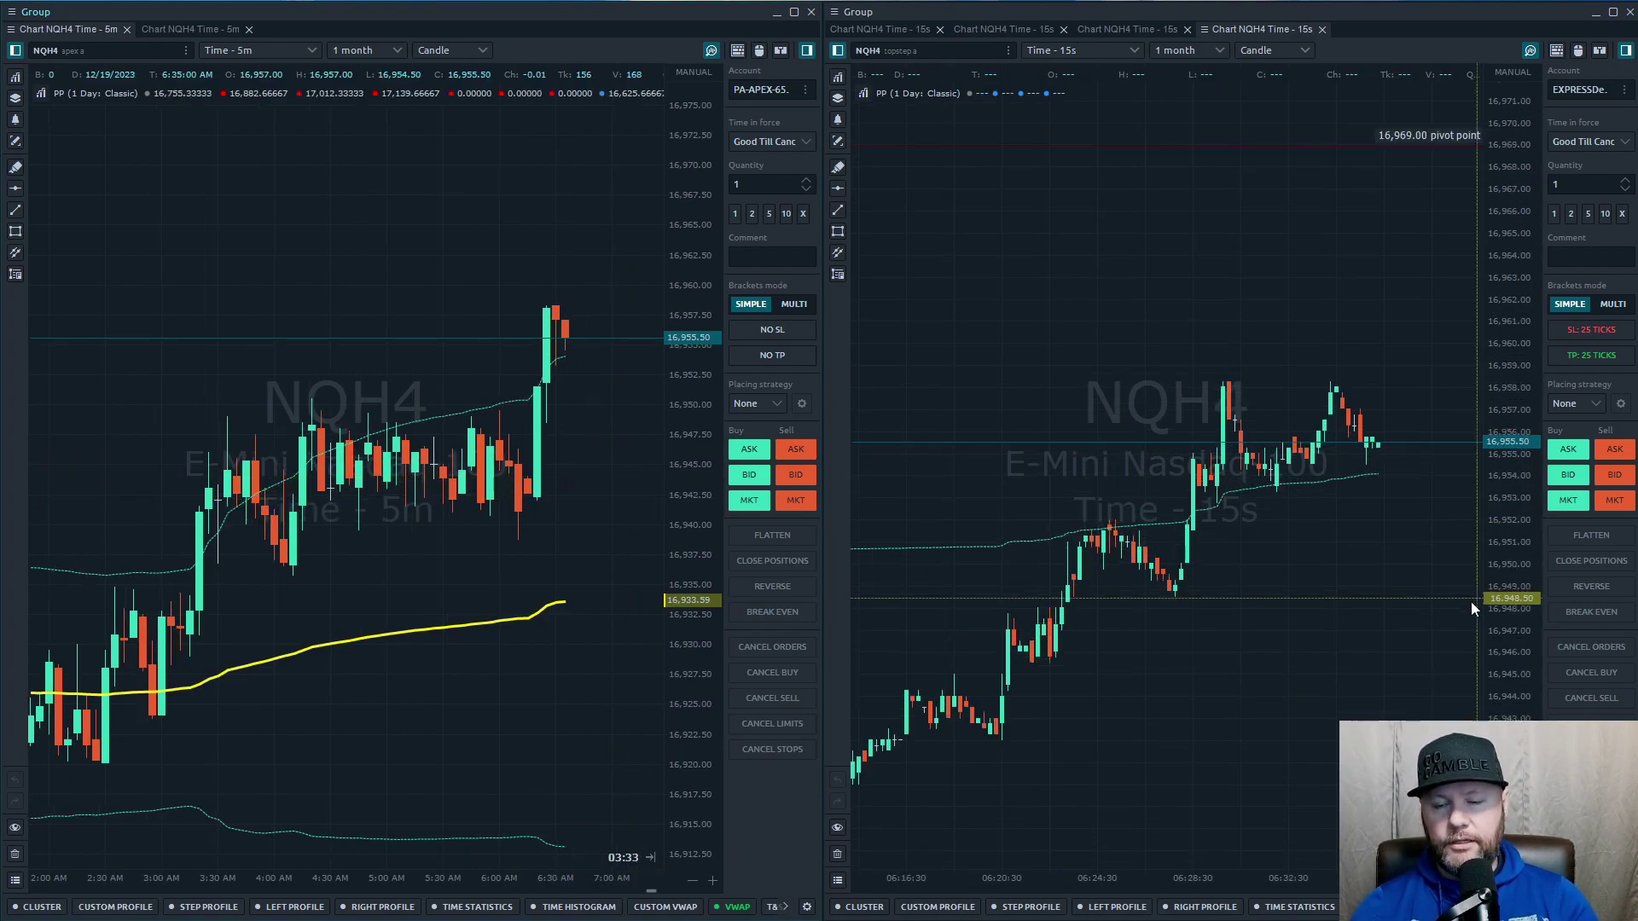